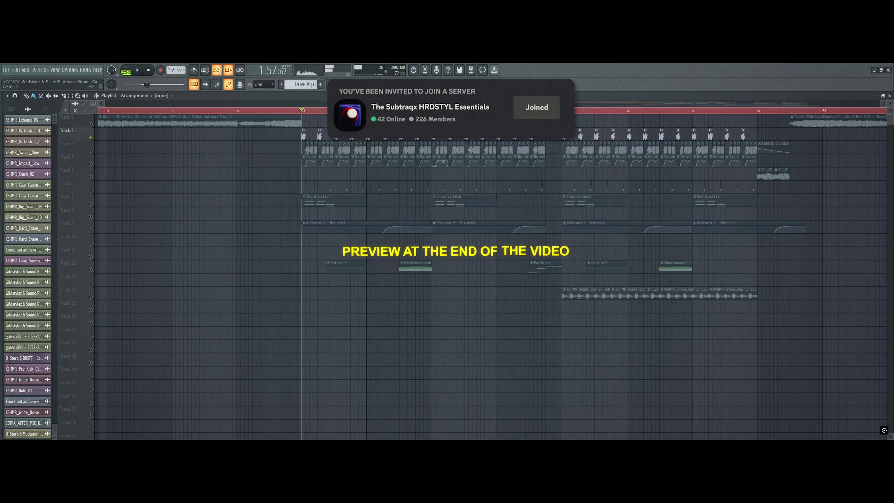
- Inspect the waveform and settings of the trance kick sample on track 2
{"action": "scroll", "coordinate": [343, 136], "scroll_direction": "up", "scroll_amount": 4}
{"action": "double_click", "coordinate": [227, 135]}
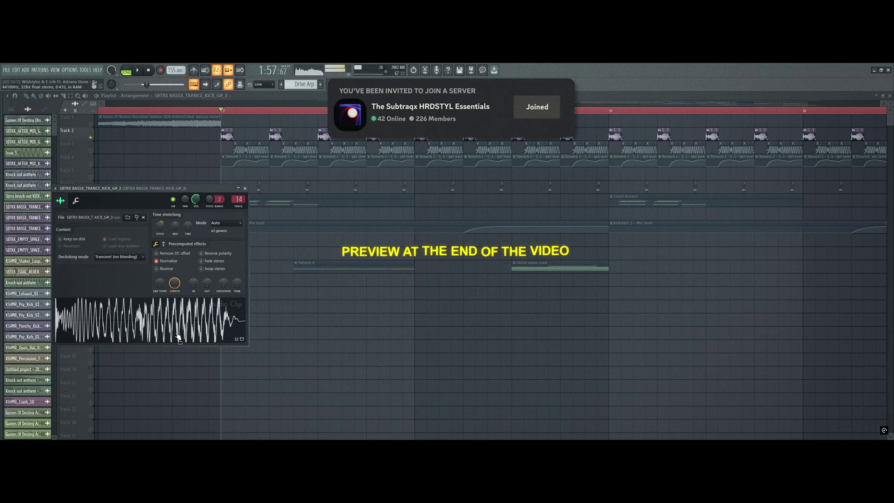
{"action": "key", "text": "Escape"}
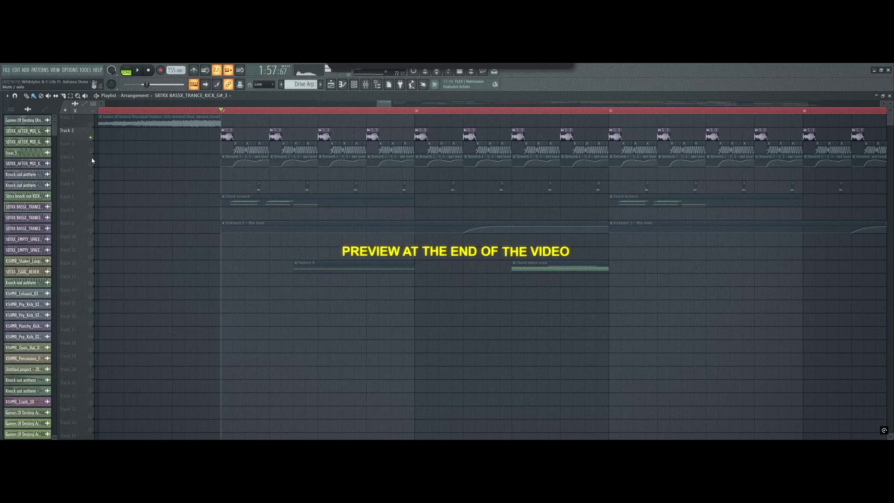
- Find the SBTRX_AFTER_MIX_KICKS_V1 folder in the browser, then play soloed track 3 and inspect its kick sample
{"action": "key", "text": "alt+F8"}
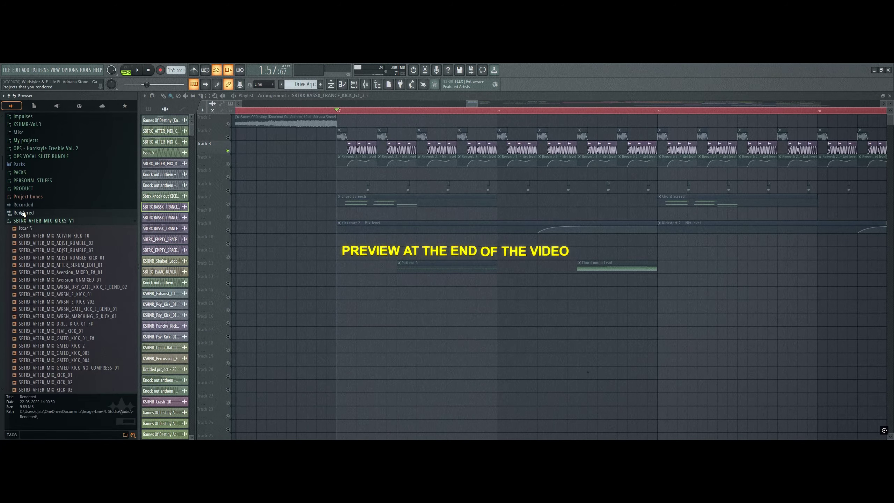
{"action": "left_click", "coordinate": [33, 221]}
{"action": "key", "text": "alt+F8"}
{"action": "key", "text": "space"}
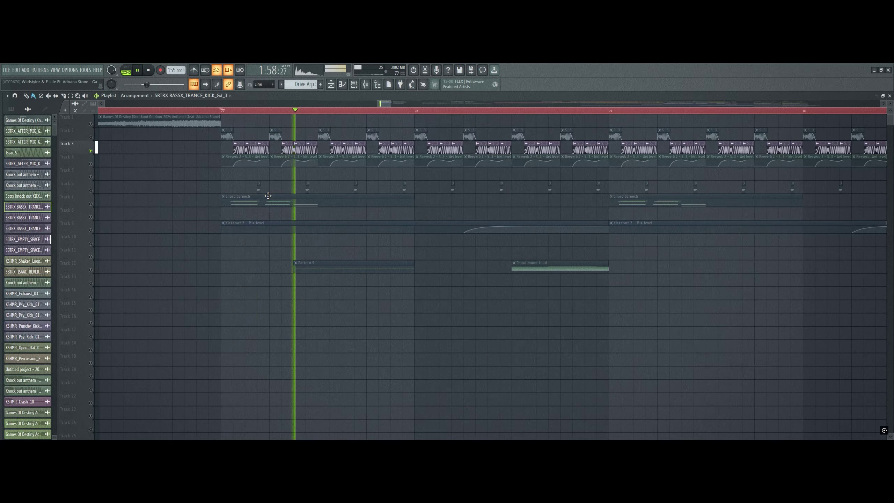
{"action": "key", "text": "space"}
{"action": "double_click", "coordinate": [267, 143]}
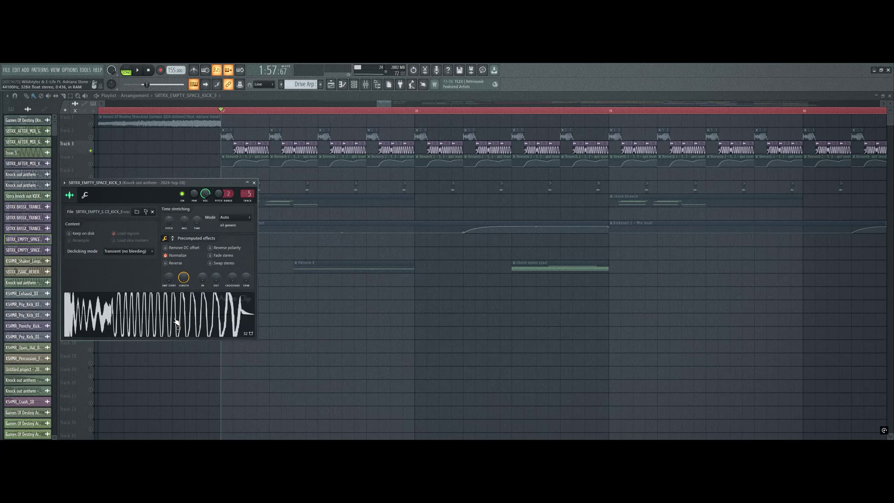
{"action": "key", "text": "Escape"}
- Unmute tracks 2 and 4, mute track 3, and play the kick with its reverb automation
{"action": "left_click", "coordinate": [91, 165]}
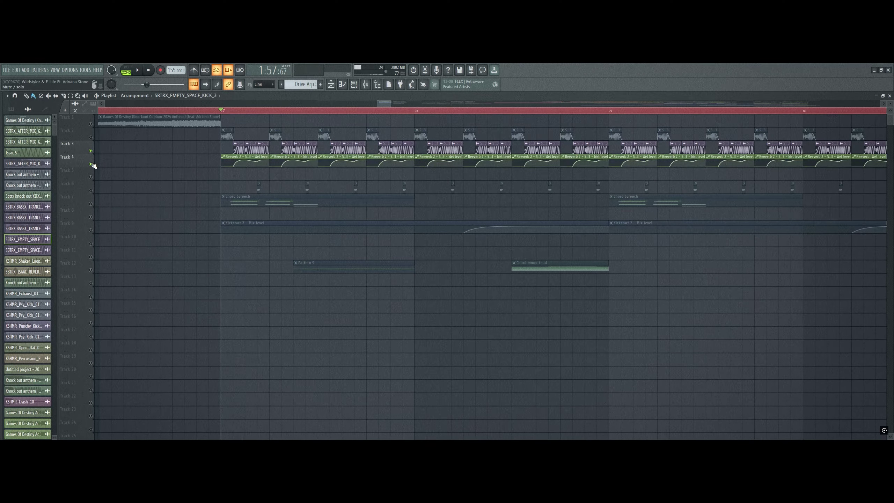
{"action": "left_click", "coordinate": [91, 138]}
{"action": "left_click", "coordinate": [91, 151]}
{"action": "key", "text": "space"}
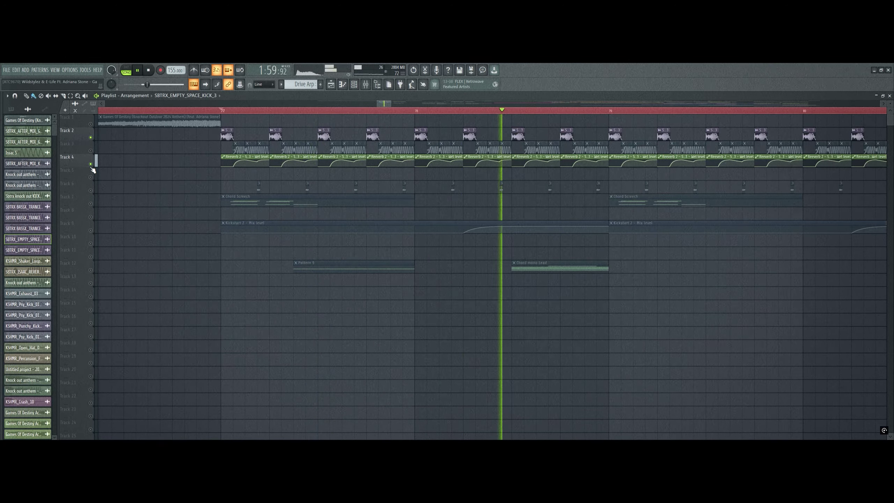
- Solo track 6, inspect its short audio clip and listen to the track alone
{"action": "left_click", "coordinate": [91, 190]}
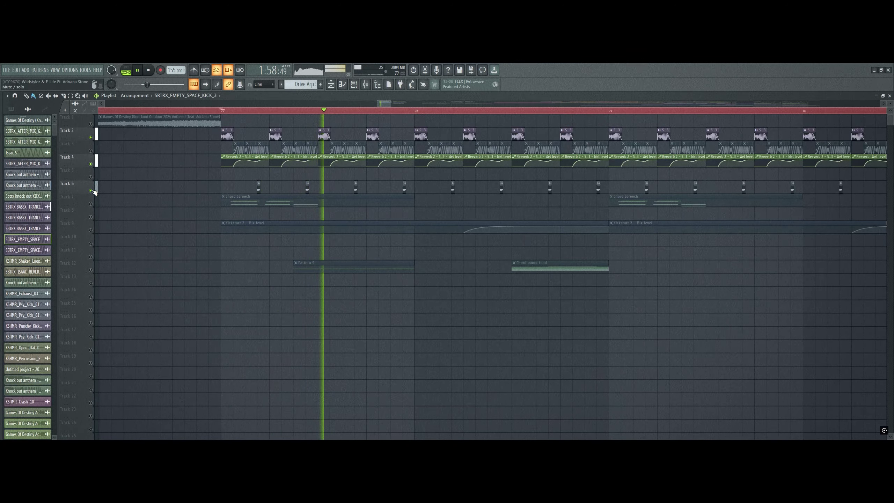
{"action": "right_click", "coordinate": [91, 191]}
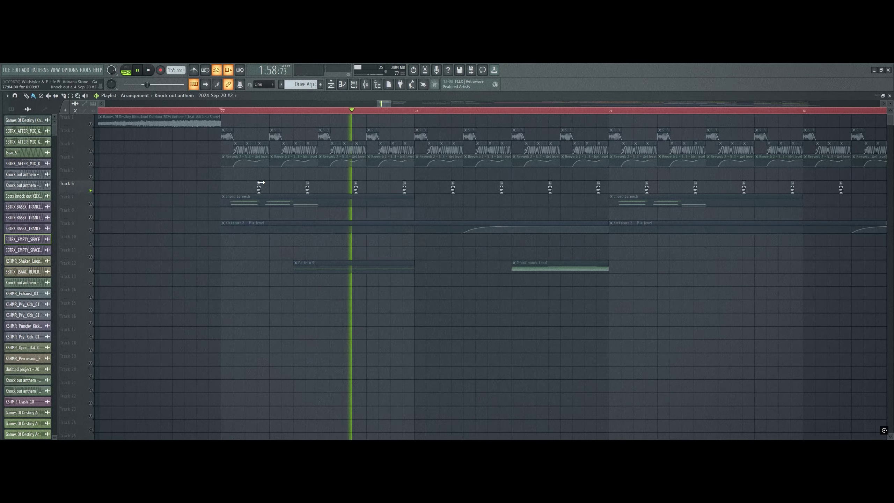
{"action": "double_click", "coordinate": [258, 184]}
{"action": "key", "text": "space"}
{"action": "key", "text": "Escape"}
{"action": "key", "text": "space"}
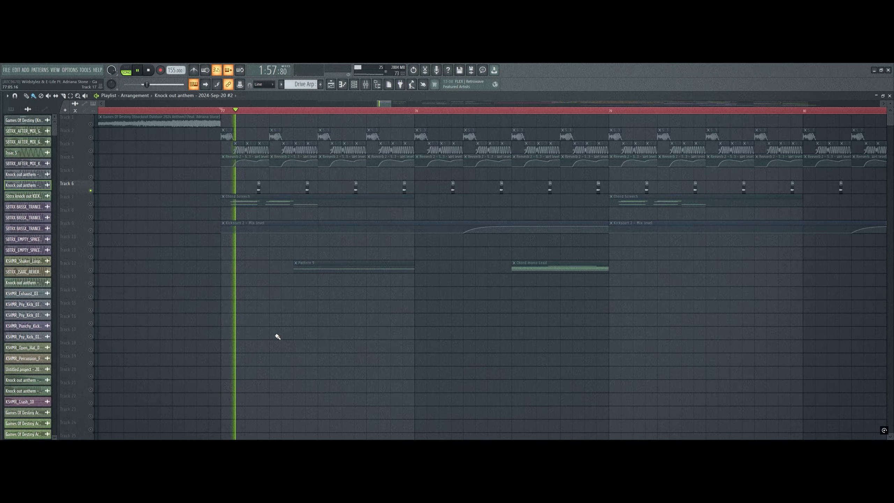
{"action": "key", "text": "space"}
- Unmute tracks 2 to 5 alongside track 6 and play the kick layers together
{"action": "left_click_drag", "start_coordinate": [90, 177], "coordinate": [91, 152]}
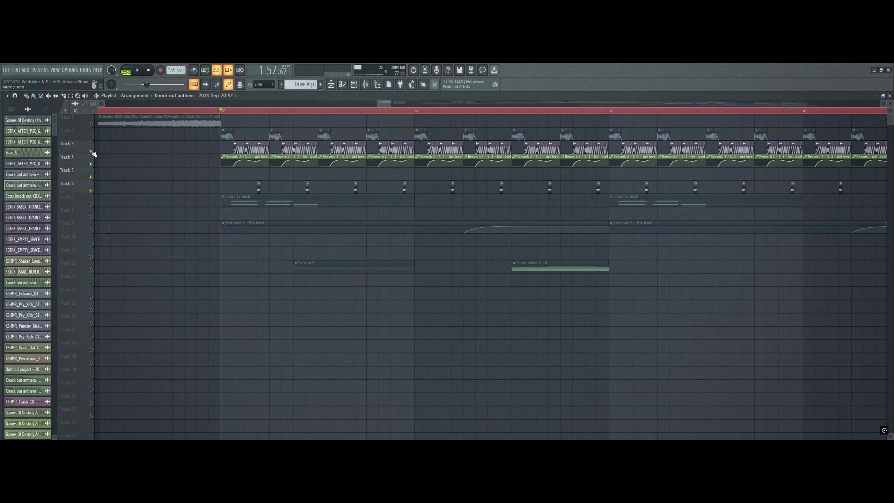
{"action": "left_click", "coordinate": [91, 137]}
{"action": "key", "text": "space"}
{"action": "scroll", "coordinate": [183, 248], "scroll_direction": "down", "scroll_amount": 1}
{"action": "key", "text": "space"}
{"action": "key", "text": "space"}
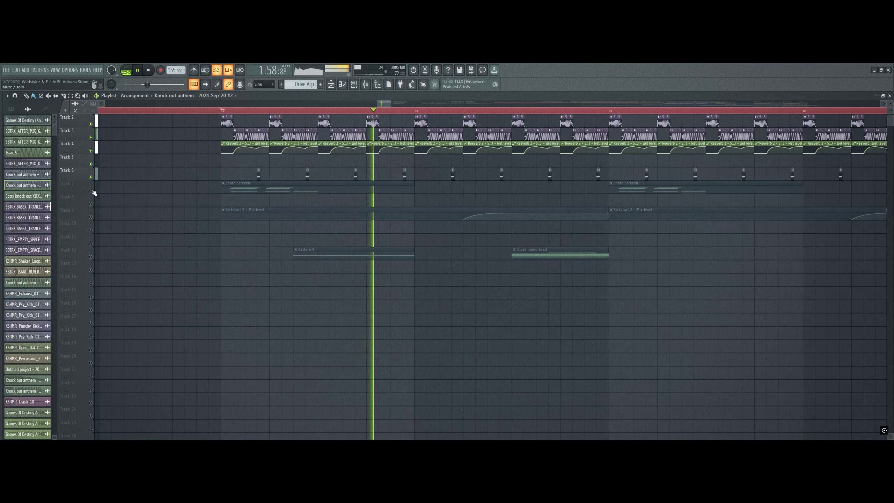
{"action": "scroll", "coordinate": [93, 192], "scroll_direction": "down", "scroll_amount": 5}
{"action": "scroll", "coordinate": [93, 192], "scroll_direction": "up", "scroll_amount": 5}
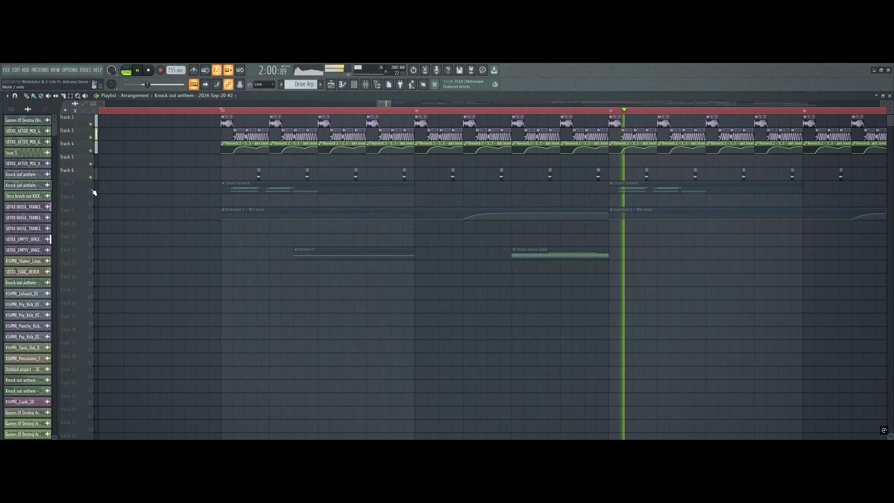
{"action": "key", "text": "space"}
- Solo the Chord Screech on track 7, add the Kickstart 2 automation on track 9, and play them
{"action": "right_click", "coordinate": [91, 191]}
{"action": "key", "text": "space"}
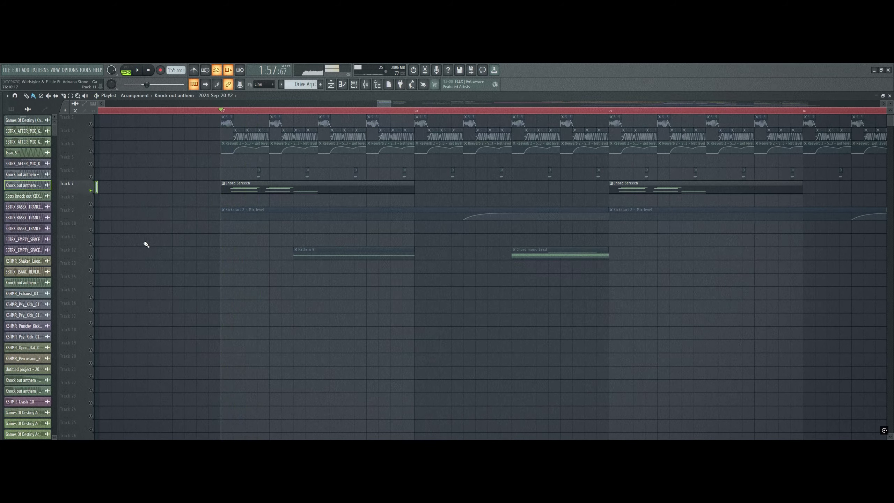
{"action": "left_click", "coordinate": [90, 218]}
{"action": "key", "text": "space"}
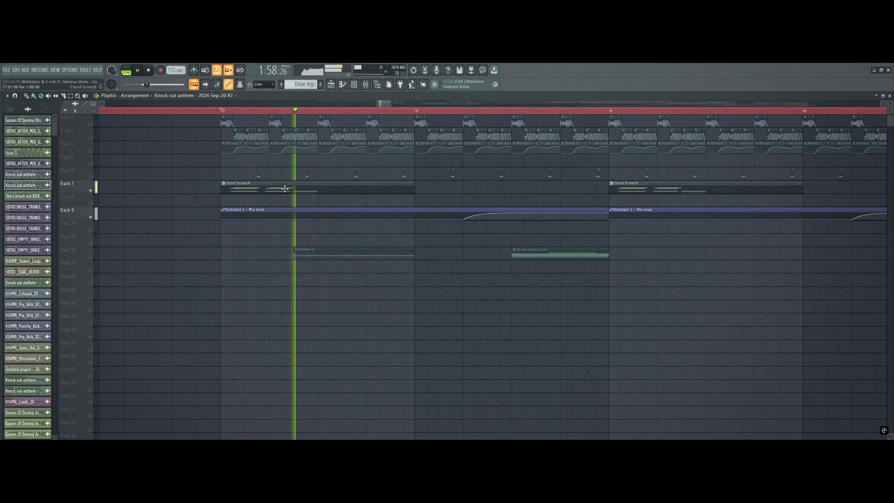
- Open the channel rack, switch its filter from Audio to All, and look through the full channel list
{"action": "key", "text": "F6"}
{"action": "scroll", "coordinate": [502, 318], "scroll_direction": "down", "scroll_amount": 9}
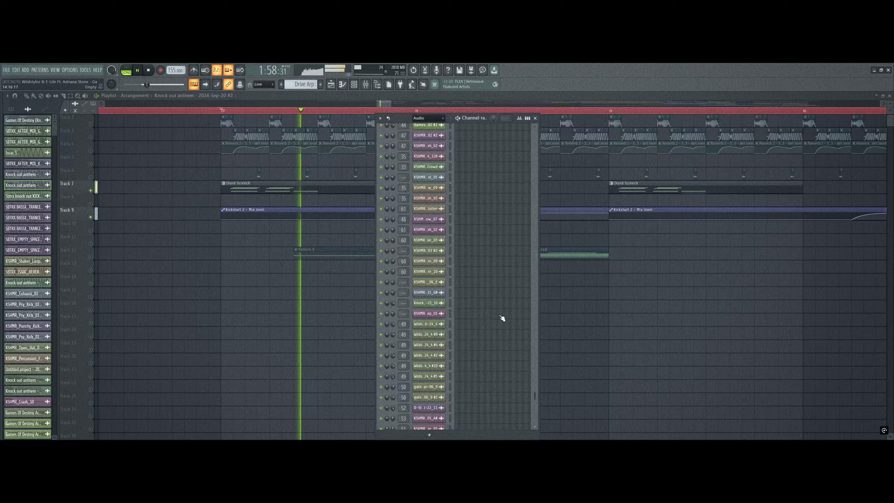
{"action": "key", "text": "space"}
{"action": "left_click", "coordinate": [431, 120]}
{"action": "left_click", "coordinate": [428, 127]}
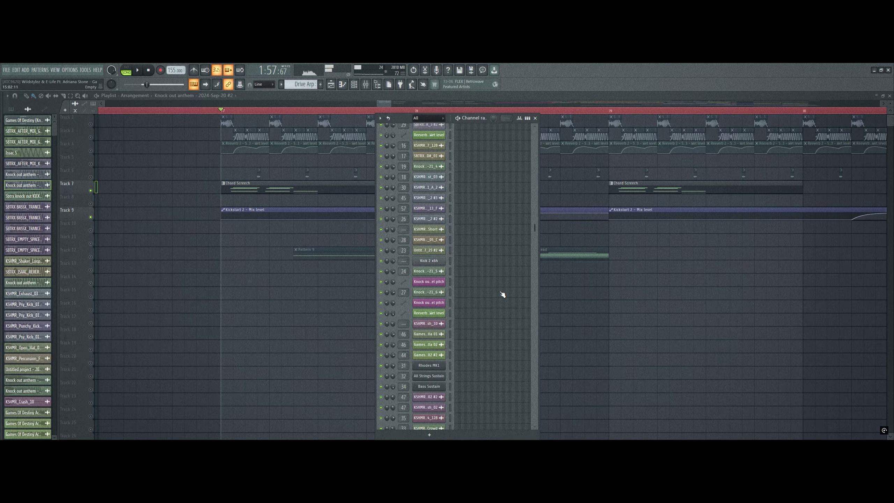
{"action": "scroll", "coordinate": [501, 292], "scroll_direction": "down", "scroll_amount": 10}
{"action": "key", "text": "space"}
{"action": "key", "text": "space"}
{"action": "scroll", "coordinate": [501, 293], "scroll_direction": "up", "scroll_amount": 9}
{"action": "scroll", "coordinate": [502, 294], "scroll_direction": "up", "scroll_amount": 10}
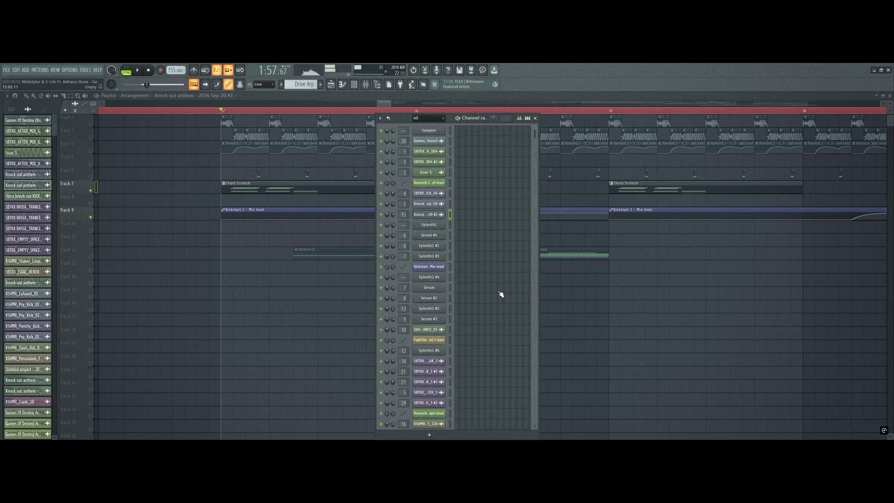
- Select the Chord Screech pattern and open the Serum #4 synth it uses while playing the part
{"action": "left_click", "coordinate": [313, 187]}
{"action": "left_click", "coordinate": [354, 85]}
{"action": "key", "text": "space"}
{"action": "key", "text": "space"}
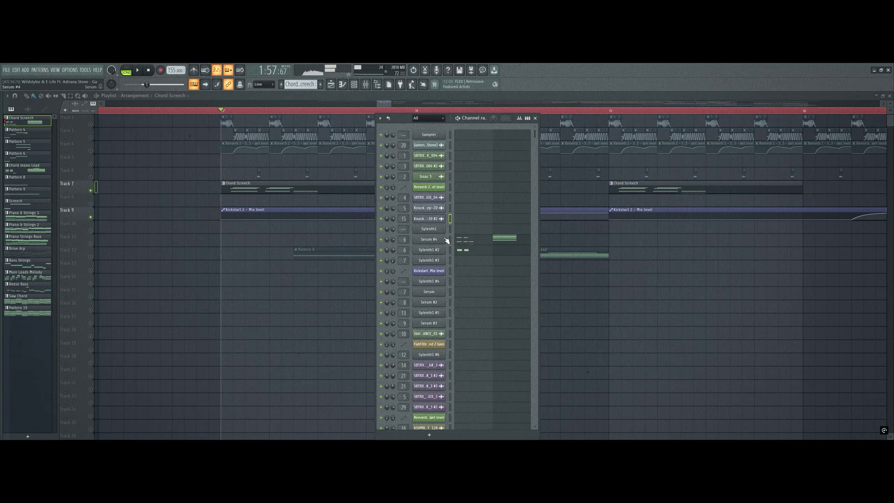
{"action": "left_click", "coordinate": [428, 240]}
{"action": "left_click_drag", "start_coordinate": [424, 166], "coordinate": [381, 151]}
{"action": "key", "text": "space"}
{"action": "key", "text": "space"}
- Review Serum #4's FX, matrix and main oscillator pages while playing the Chord Screech
{"action": "left_click", "coordinate": [242, 167]}
{"action": "key", "text": "space"}
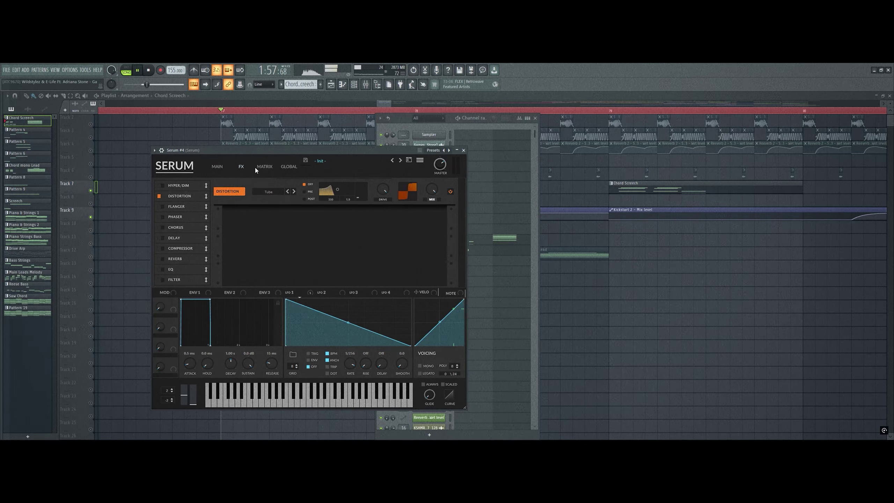
{"action": "left_click", "coordinate": [256, 167]}
{"action": "key", "text": "space"}
{"action": "left_click", "coordinate": [241, 167]}
{"action": "left_click", "coordinate": [254, 166]}
{"action": "key", "text": "space"}
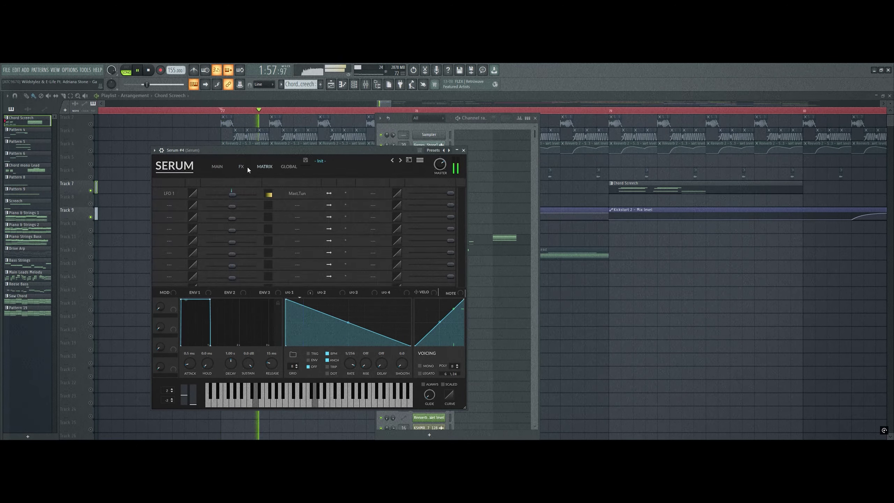
{"action": "left_click", "coordinate": [241, 166]}
{"action": "key", "text": "space"}
{"action": "key", "text": "space"}
{"action": "left_click", "coordinate": [216, 167]}
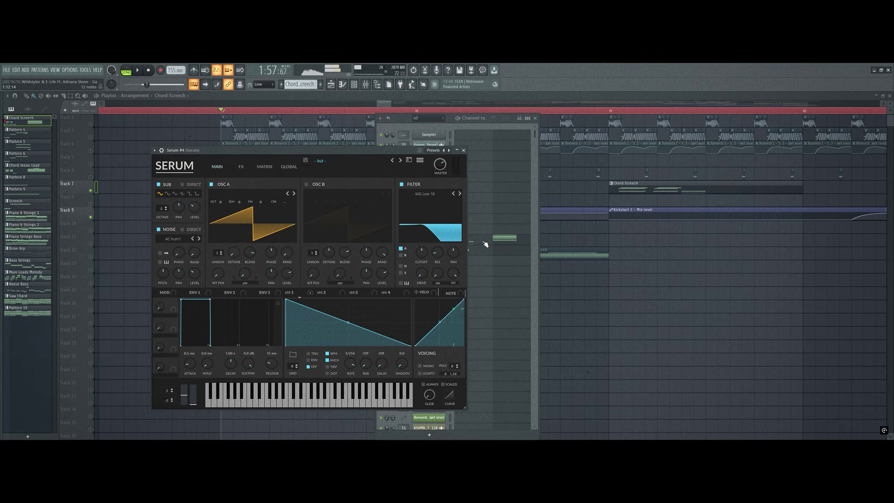
- Examine the Chord Screech notes in Serum #4's piano roll, then close it
{"action": "left_click", "coordinate": [499, 239]}
{"action": "scroll", "coordinate": [294, 343], "scroll_direction": "down", "scroll_amount": 3}
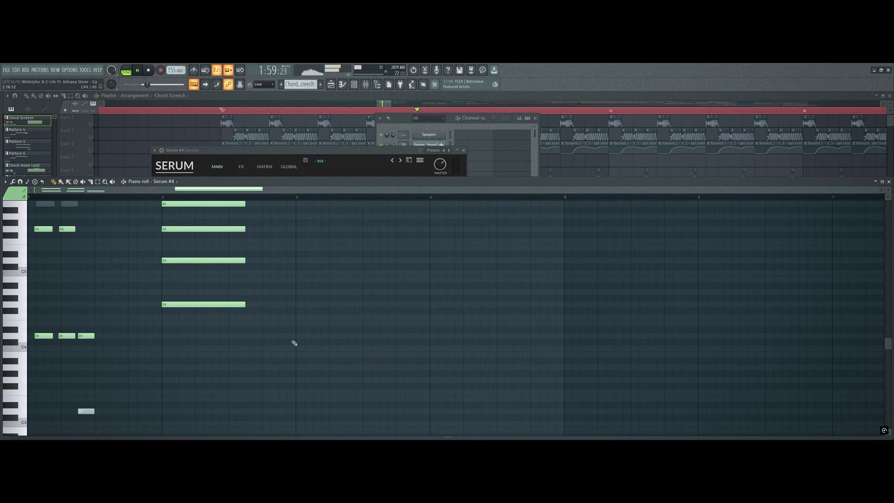
{"action": "left_click", "coordinate": [888, 182]}
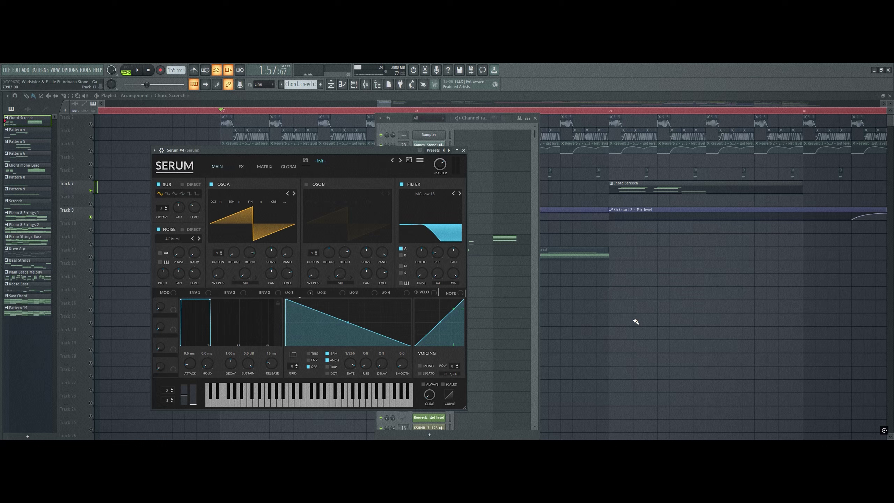
{"action": "left_click", "coordinate": [506, 239]}
{"action": "scroll", "coordinate": [232, 322], "scroll_direction": "up", "scroll_amount": 2}
{"action": "scroll", "coordinate": [233, 322], "scroll_direction": "down", "scroll_amount": 3}
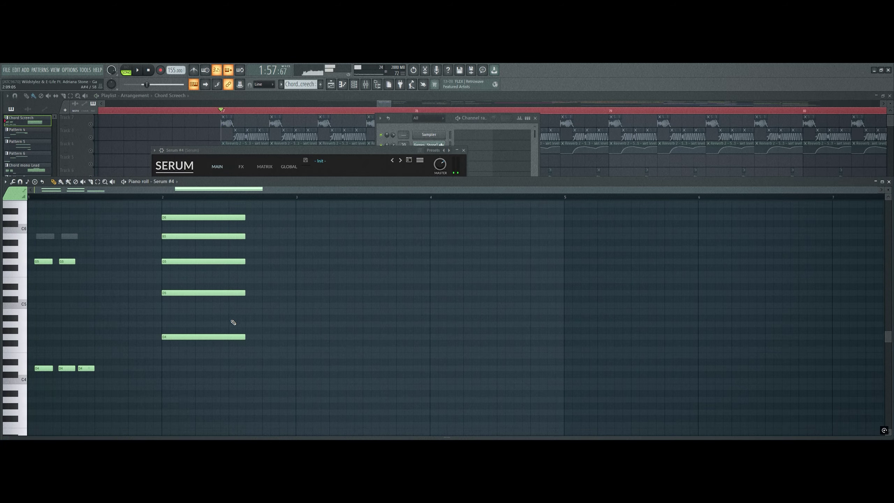
{"action": "scroll", "coordinate": [233, 322], "scroll_direction": "up", "scroll_amount": 1}
{"action": "left_click", "coordinate": [889, 182]}
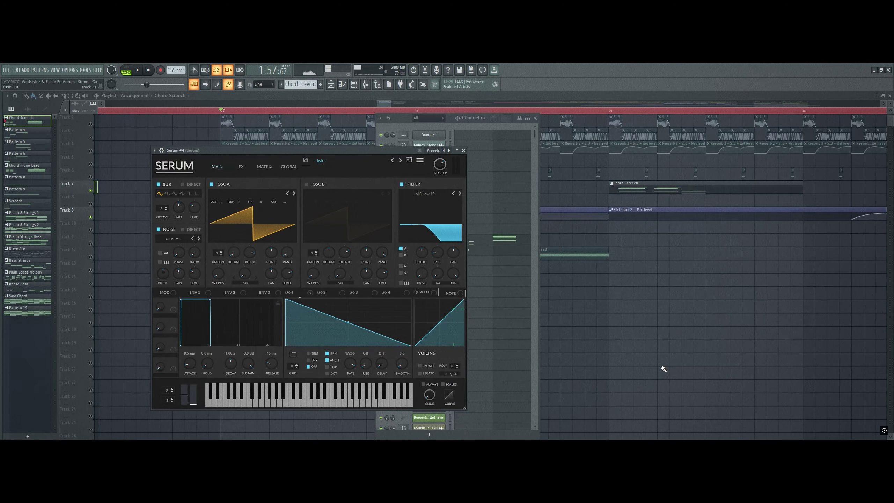
- Close Serum #4 and the channel rack, then solo track 12 and play it
{"action": "left_click", "coordinate": [464, 151]}
{"action": "key", "text": "F6"}
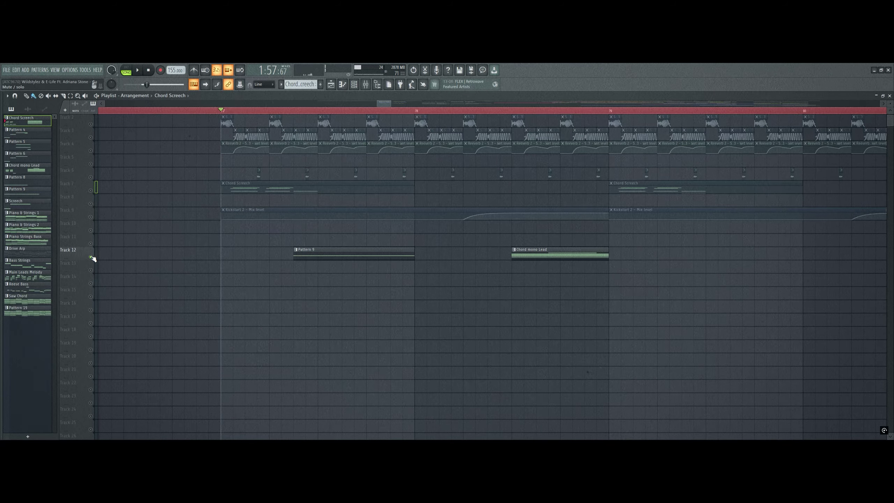
{"action": "key", "text": "space"}
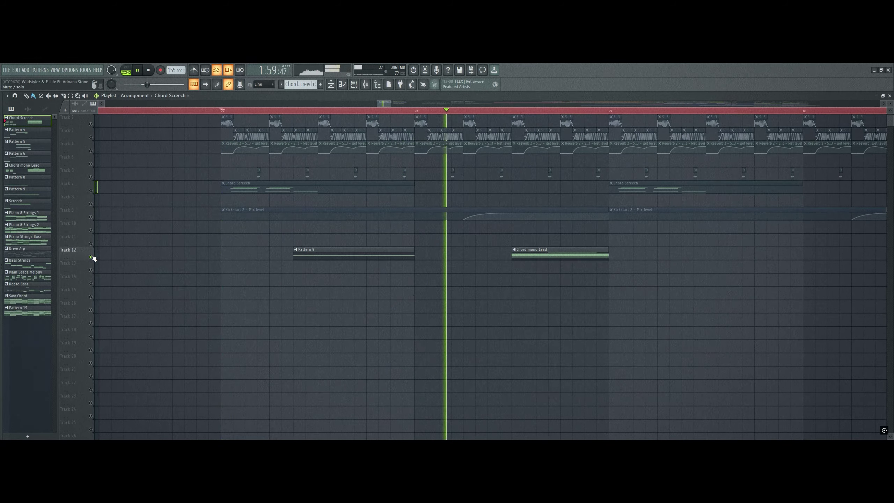
- Move the playback position to the start of Pattern 9, select that pattern and open its Serum #3 synth
{"action": "left_click", "coordinate": [309, 111]}
{"action": "key", "text": "F6"}
{"action": "key", "text": "space"}
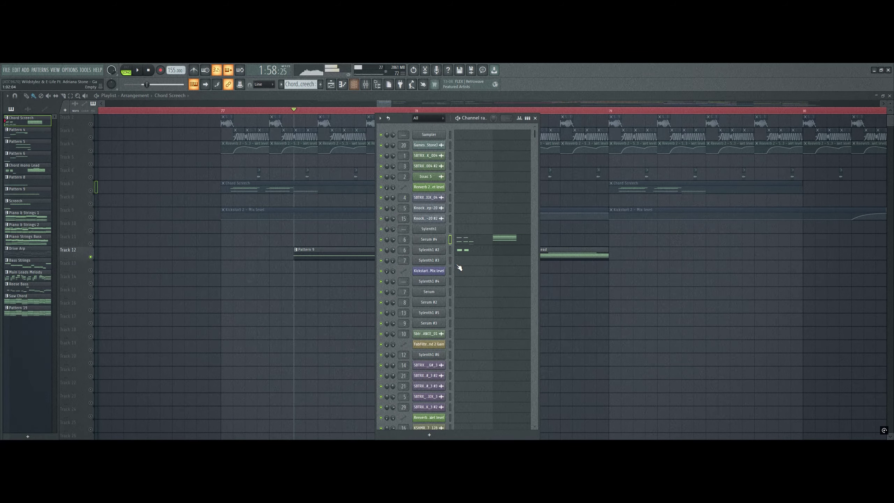
{"action": "key", "text": "F6"}
{"action": "key", "text": "space"}
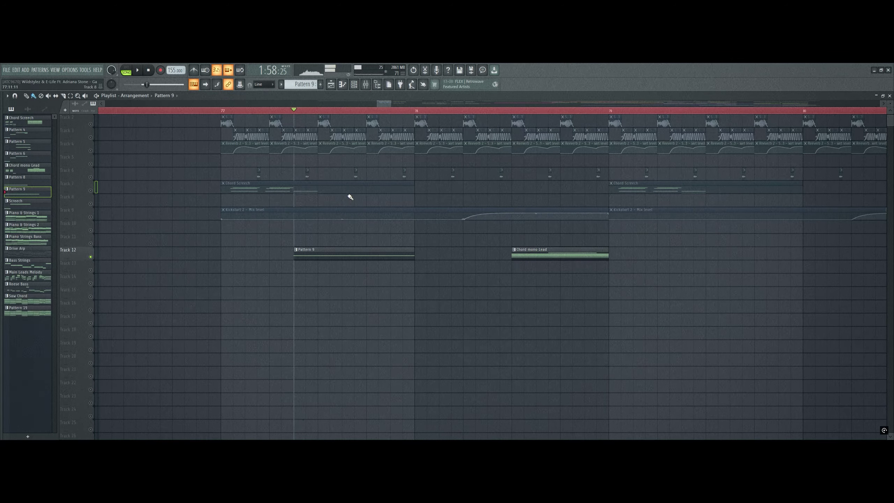
{"action": "left_click", "coordinate": [359, 84]}
{"action": "left_click", "coordinate": [429, 323]}
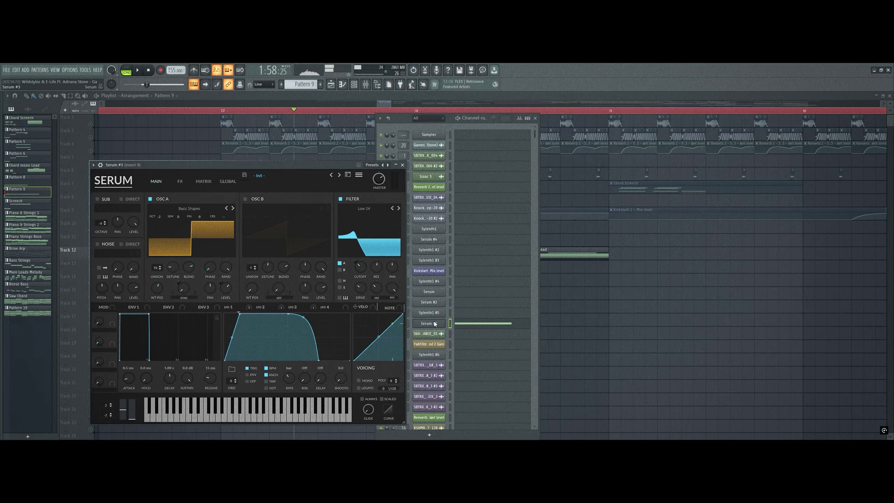
- Play Pattern 9 while examining Serum #3's main page and oscillator A's warp mode options
{"action": "key", "text": "space"}
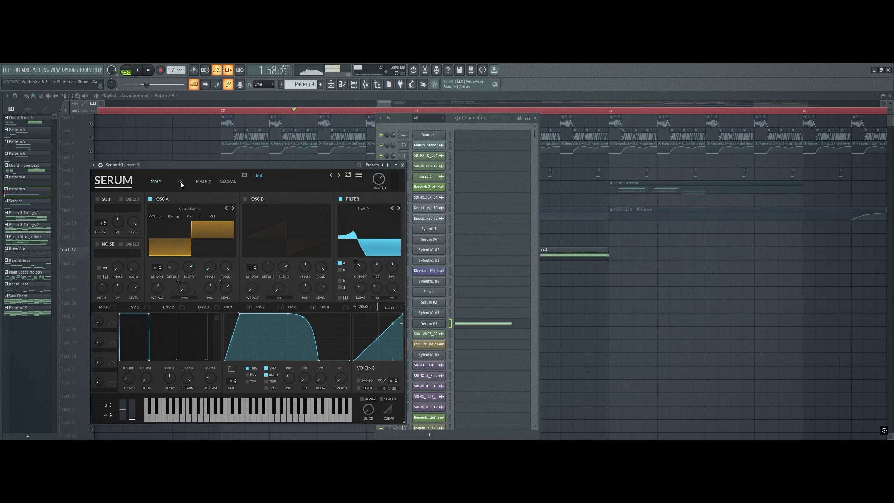
{"action": "left_click", "coordinate": [184, 299]}
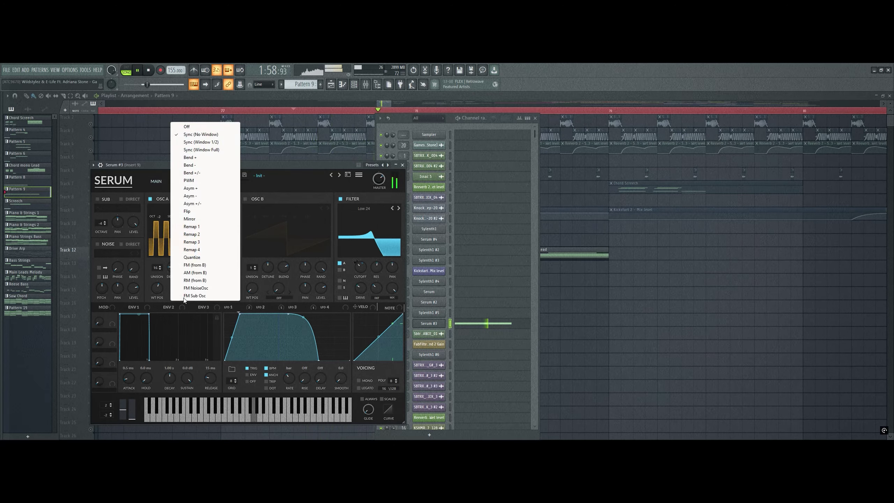
{"action": "left_click", "coordinate": [252, 166]}
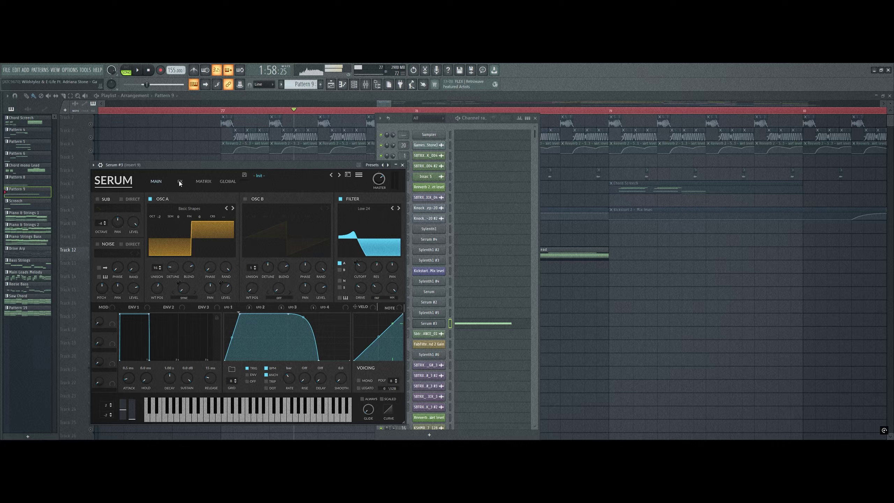
{"action": "key", "text": "space"}
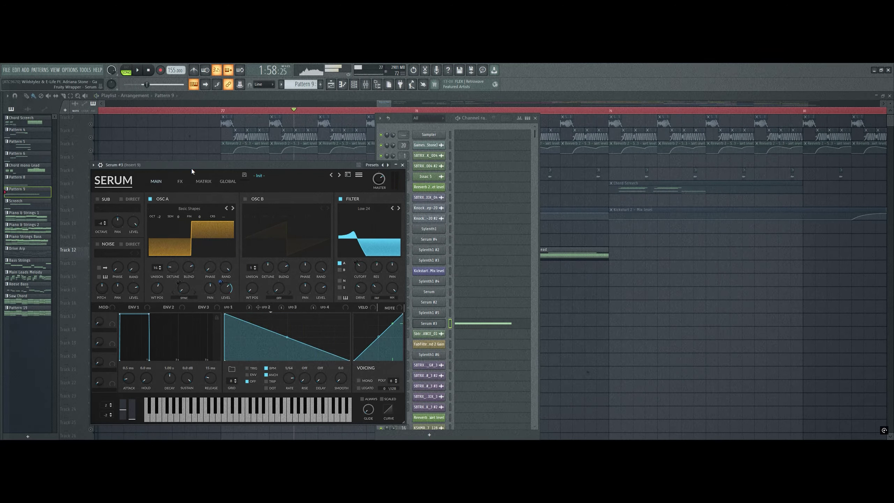
- Play Pattern 9 while examining Serum #3's effects and modulation matrix pages, then return to its main page
{"action": "left_click", "coordinate": [183, 181]}
{"action": "key", "text": "space"}
{"action": "left_click", "coordinate": [203, 181]}
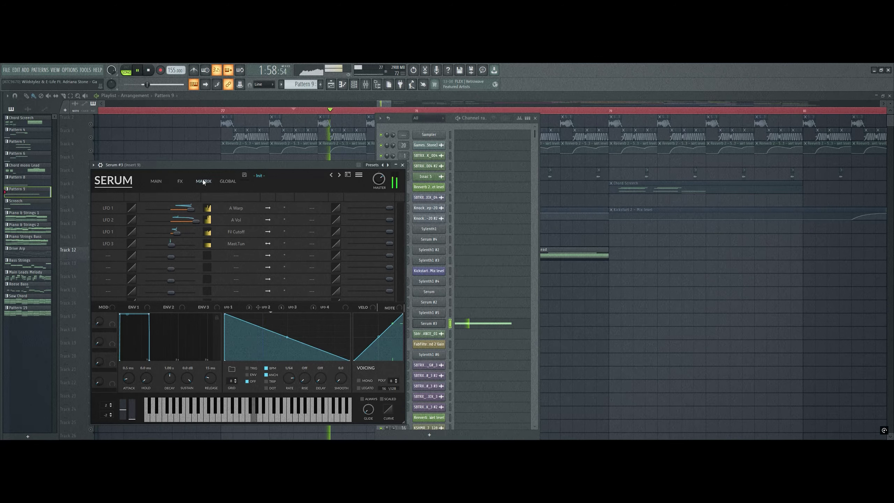
{"action": "left_click", "coordinate": [183, 180]}
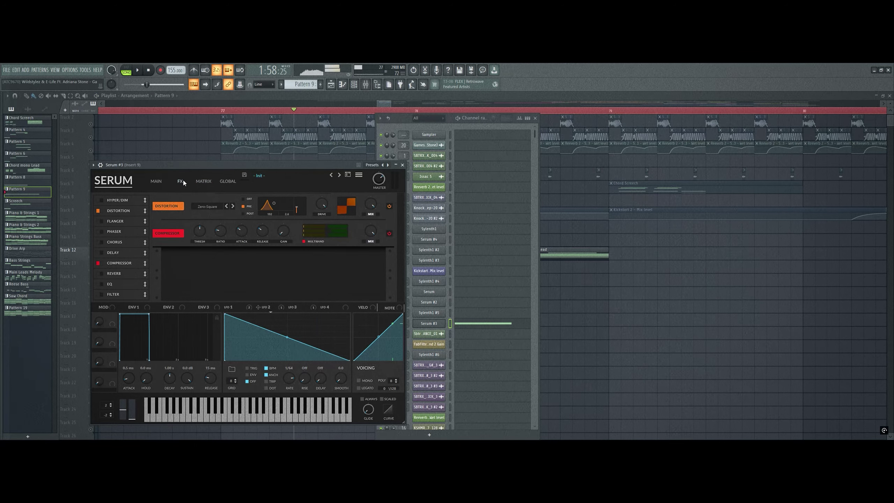
{"action": "left_click", "coordinate": [157, 181]}
{"action": "key", "text": "space"}
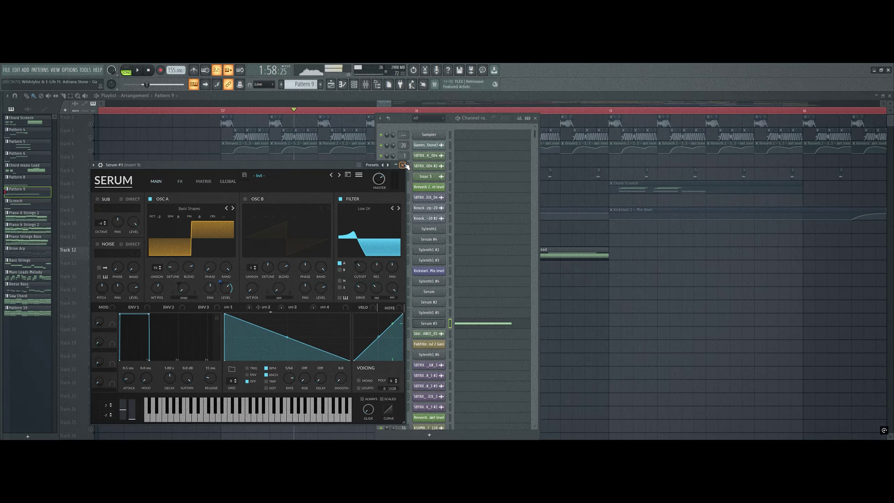
- Close Serum #3, examine its Pattern 9 notes in the piano roll, then return to the playlist
{"action": "left_click", "coordinate": [402, 165]}
{"action": "key", "text": "F7"}
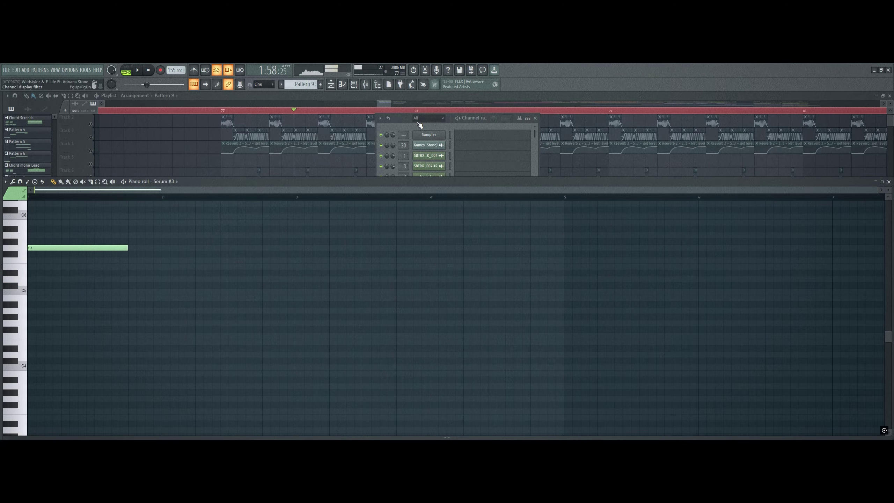
{"action": "left_click", "coordinate": [401, 126]}
{"action": "key", "text": "F5"}
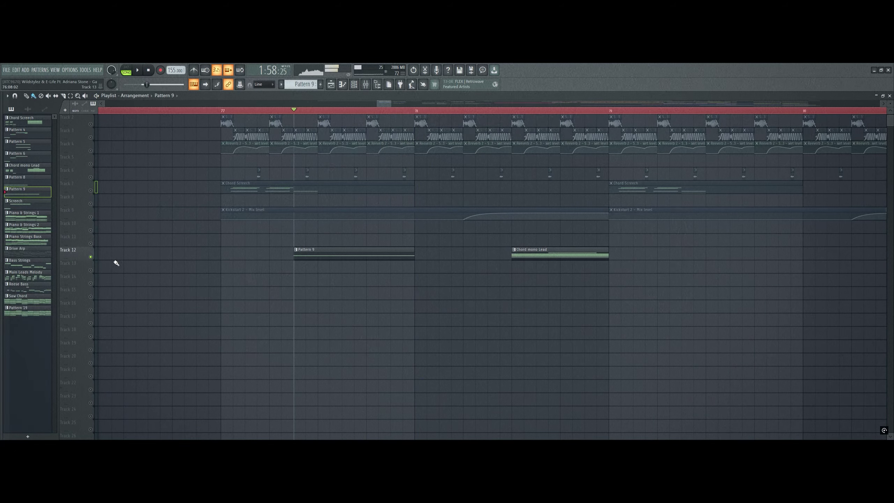
- Play the drop with all tracks audible, then solo track 12 and play its Chord mono Lead clip
{"action": "scroll", "coordinate": [197, 294], "scroll_direction": "up", "scroll_amount": 1}
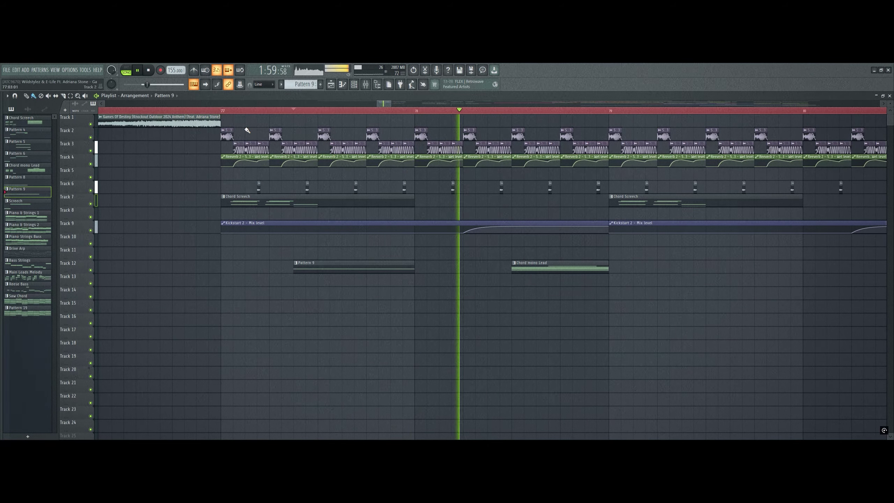
{"action": "scroll", "coordinate": [236, 114], "scroll_direction": "down", "scroll_amount": 5}
{"action": "key", "text": "space"}
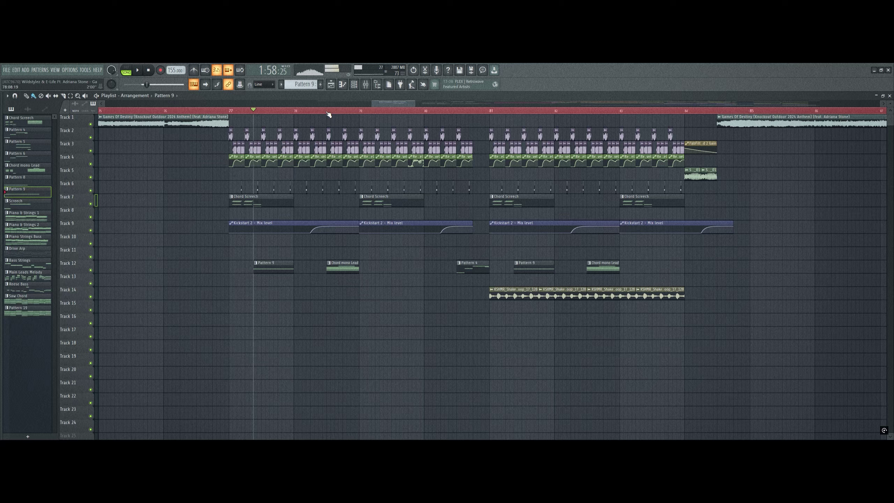
{"action": "right_click", "coordinate": [92, 270]}
{"action": "key", "text": "space"}
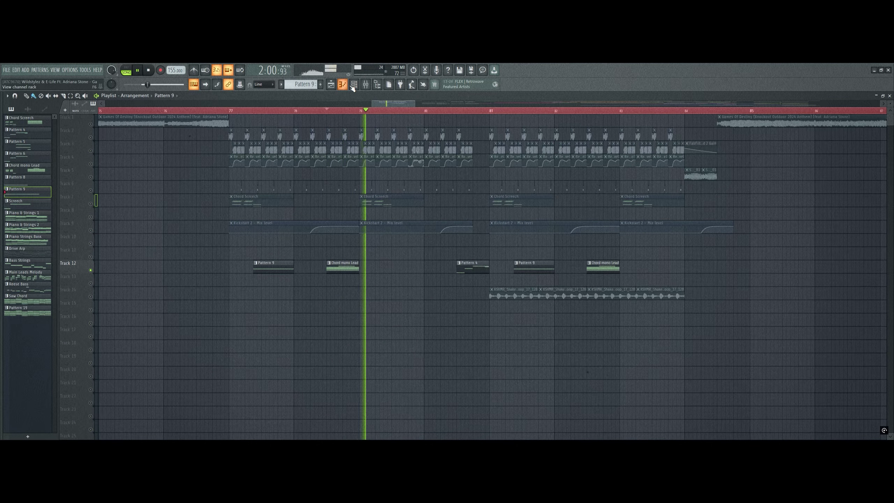
{"action": "key", "text": "space"}
- Select the Chord mono Lead pattern and open its Sylenth1 #5 synth while the lead plays
{"action": "left_click", "coordinate": [354, 85]}
{"action": "left_click", "coordinate": [353, 267]}
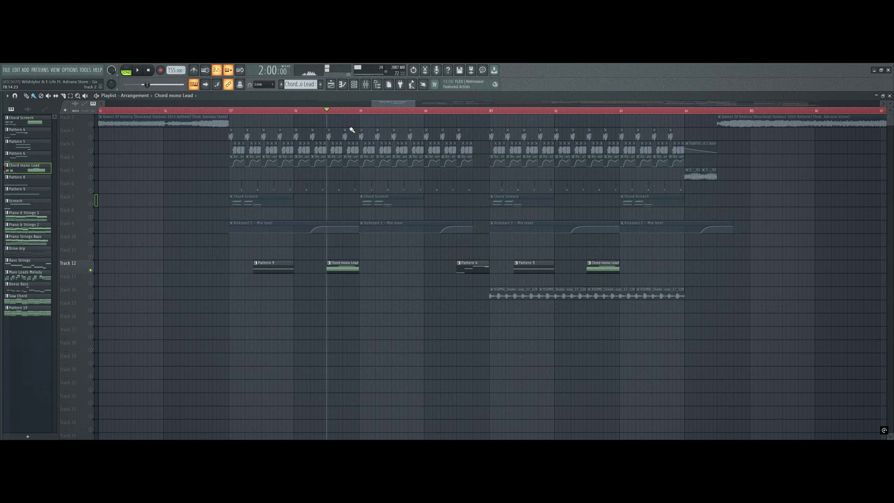
{"action": "left_click", "coordinate": [354, 84]}
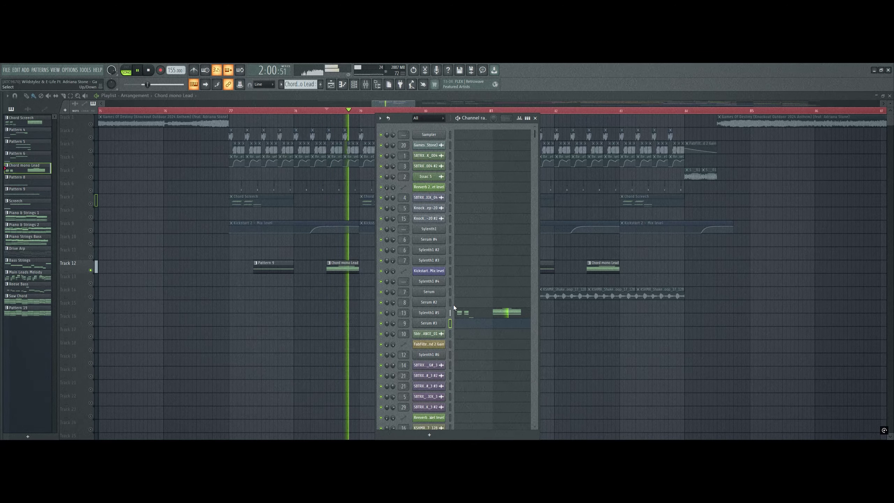
{"action": "left_click", "coordinate": [439, 313]}
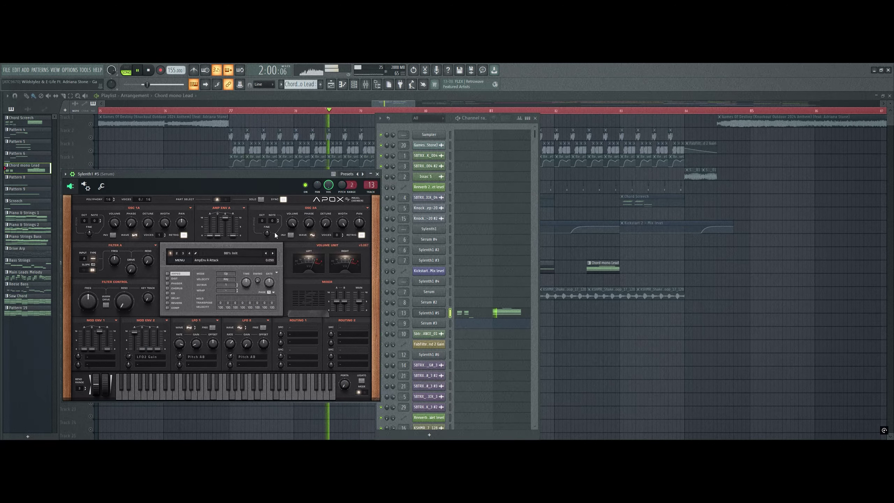
{"action": "key", "text": "space"}
{"action": "left_click_drag", "start_coordinate": [165, 173], "coordinate": [188, 161]}
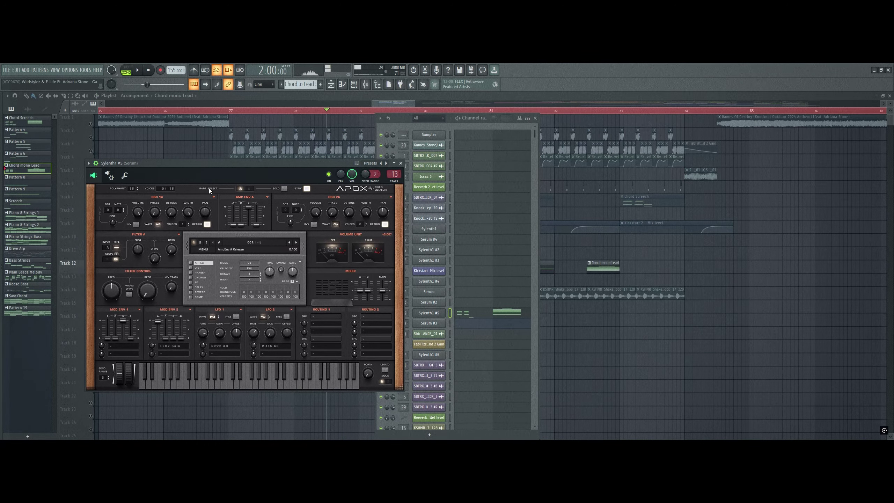
- Examine the Chord mono Lead notes in Sylenth1 #5's piano roll during playback, with the synth window moved clear of the notes
{"action": "left_click", "coordinate": [489, 312]}
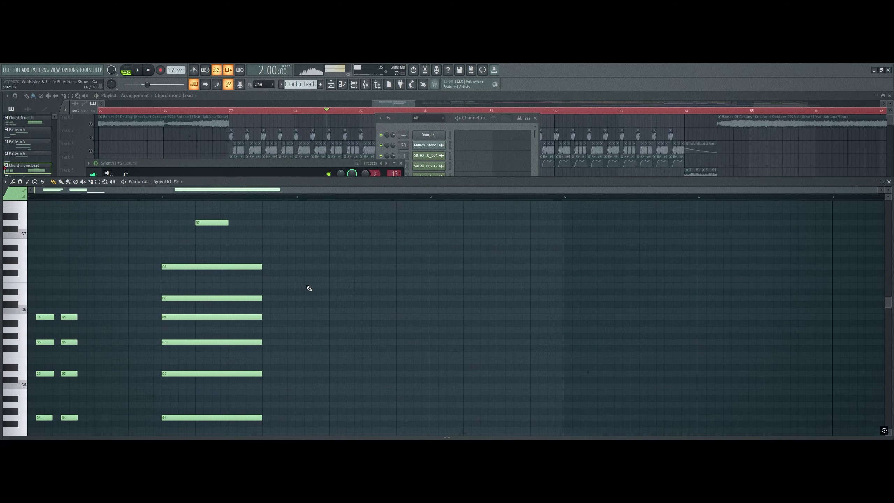
{"action": "key", "text": "space"}
{"action": "left_click_drag", "start_coordinate": [341, 163], "coordinate": [490, 164]}
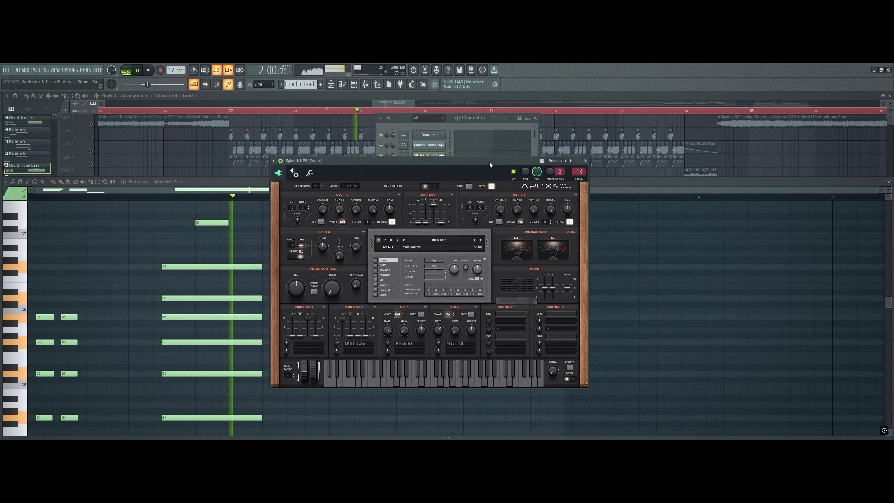
{"action": "key", "text": "space"}
- Replay the lead while examining Sylenth1 #5's effects, LFO and Mod Env 2 routings, then audition single notes on the synth
{"action": "key", "text": "space"}
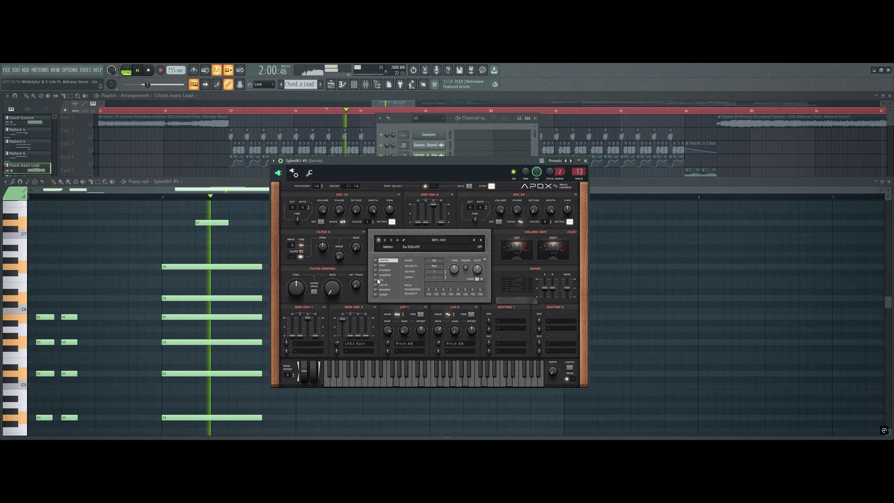
{"action": "key", "text": "space"}
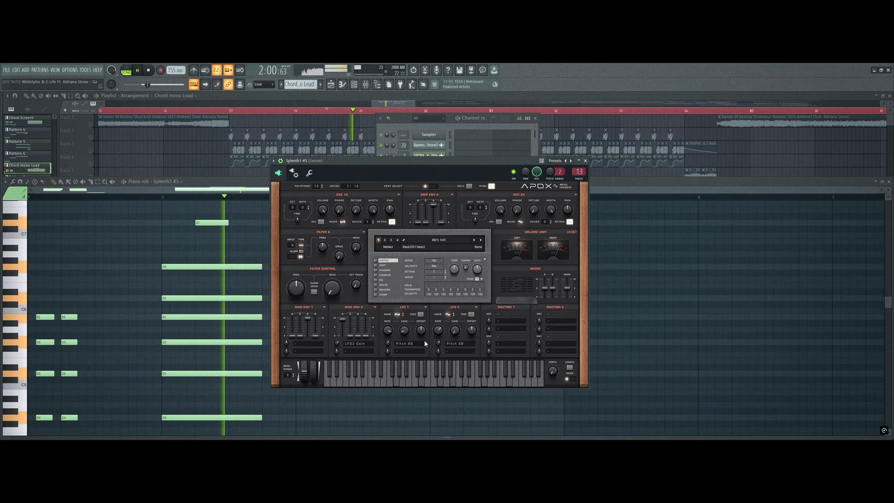
{"action": "key", "text": "space"}
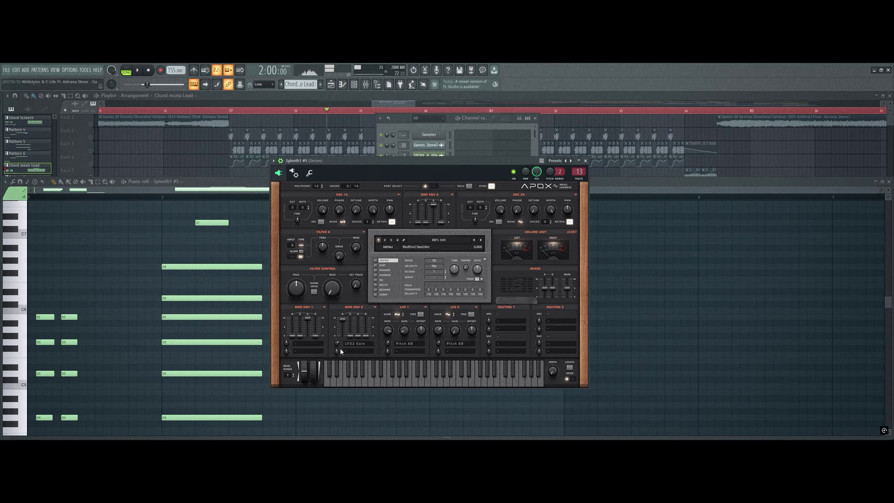
{"action": "key", "text": "space"}
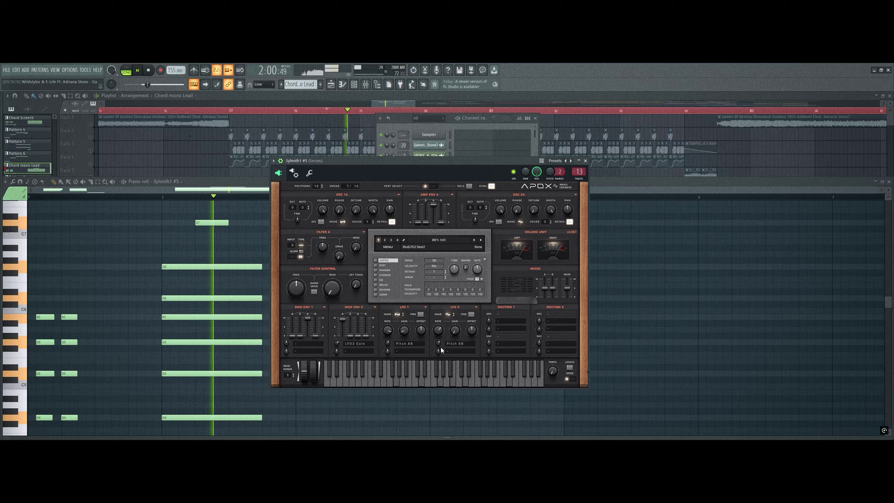
{"action": "key", "text": "space"}
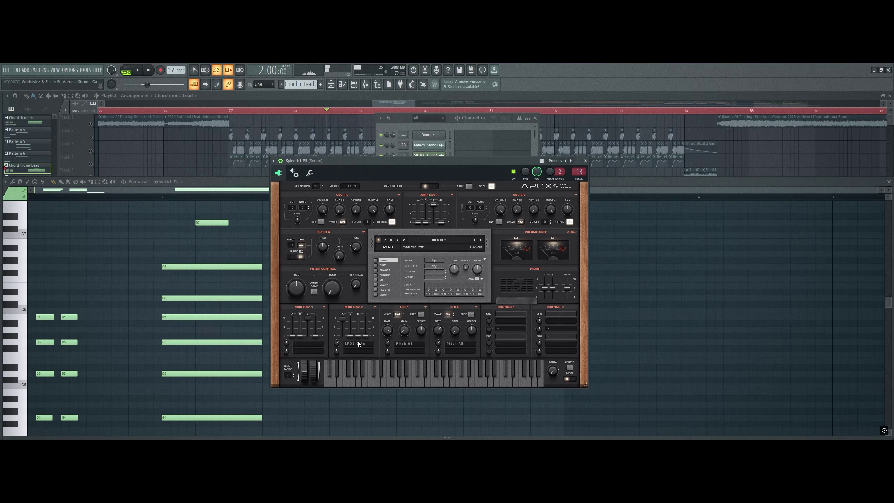
{"action": "key", "text": "n"}
{"action": "key", "text": "b"}
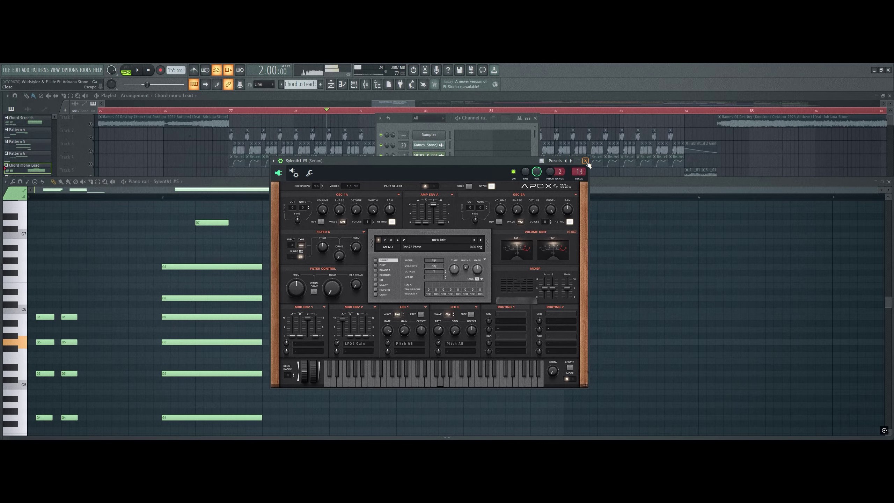
- Close Sylenth1 #5 and its piano roll, then unsolo track 12
{"action": "left_click", "coordinate": [585, 160]}
{"action": "left_click", "coordinate": [145, 171]}
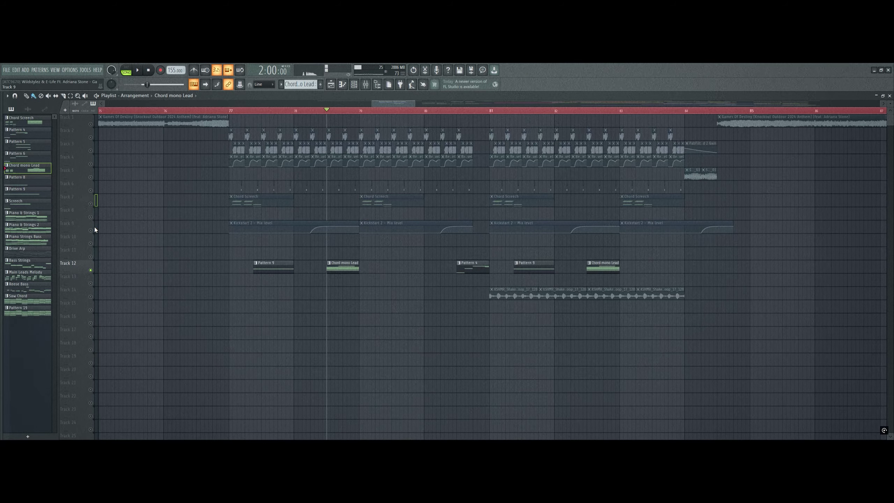
{"action": "right_click", "coordinate": [91, 270]}
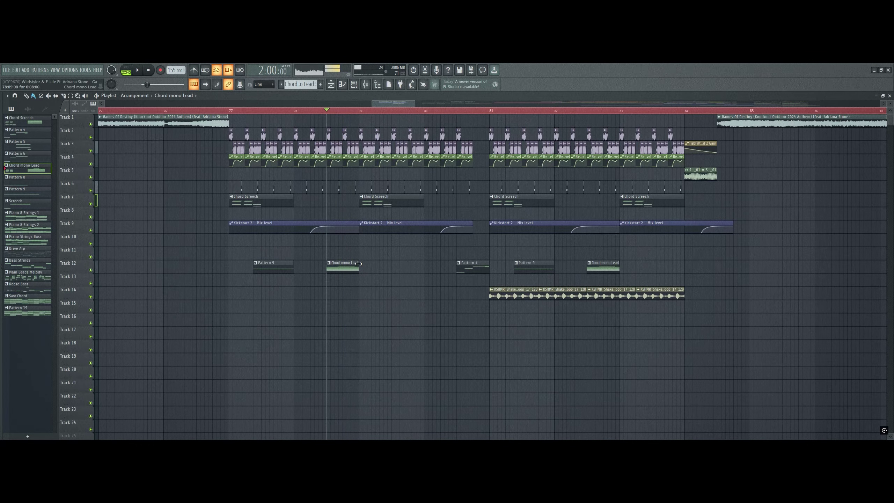
- Open the mixer and examine every effect on the lead's insert 13, from FabFilter Pro-Q 3 through Fruity Stereo Shaper
{"action": "left_click", "coordinate": [366, 84]}
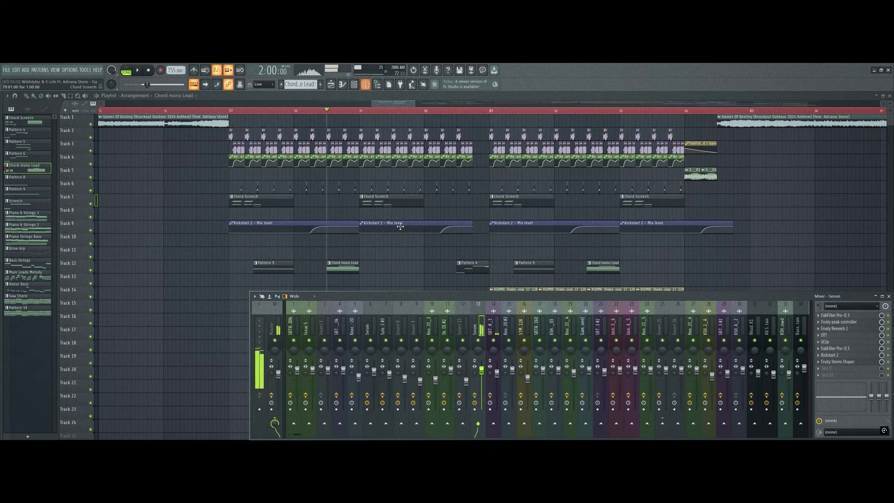
{"action": "left_click", "coordinate": [855, 315]}
{"action": "left_click", "coordinate": [850, 322]}
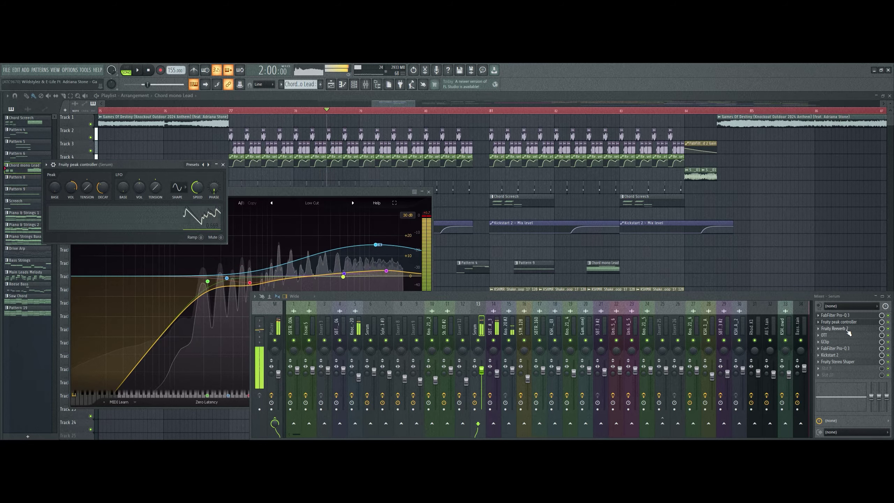
{"action": "left_click", "coordinate": [847, 329]}
{"action": "left_click", "coordinate": [845, 335]}
{"action": "left_click", "coordinate": [845, 342]}
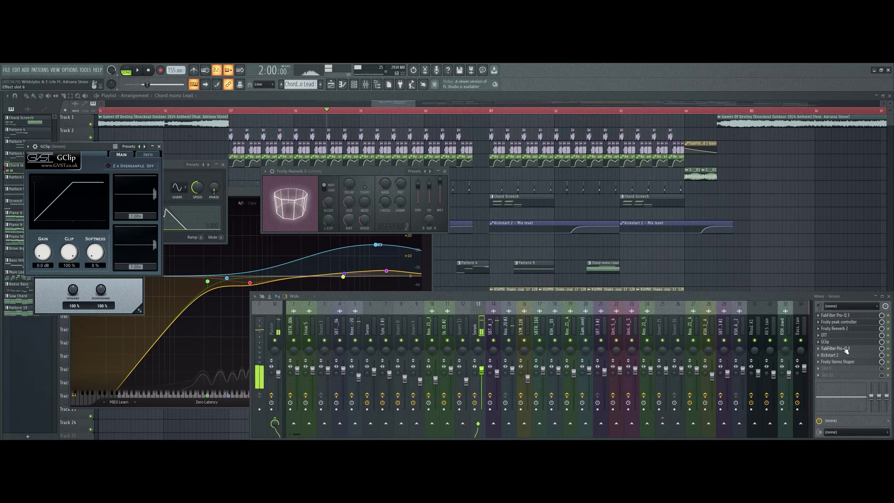
{"action": "left_click", "coordinate": [846, 349]}
{"action": "left_click", "coordinate": [846, 355]}
{"action": "left_click", "coordinate": [848, 362]}
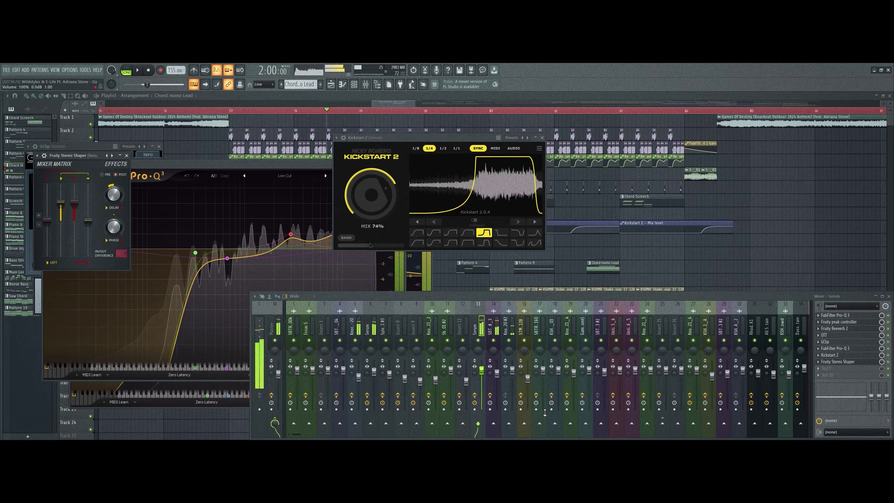
{"action": "left_click", "coordinate": [476, 395]}
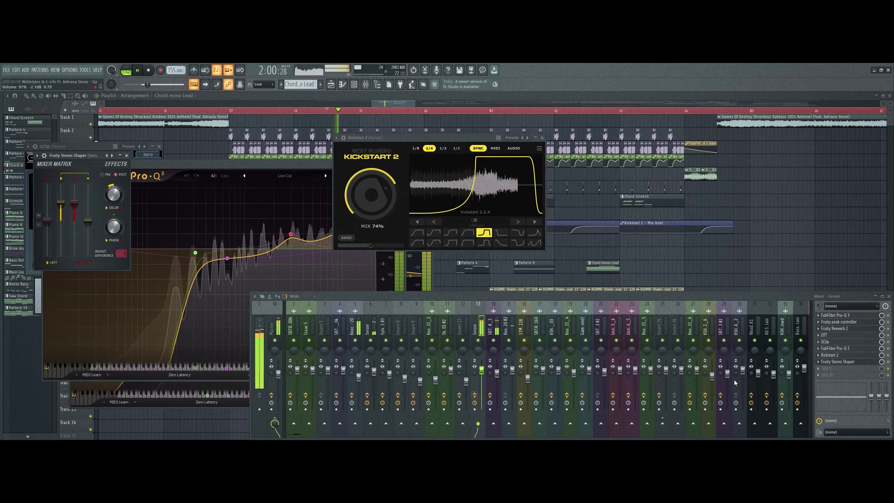
- Close all the lead's effect windows and the mixer, then stop playback
{"action": "left_click", "coordinate": [841, 362]}
{"action": "left_click", "coordinate": [840, 355]}
{"action": "left_click", "coordinate": [840, 349]}
{"action": "left_click", "coordinate": [837, 335]}
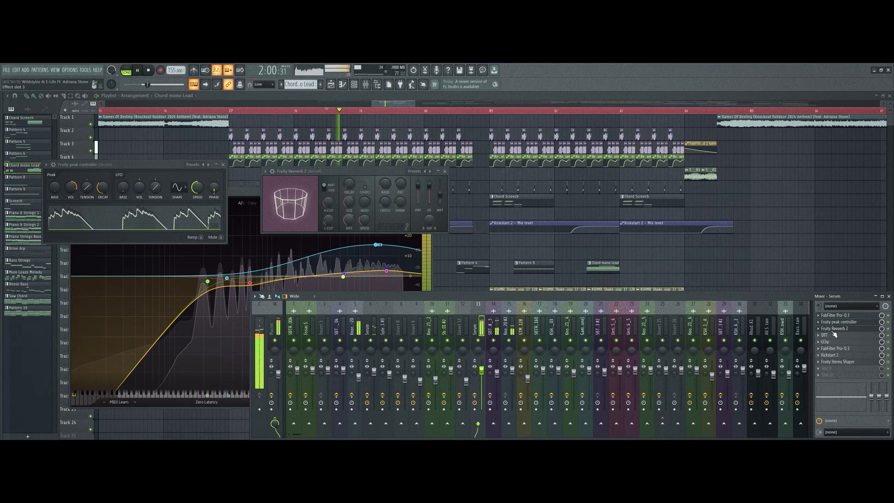
{"action": "left_click", "coordinate": [838, 341]}
{"action": "left_click", "coordinate": [838, 329]}
{"action": "left_click", "coordinate": [836, 316]}
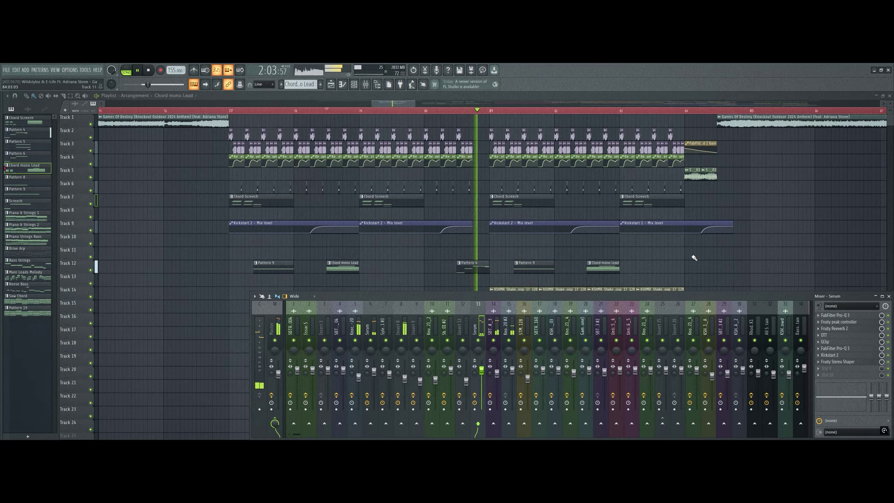
{"action": "key", "text": "F9"}
{"action": "key", "text": "space"}
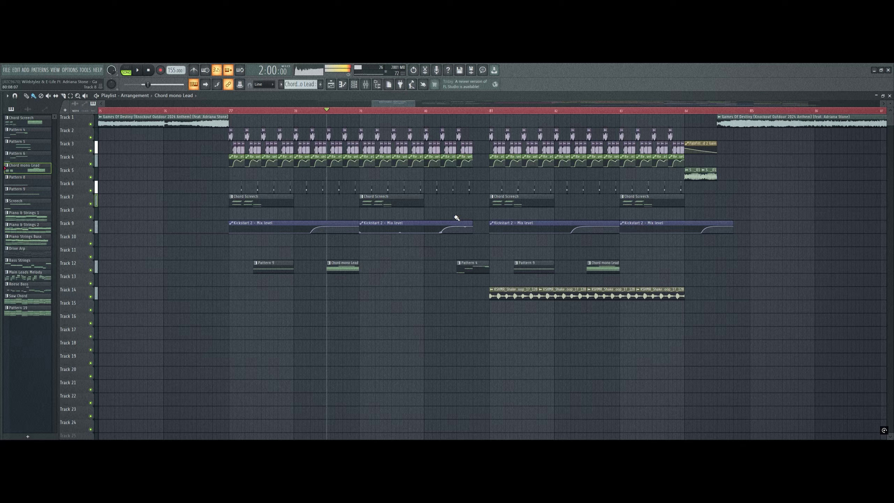
- Solo track 12 and play its Pattern 4 clip while checking the channel rack for the synth behind it
{"action": "left_click", "coordinate": [90, 270], "text": "ctrl"}
{"action": "key", "text": "space"}
{"action": "key", "text": "space"}
{"action": "left_click", "coordinate": [358, 88]}
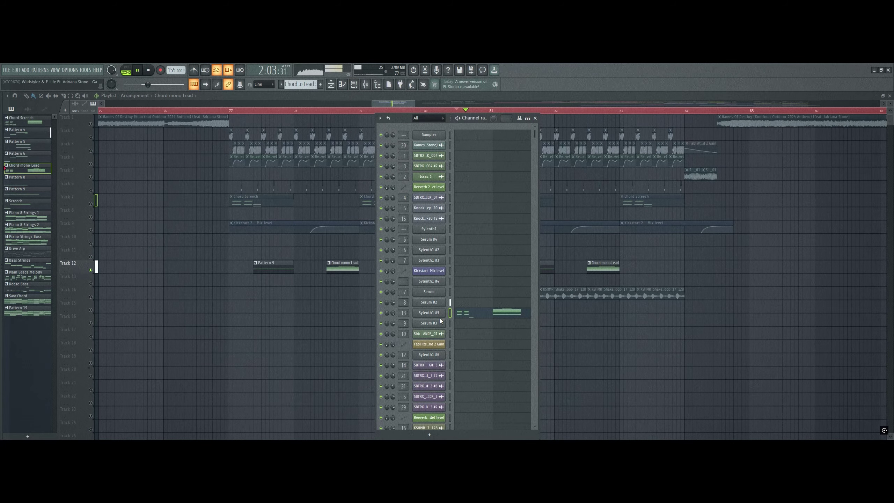
{"action": "left_click", "coordinate": [440, 304]}
{"action": "right_click", "coordinate": [616, 342]}
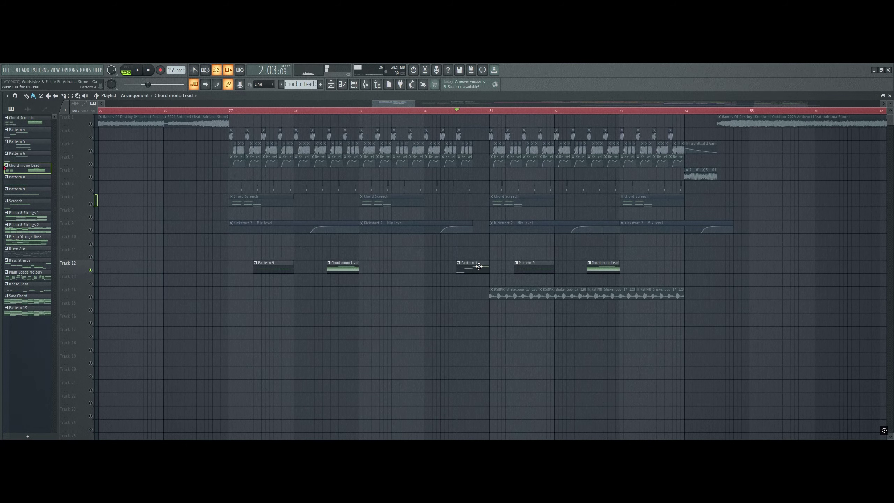
- Open Serum #2 from Pattern 4's channel rack and play the patch while viewing its effects and oscillator pages
{"action": "left_click", "coordinate": [350, 84]}
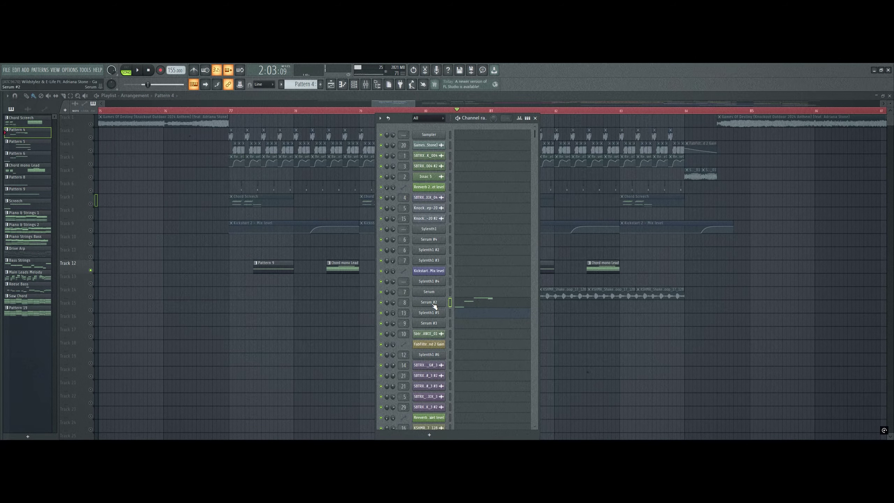
{"action": "left_click", "coordinate": [434, 305]}
{"action": "left_click_drag", "start_coordinate": [334, 111], "coordinate": [273, 137]}
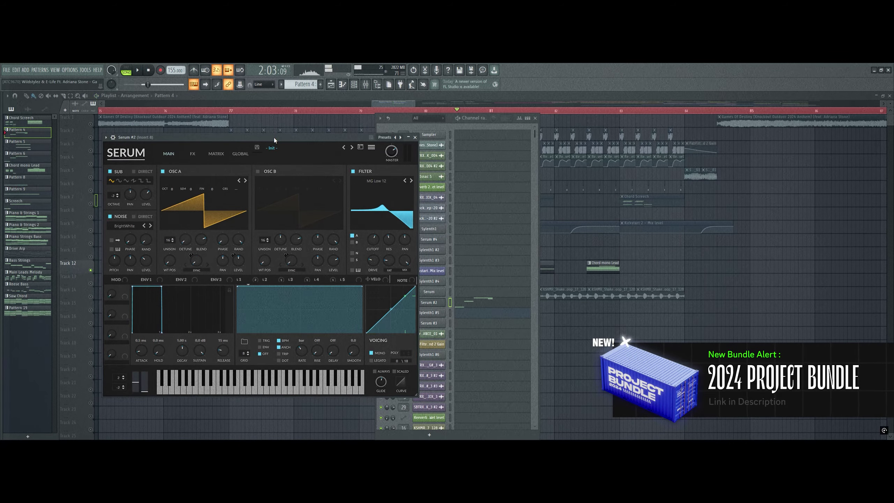
{"action": "left_click", "coordinate": [193, 153]}
{"action": "key", "text": "space"}
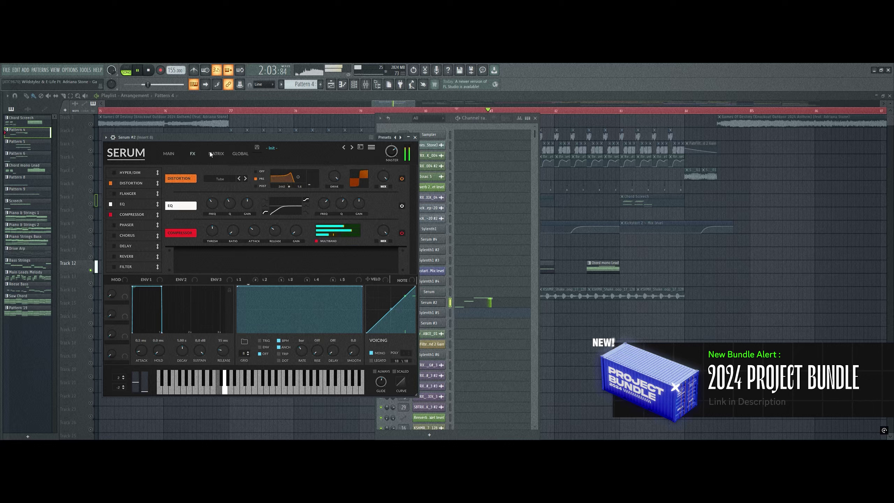
{"action": "left_click", "coordinate": [162, 151]}
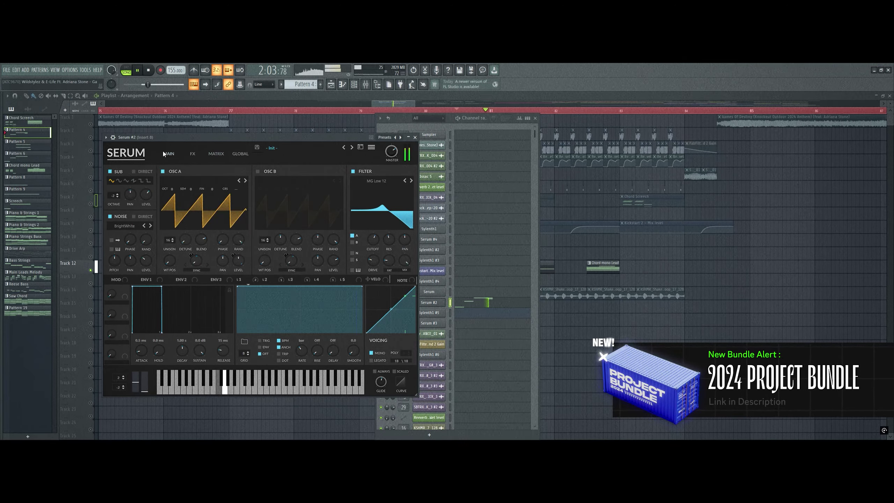
- Stop playback and review Serum #2's effects and modulation matrix, returning to the main oscillator page
{"action": "key", "text": "space"}
{"action": "left_click", "coordinate": [193, 154]}
{"action": "left_click", "coordinate": [216, 153]}
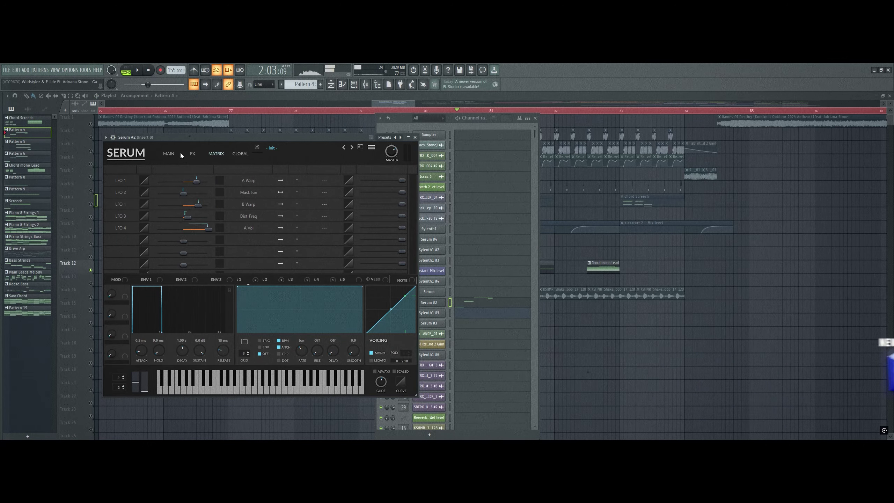
{"action": "left_click", "coordinate": [169, 154]}
- Go to Serum #2's mixer insert 8, examine its OTT and Fruity Reverb 2 effects, and close all the windows
{"action": "left_click", "coordinate": [114, 138]}
{"action": "left_click", "coordinate": [113, 138]}
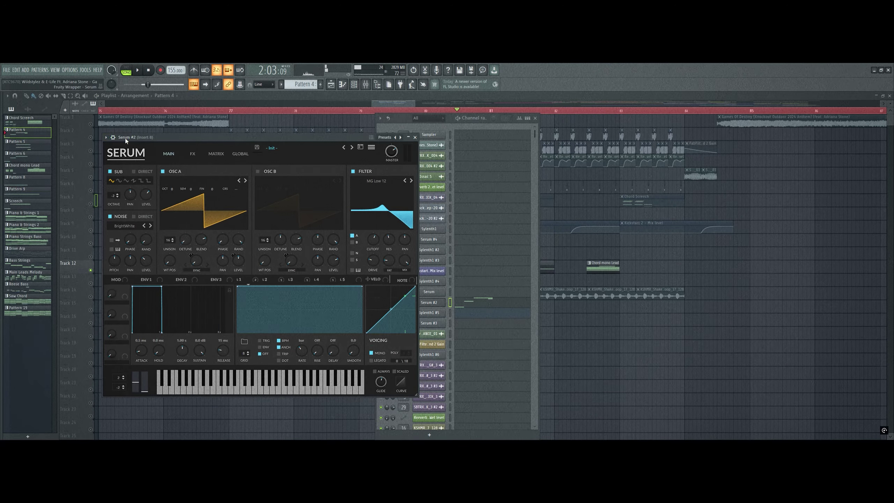
{"action": "left_click", "coordinate": [113, 137]}
{"action": "double_click", "coordinate": [410, 150]}
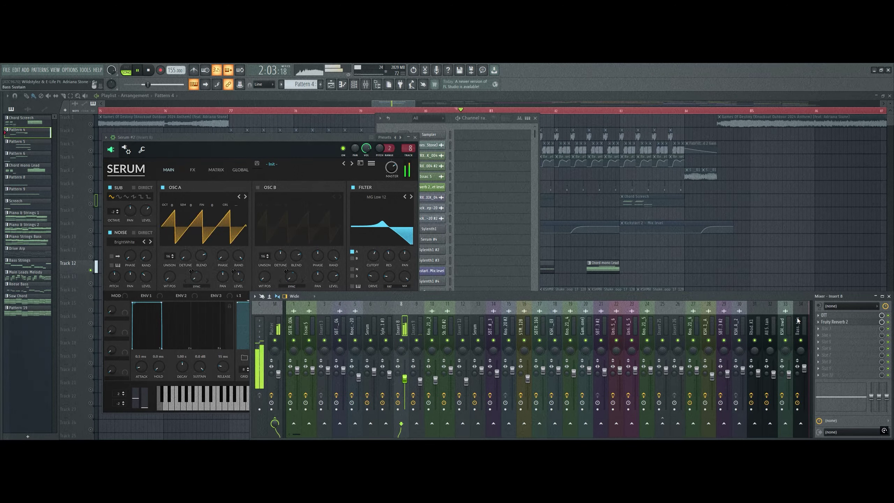
{"action": "left_click", "coordinate": [824, 315]}
{"action": "left_click", "coordinate": [834, 322]}
{"action": "key", "text": "space"}
{"action": "left_click", "coordinate": [834, 322]}
{"action": "left_click", "coordinate": [835, 317]}
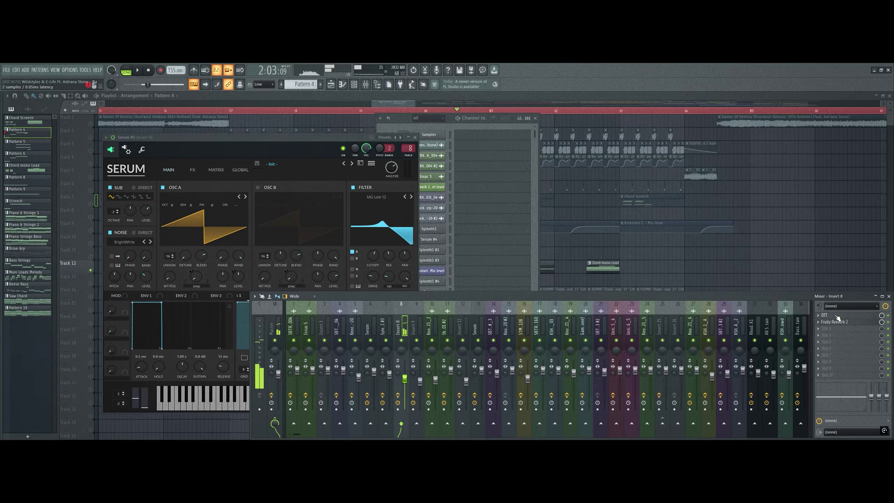
{"action": "right_click", "coordinate": [810, 263]}
{"action": "key", "text": "space"}
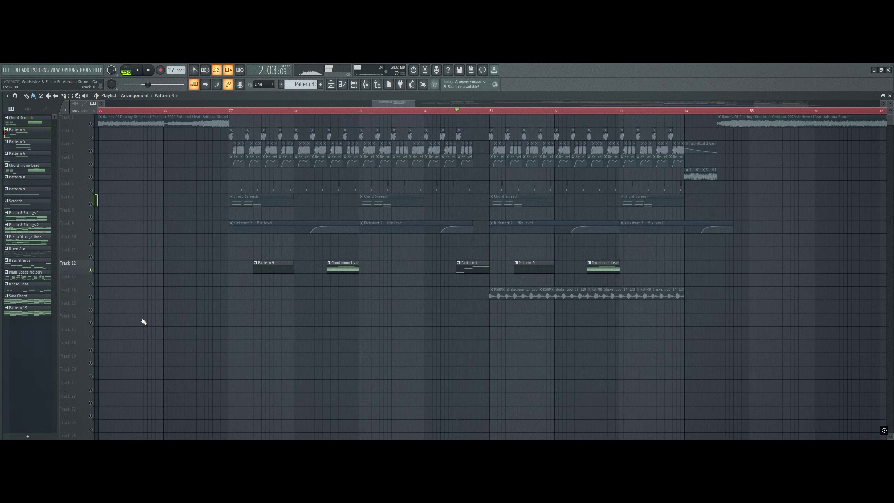
- Add track 14 to the solo, play it and check the KSHMR_Shaker_Loop_17_128 sample's settings
{"action": "left_click", "coordinate": [91, 297]}
{"action": "key", "text": "space"}
{"action": "left_click", "coordinate": [514, 295]}
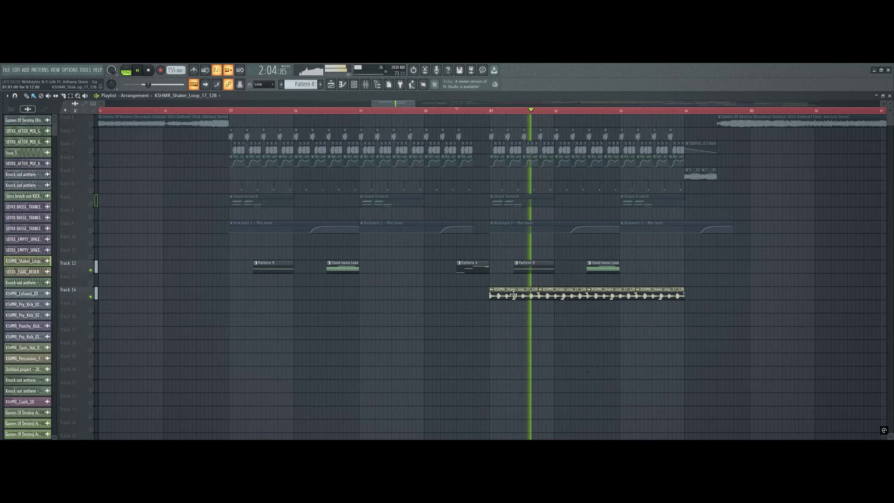
{"action": "double_click", "coordinate": [514, 294]}
{"action": "right_click", "coordinate": [394, 353]}
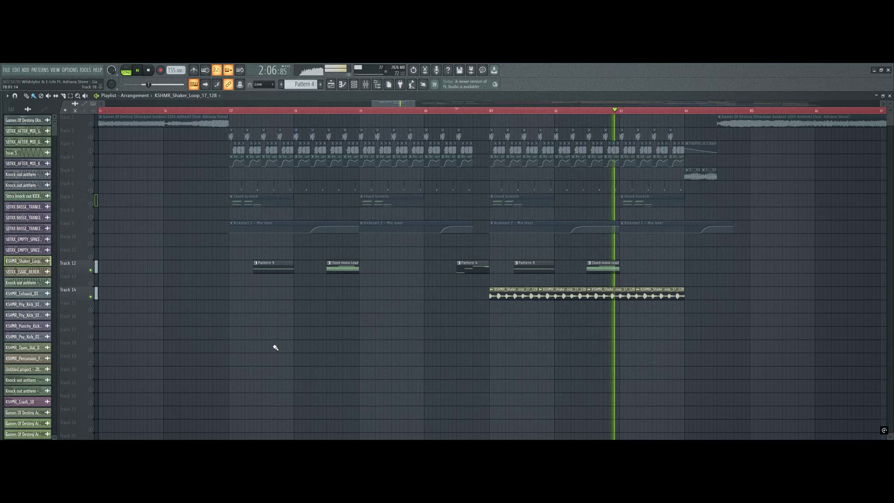
- Unsolo track 14 so all playlist tracks are active, and stop playback
{"action": "right_click", "coordinate": [96, 298]}
{"action": "right_click", "coordinate": [91, 297]}
{"action": "right_click", "coordinate": [91, 296]}
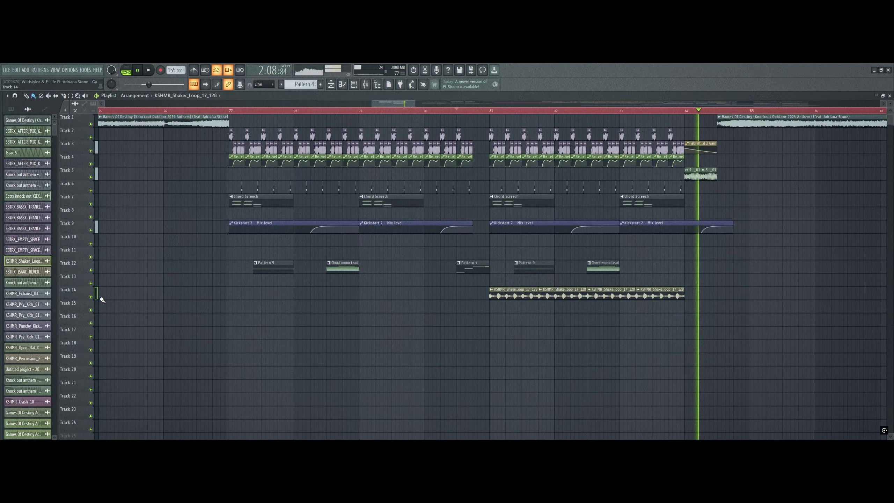
{"action": "key", "text": "space"}
- Play the short kick fill that follows the drop at bar 84, then stop playback
{"action": "scroll", "coordinate": [685, 106], "scroll_direction": "right", "scroll_amount": 3}
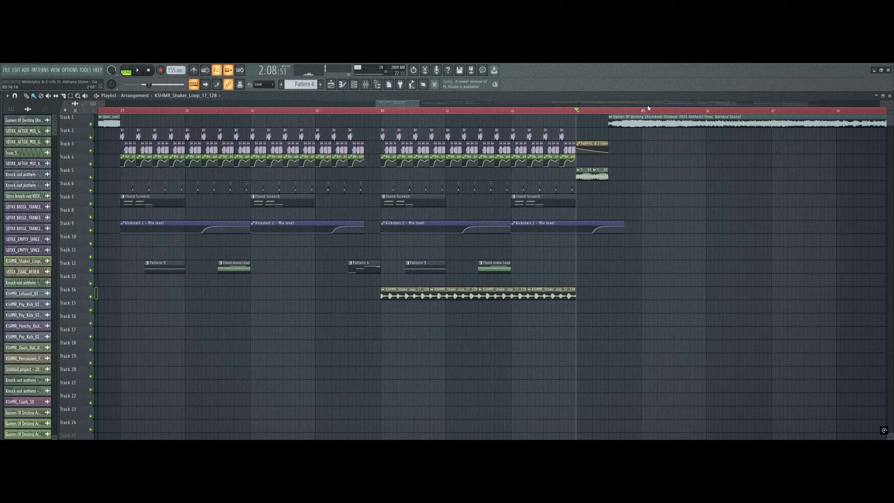
{"action": "scroll", "coordinate": [647, 108], "scroll_direction": "left", "scroll_amount": 3}
{"action": "left_click", "coordinate": [628, 111]}
{"action": "key", "text": "space"}
{"action": "scroll", "coordinate": [622, 108], "scroll_direction": "right", "scroll_amount": 2}
{"action": "scroll", "coordinate": [606, 112], "scroll_direction": "up", "scroll_amount": 3}
{"action": "scroll", "coordinate": [605, 106], "scroll_direction": "right", "scroll_amount": 2}
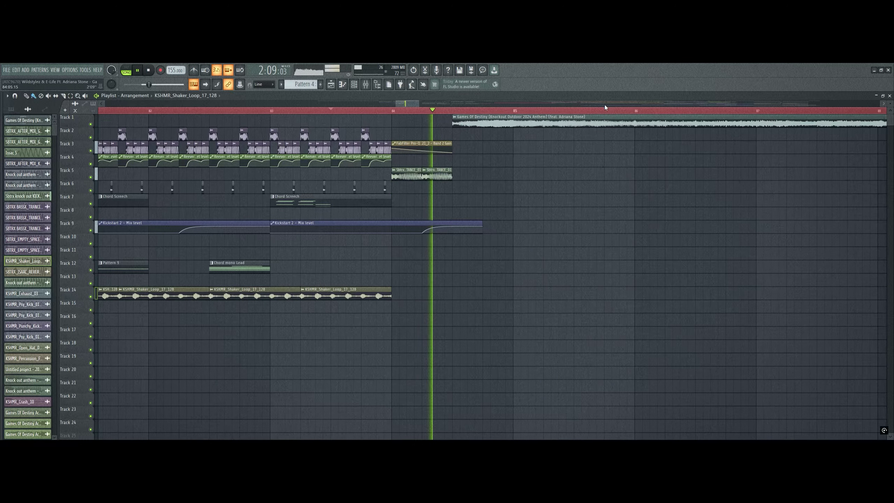
{"action": "key", "text": "space"}
- Solo tracks 5 and 3, play them from bar 84 and open the track 5 kick sample's settings
{"action": "left_click", "coordinate": [91, 177], "text": "ctrl"}
{"action": "left_click", "coordinate": [91, 151]}
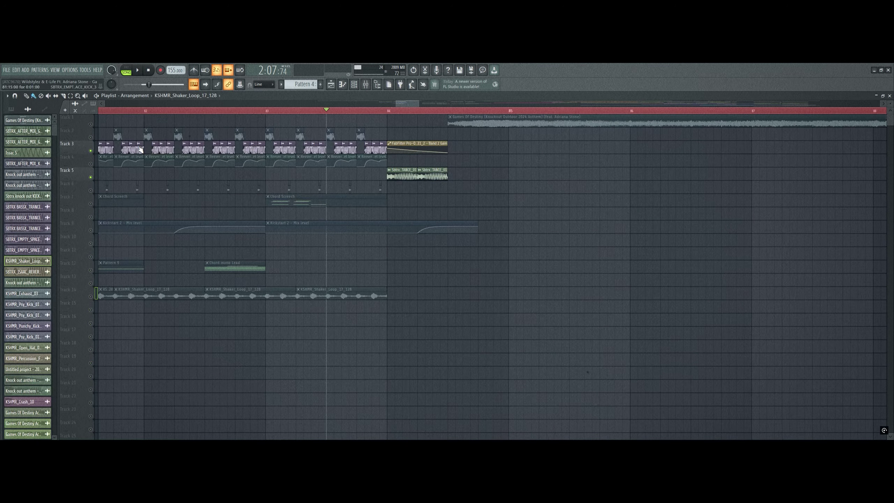
{"action": "left_click", "coordinate": [388, 111]}
{"action": "key", "text": "space"}
{"action": "double_click", "coordinate": [402, 174]}
{"action": "key", "text": "space"}
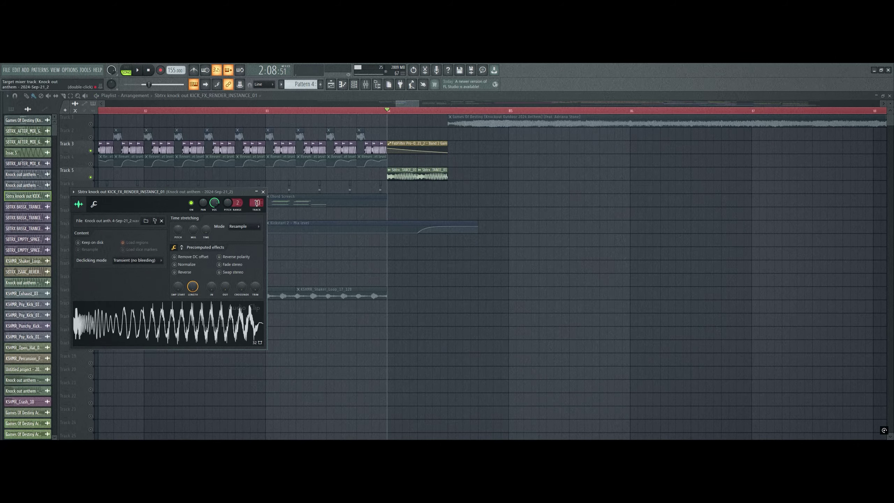
- Go to the kick sample's mixer insert 10 and examine FabFilter Pro-Q 3 and both Fruity WaveShapers during playback
{"action": "double_click", "coordinate": [258, 204]}
{"action": "key", "text": "space"}
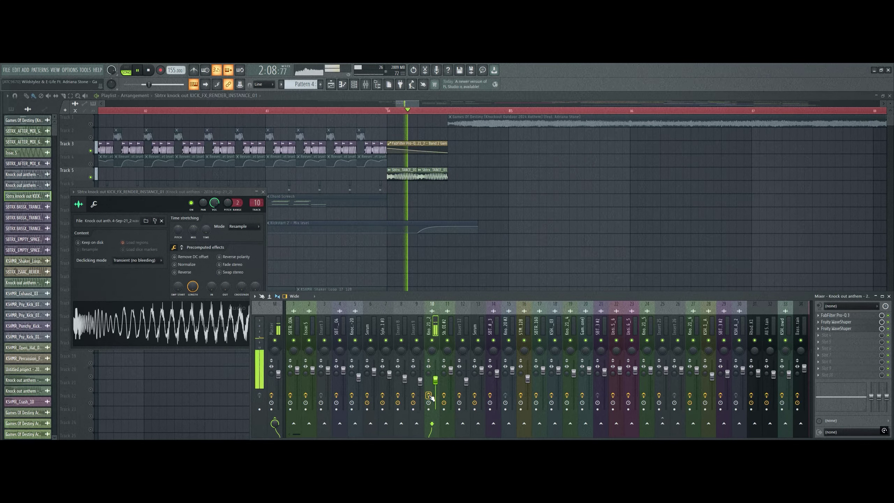
{"action": "left_click", "coordinate": [851, 317]}
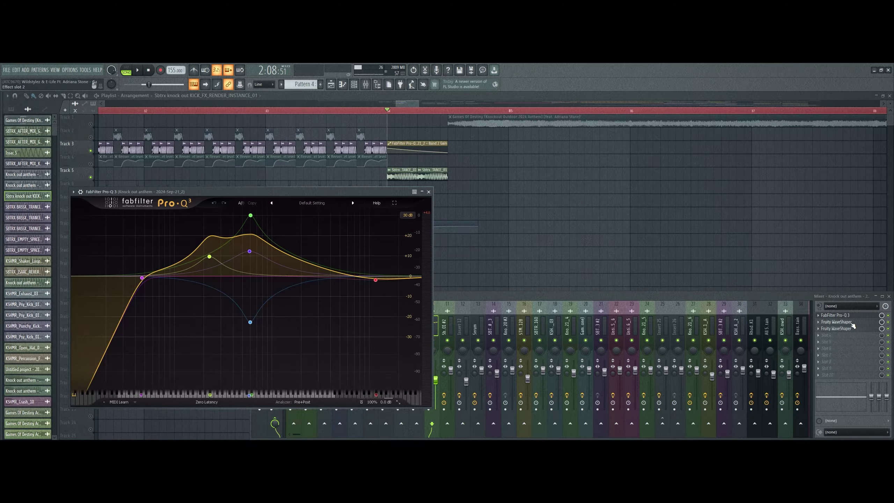
{"action": "left_click", "coordinate": [851, 322]}
{"action": "key", "text": "space"}
{"action": "left_click", "coordinate": [844, 329]}
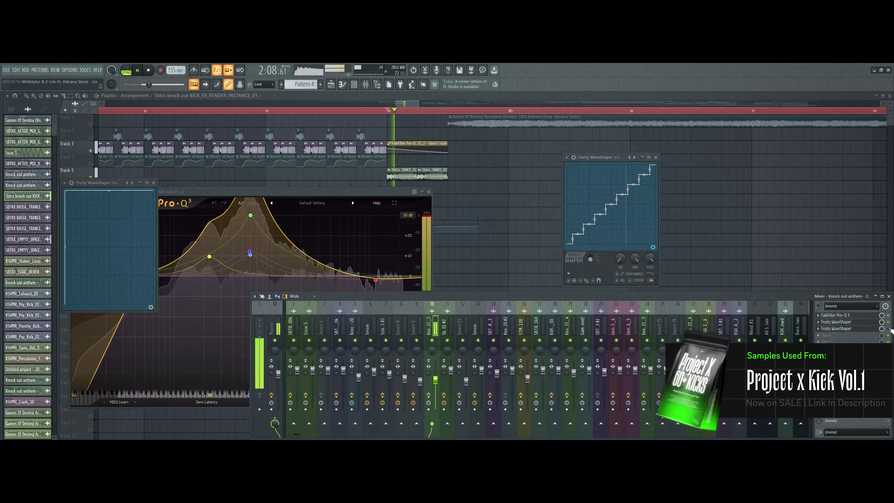
{"action": "key", "text": "space"}
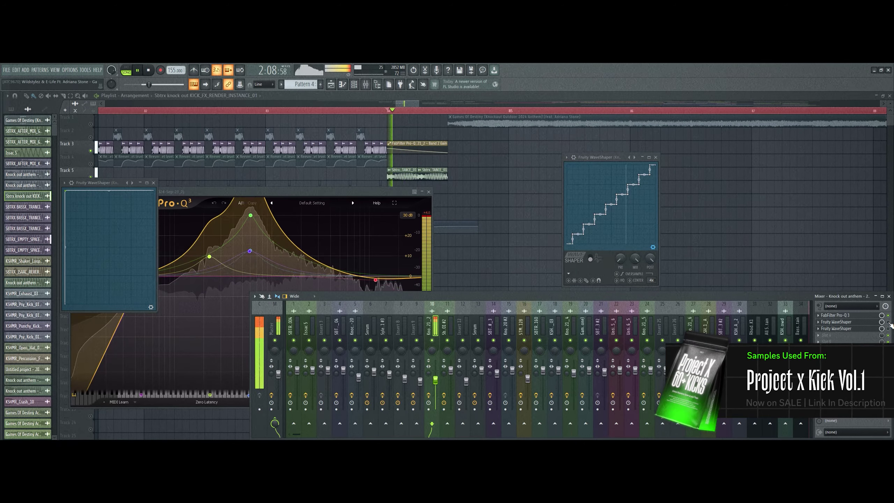
{"action": "key", "text": "space"}
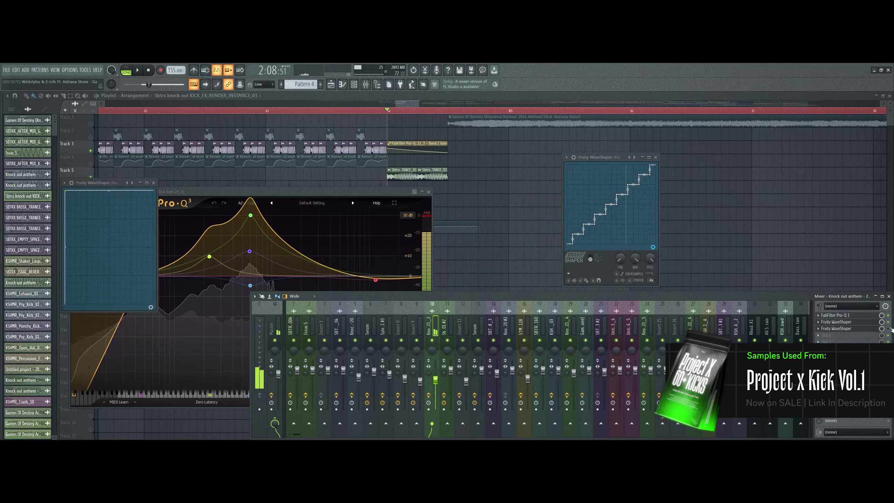
- Close the kick's effect, sample and mixer windows, stop playback and reactivate all playlist tracks
{"action": "left_click", "coordinate": [860, 316]}
{"action": "left_click", "coordinate": [860, 317]}
{"action": "key", "text": "space"}
{"action": "key", "text": "space"}
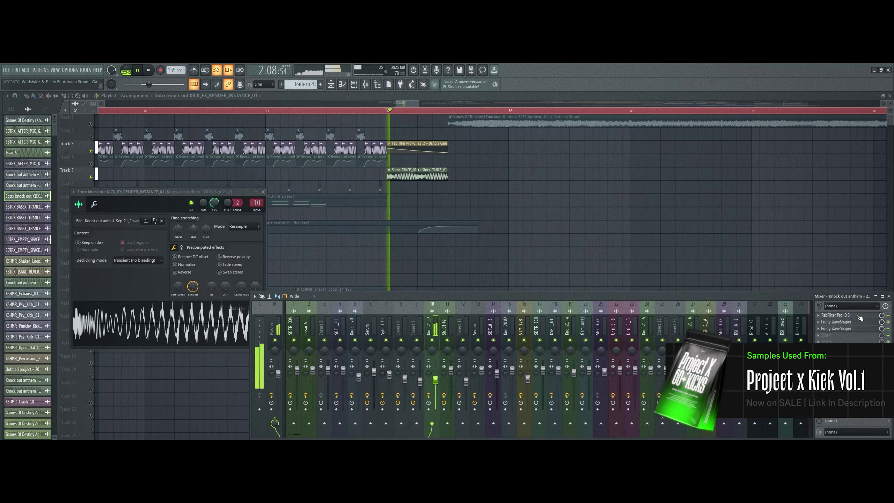
{"action": "right_click", "coordinate": [535, 237]}
{"action": "key", "text": "space"}
{"action": "right_click", "coordinate": [91, 151]}
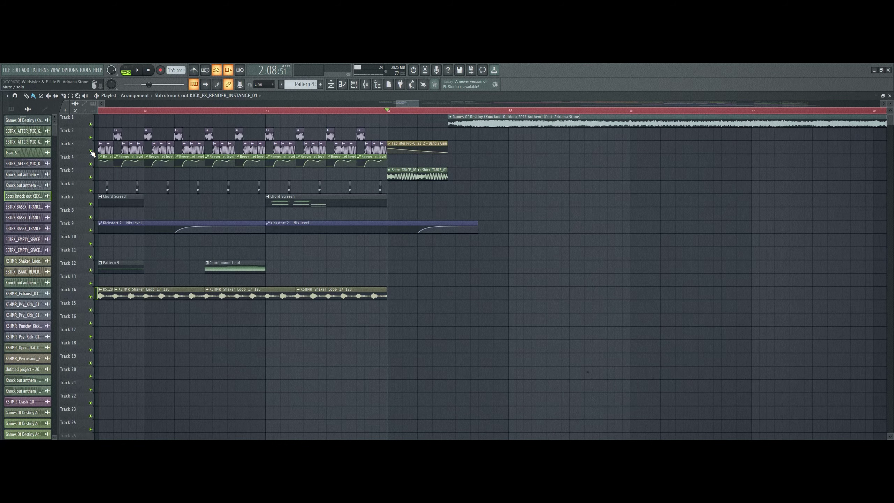
- Play through the transition into the next drop, then place the playhead at bar 89
{"action": "scroll", "coordinate": [422, 111], "scroll_direction": "down", "scroll_amount": 5}
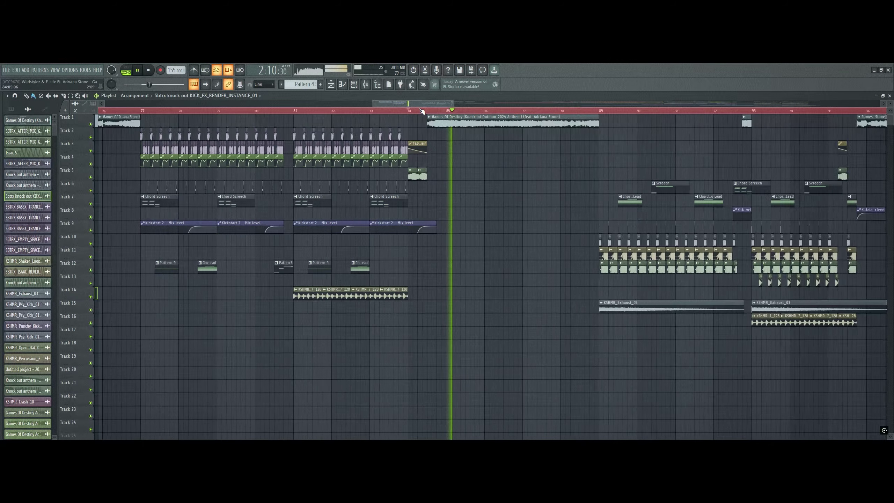
{"action": "scroll", "coordinate": [422, 112], "scroll_direction": "up", "scroll_amount": 4}
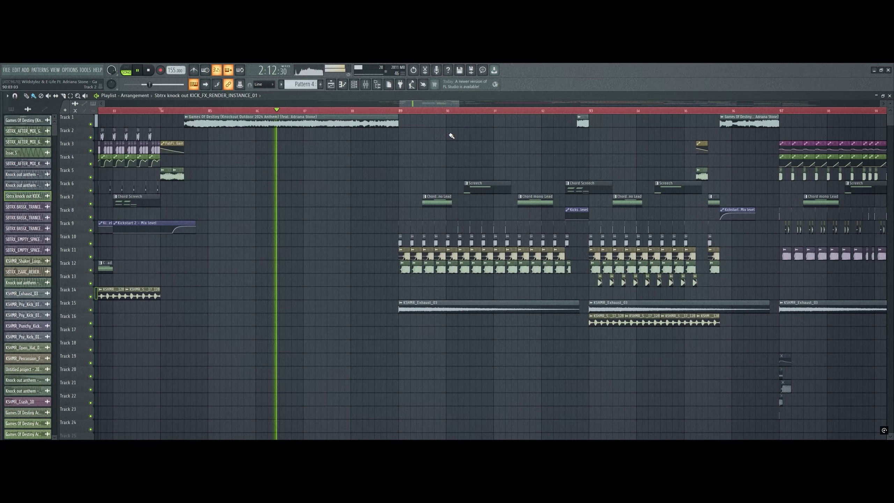
{"action": "scroll", "coordinate": [454, 112], "scroll_direction": "up", "scroll_amount": 4}
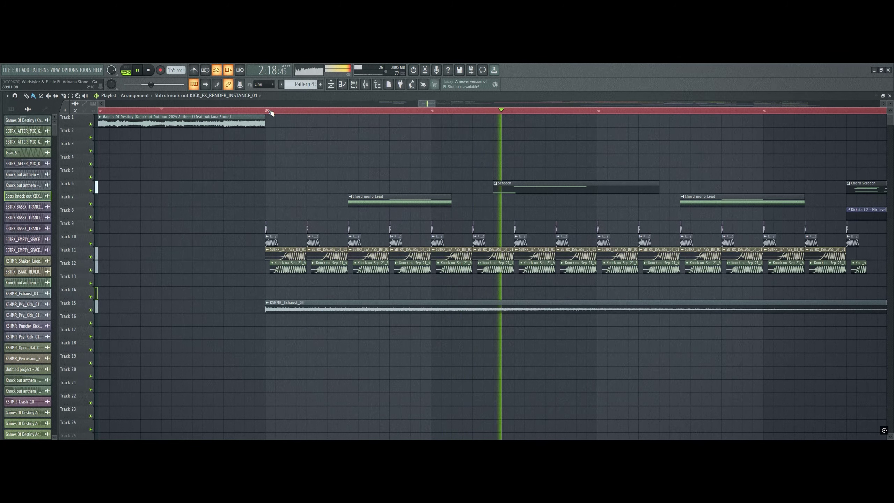
{"action": "scroll", "coordinate": [272, 111], "scroll_direction": "left", "scroll_amount": 1}
{"action": "left_click", "coordinate": [285, 110]}
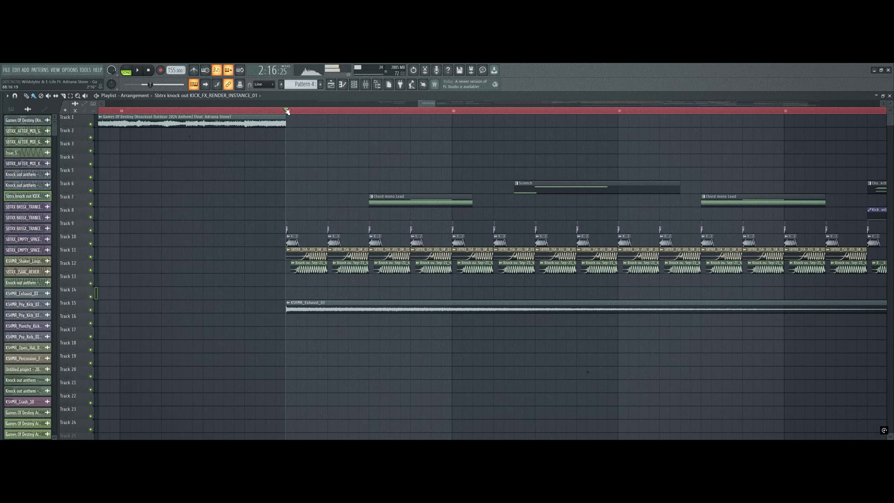
- Solo track 9, play it, and open and close the settings of its SBTRX BASSX_TRANCE_KICK_G#_3 #2 sample
{"action": "right_click", "coordinate": [90, 230]}
{"action": "key", "text": "space"}
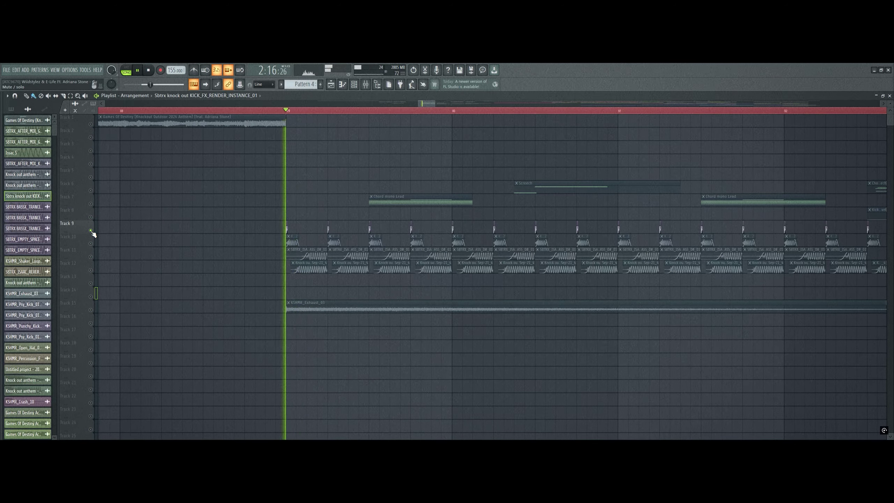
{"action": "left_click", "coordinate": [287, 228]}
{"action": "key", "text": "space"}
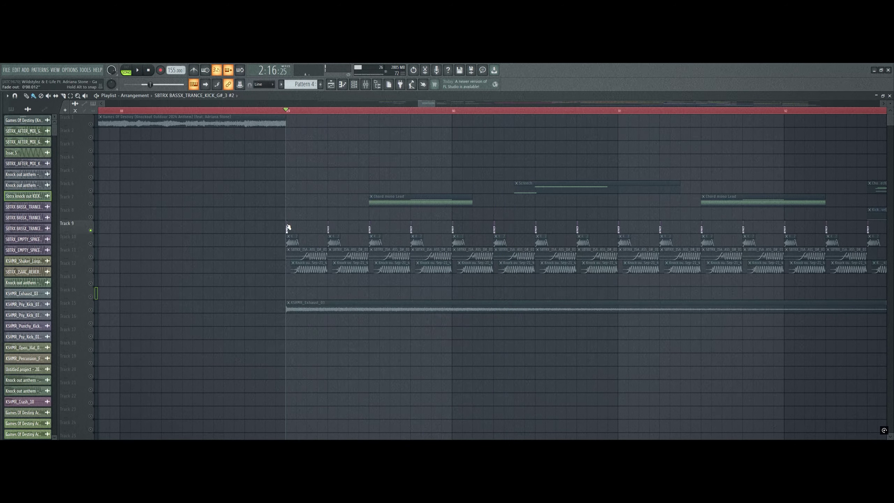
{"action": "double_click", "coordinate": [288, 222]}
{"action": "left_click", "coordinate": [189, 292]}
{"action": "key", "text": "Escape"}
{"action": "key", "text": "space"}
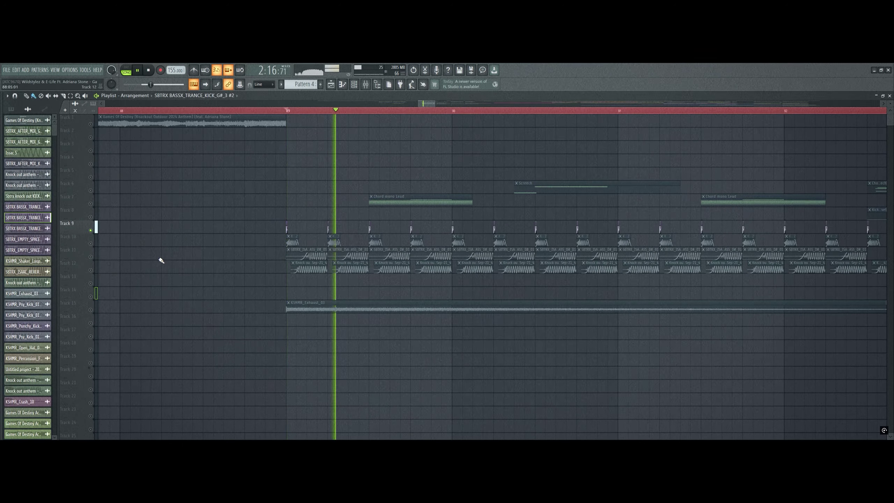
{"action": "key", "text": "space"}
- Solo track 10, play it, and open and close the settings of its KSHMR_Psy_Kick_01_A_2 sample
{"action": "right_click", "coordinate": [91, 244]}
{"action": "key", "text": "space"}
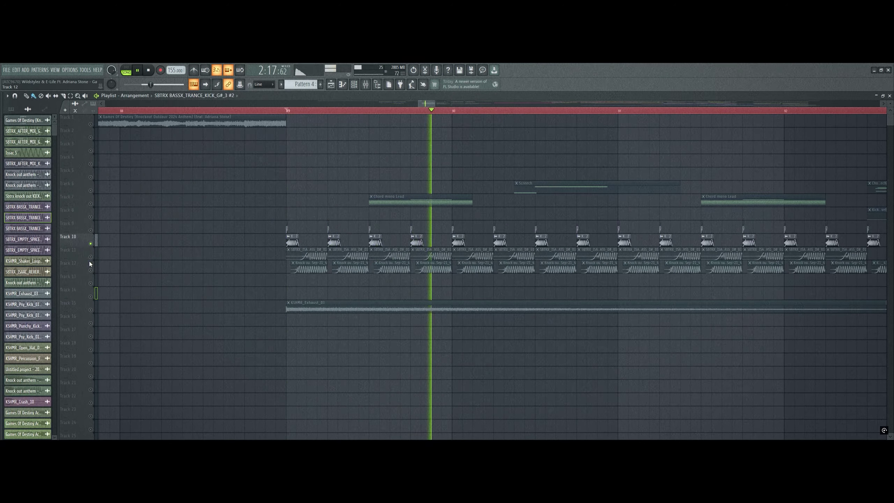
{"action": "key", "text": "space"}
{"action": "double_click", "coordinate": [297, 236]}
{"action": "key", "text": "Escape"}
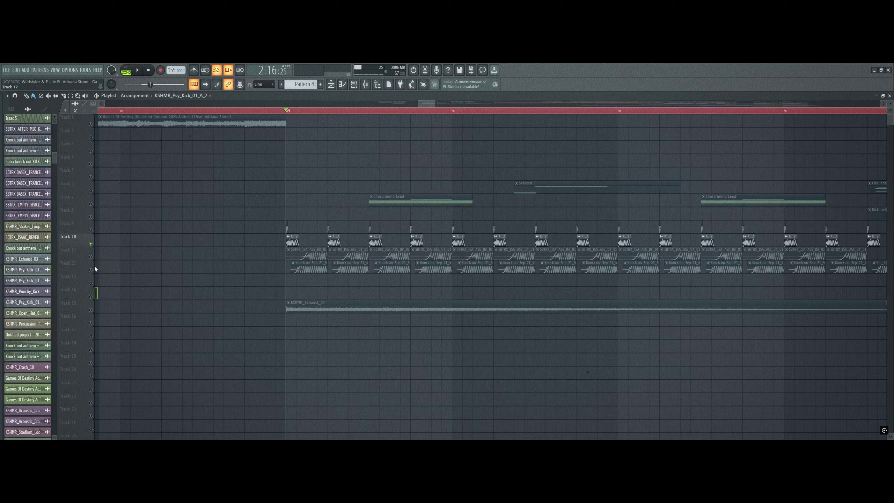
- Audition the drop's remaining kick layers by soloing track 11 and switching the solo to track 12
{"action": "right_click", "coordinate": [91, 257]}
{"action": "key", "text": "space"}
{"action": "right_click", "coordinate": [90, 270]}
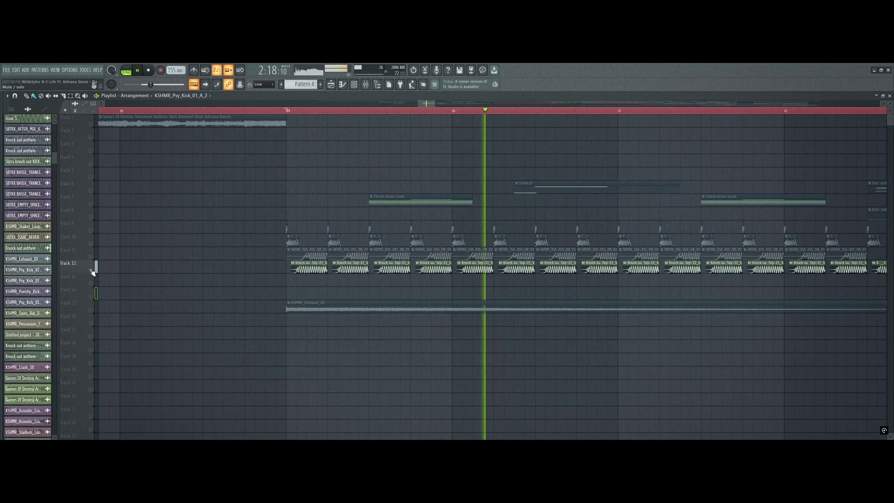
- Add tracks 11, 10 and 9 to the solo and play the complete layered kick from bar 89
{"action": "left_click", "coordinate": [91, 256]}
{"action": "left_click", "coordinate": [91, 243]}
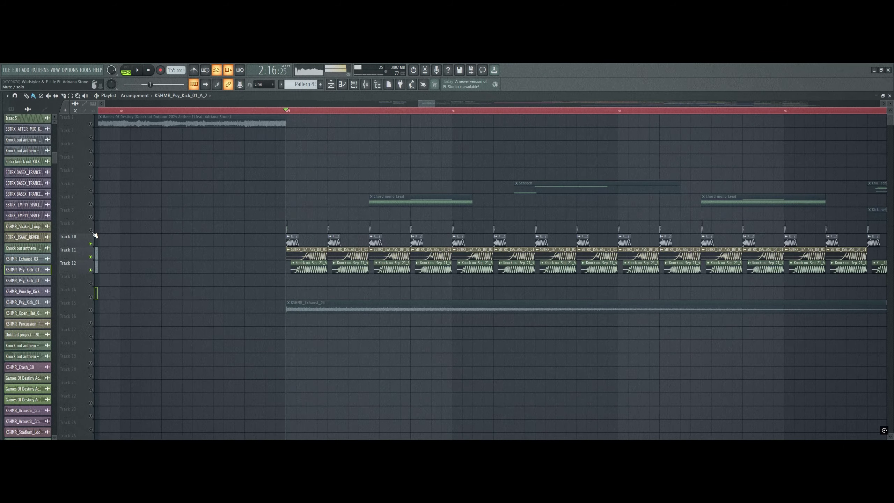
{"action": "left_click", "coordinate": [91, 231]}
{"action": "key", "text": "space"}
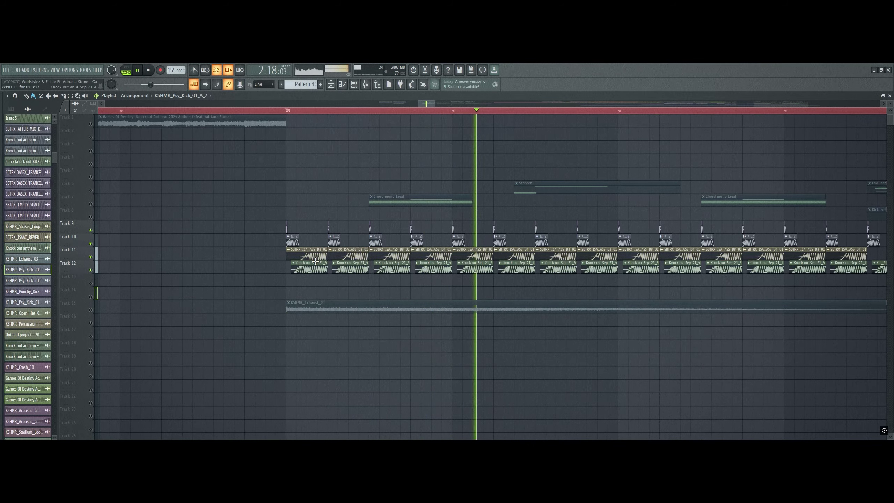
- Solo track 7 and play its Chord mono Lead from bar 89
{"action": "scroll", "coordinate": [249, 318], "scroll_direction": "down", "scroll_amount": 7}
{"action": "scroll", "coordinate": [248, 319], "scroll_direction": "up", "scroll_amount": 4}
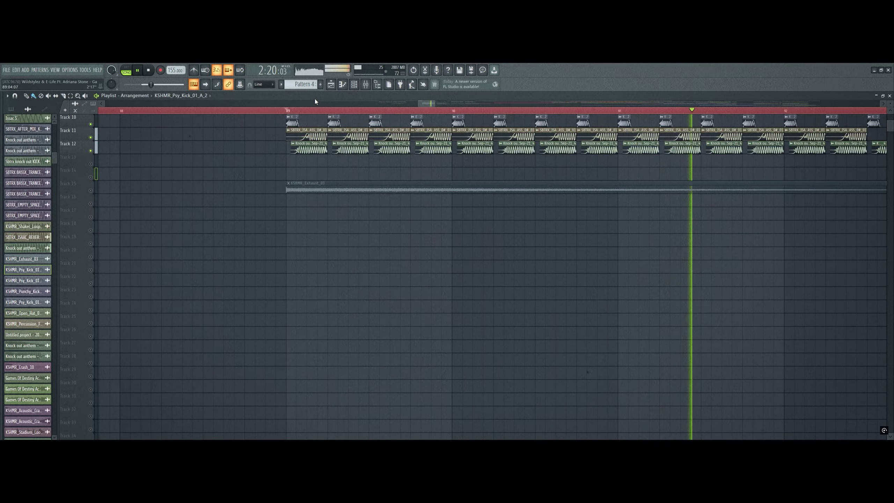
{"action": "scroll", "coordinate": [313, 110], "scroll_direction": "down", "scroll_amount": 4}
{"action": "scroll", "coordinate": [366, 264], "scroll_direction": "up", "scroll_amount": 4}
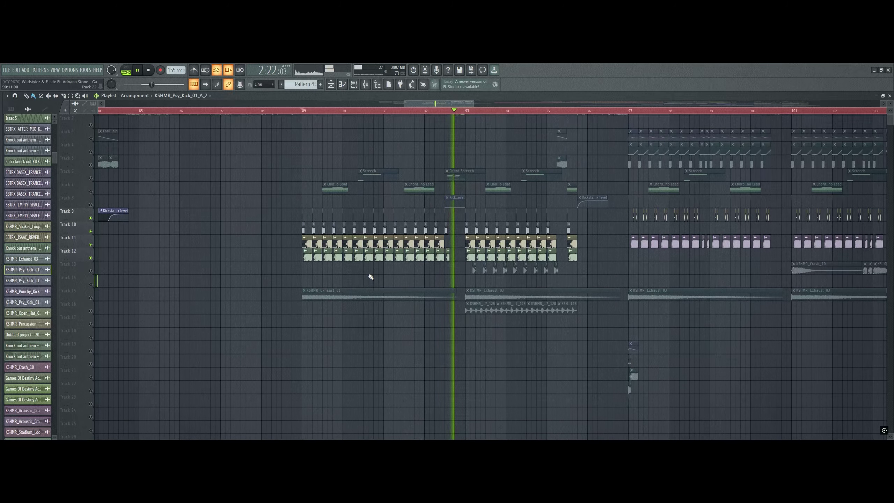
{"action": "scroll", "coordinate": [371, 278], "scroll_direction": "up", "scroll_amount": 1}
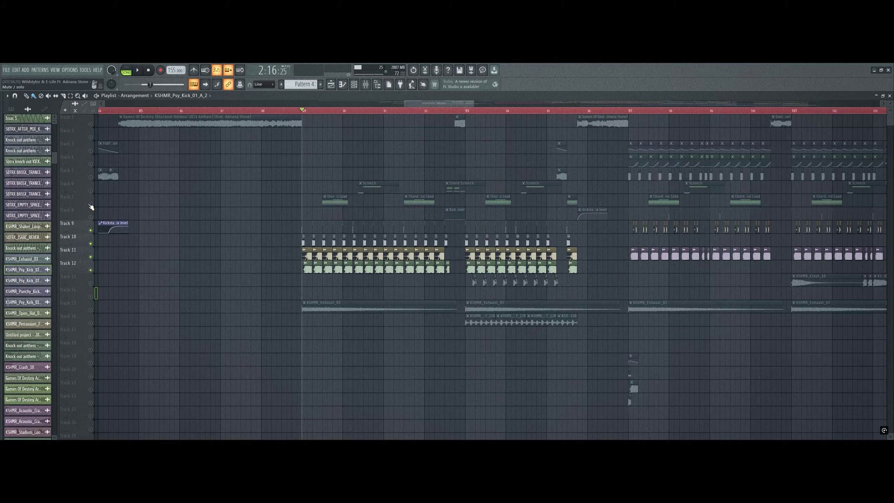
{"action": "right_click", "coordinate": [90, 204]}
{"action": "scroll", "coordinate": [394, 112], "scroll_direction": "up", "scroll_amount": 4}
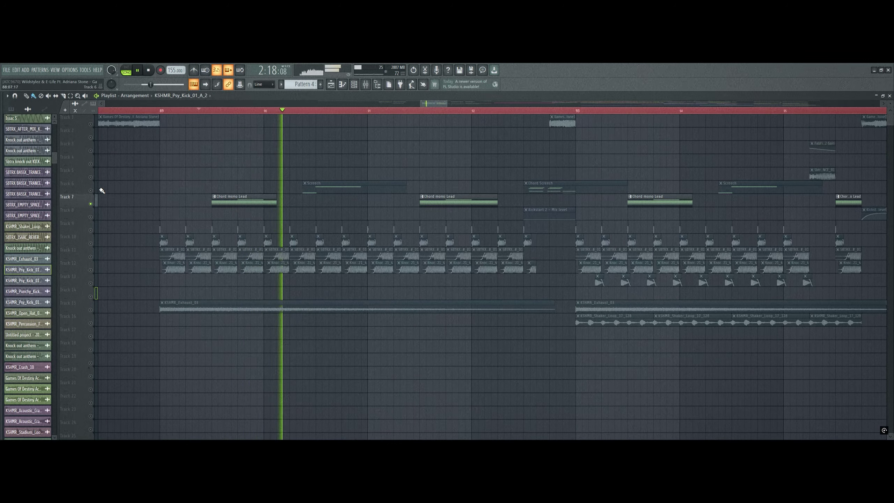
- Solo track 6, select its Screech pattern, and open the Sylenth1 #6 instrument that plays it
{"action": "right_click", "coordinate": [91, 190]}
{"action": "left_click", "coordinate": [311, 184]}
{"action": "key", "text": "space"}
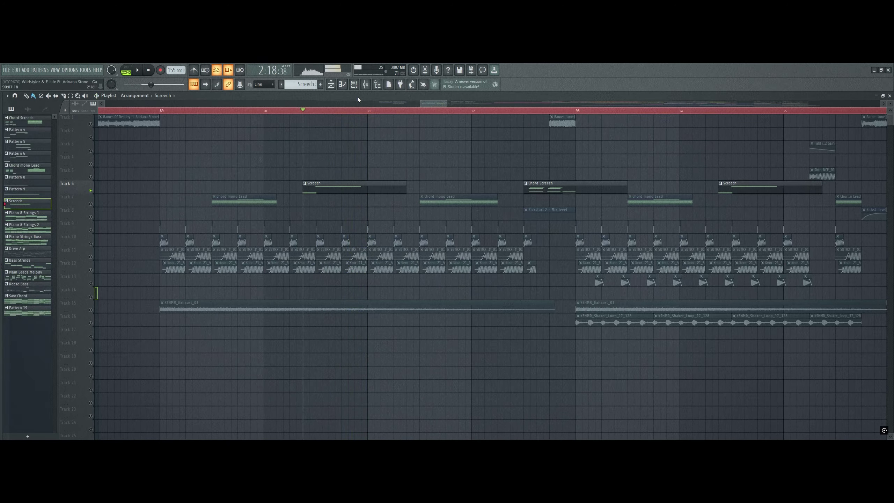
{"action": "left_click", "coordinate": [359, 86]}
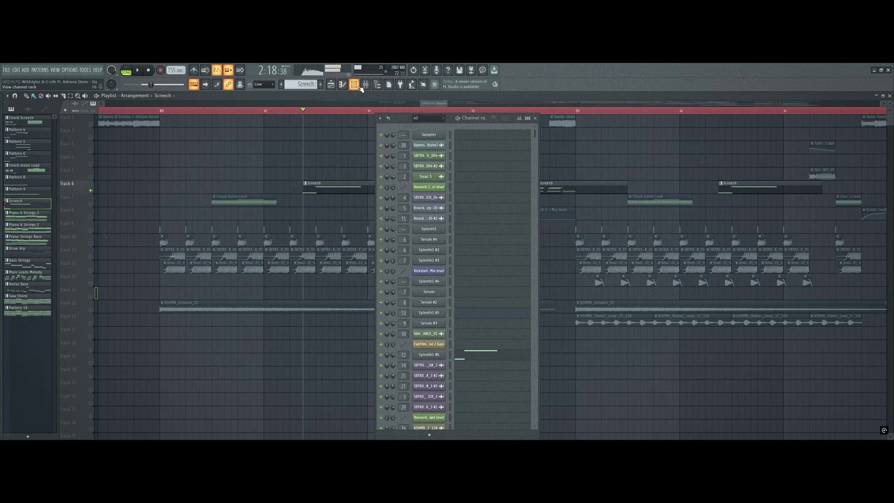
{"action": "left_click", "coordinate": [429, 355]}
{"action": "mouse_move", "coordinate": [405, 167]}
{"action": "left_mouse_down"}
{"action": "mouse_move", "coordinate": [223, 167]}
{"action": "mouse_move", "coordinate": [234, 166]}
{"action": "left_mouse_up"}
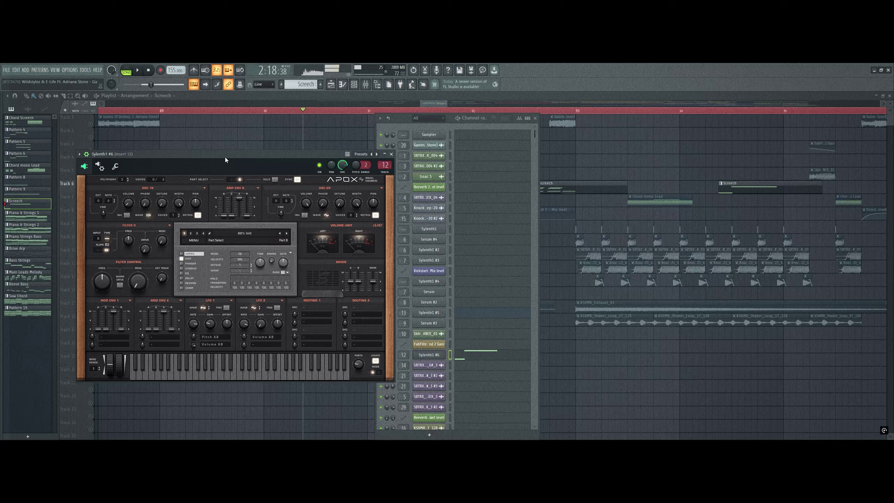
- Play the screech while viewing the Sylenth1 #6 patch, and close the synth and channel rack
{"action": "key", "text": "space"}
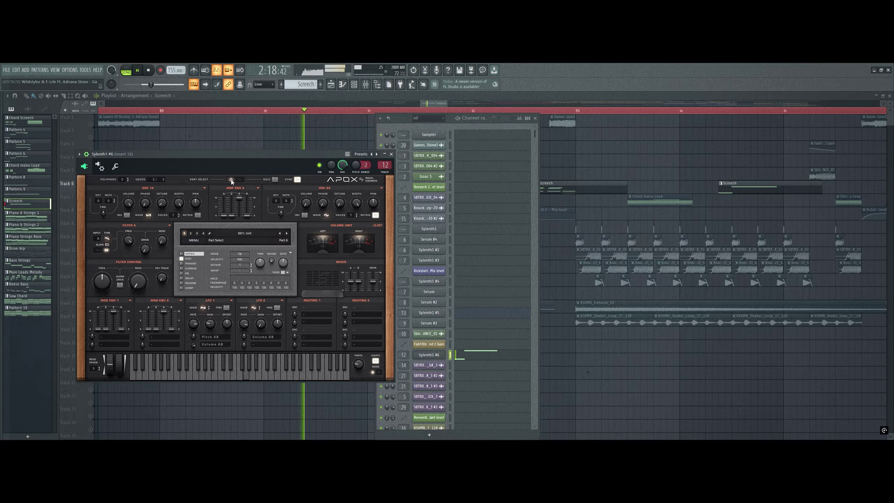
{"action": "key", "text": "space"}
{"action": "right_click", "coordinate": [626, 381]}
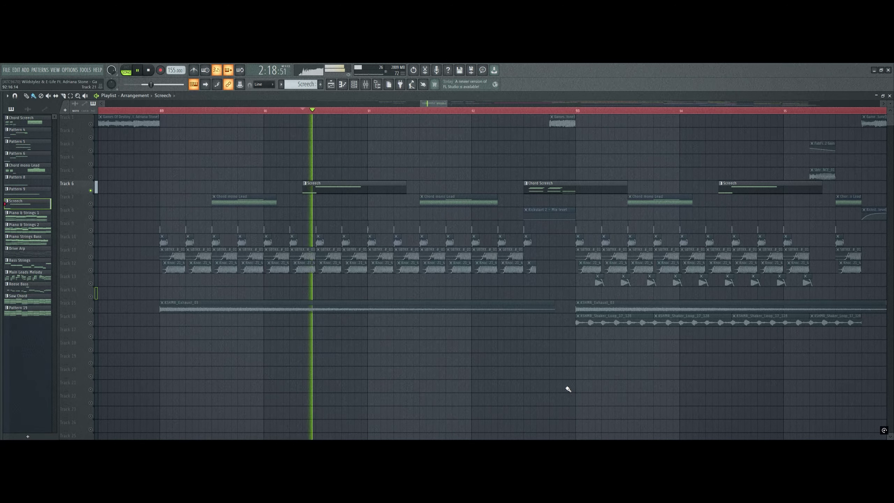
- Remove the solo from track 6 and play the full mix through to the end of the drop
{"action": "right_click", "coordinate": [91, 191]}
{"action": "key", "text": "space"}
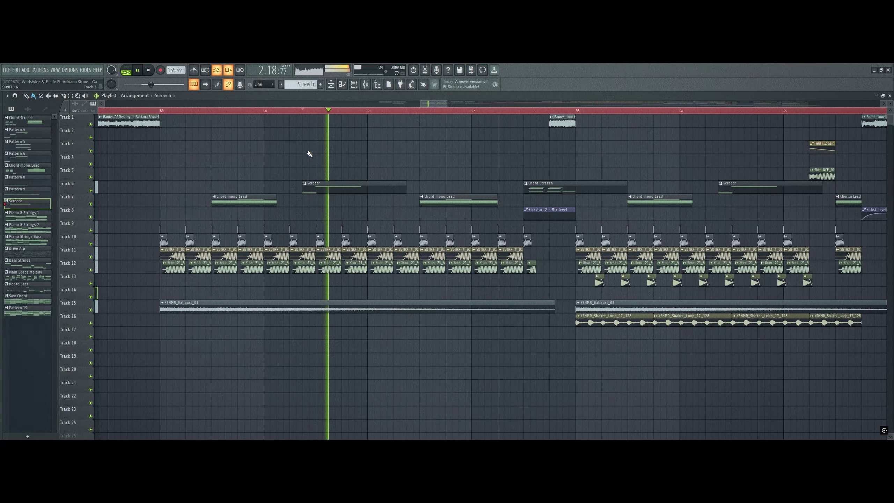
{"action": "scroll", "coordinate": [363, 111], "scroll_direction": "down", "scroll_amount": 3}
{"action": "scroll", "coordinate": [362, 110], "scroll_direction": "right", "scroll_amount": 9}
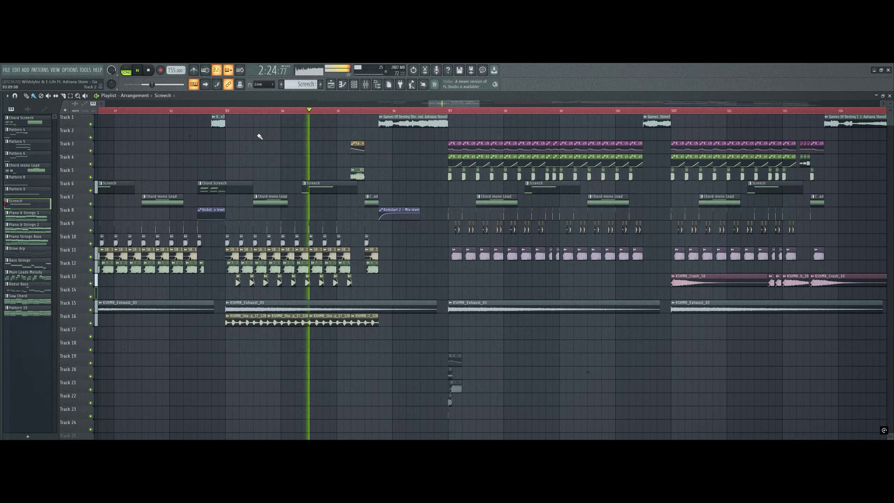
{"action": "scroll", "coordinate": [390, 112], "scroll_direction": "up", "scroll_amount": 4}
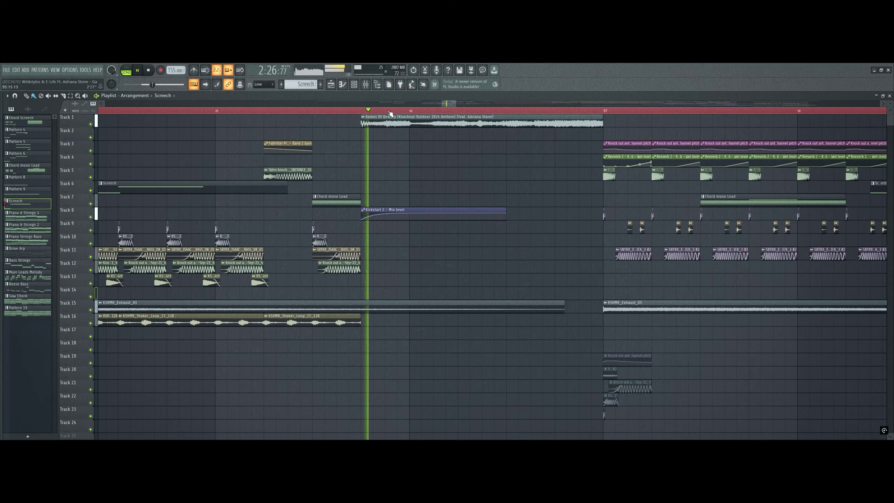
- Replay the fill in bar 95, and solo track 5 to hear its kick sample alone
{"action": "key", "text": "space"}
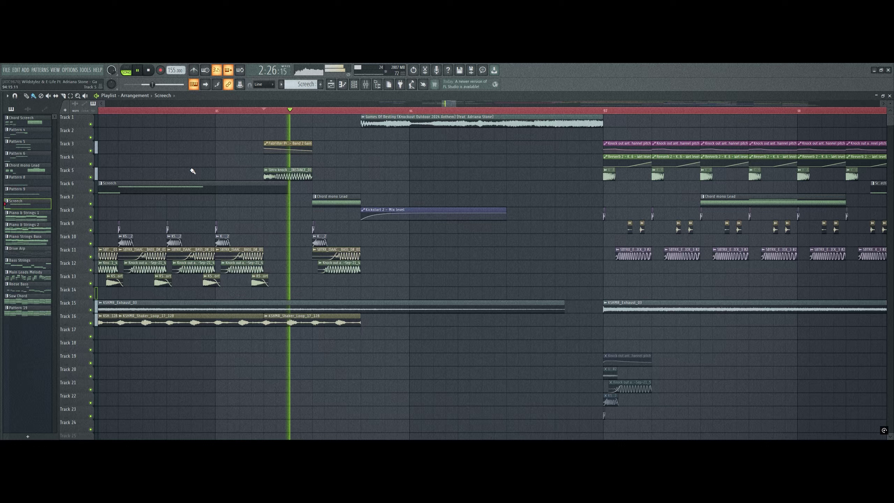
{"action": "key", "text": "space"}
{"action": "key", "text": "space"}
{"action": "right_click", "coordinate": [95, 173]}
{"action": "right_click", "coordinate": [93, 176]}
{"action": "key", "text": "space"}
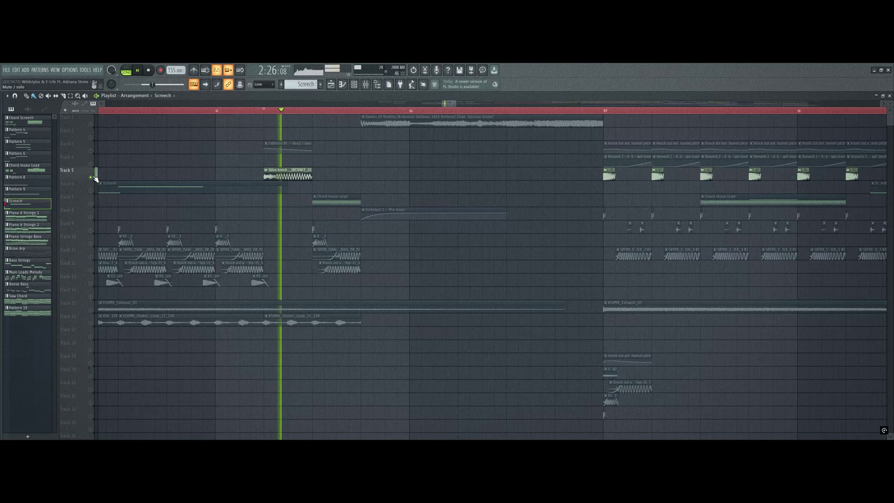
- Add tracks 2 and 3 to the soloed track 5 and replay the fill with its FabFilter automation
{"action": "key", "text": "space"}
{"action": "left_click", "coordinate": [90, 138]}
{"action": "key", "text": "space"}
{"action": "key", "text": "space"}
{"action": "left_click", "coordinate": [91, 151]}
{"action": "key", "text": "space"}
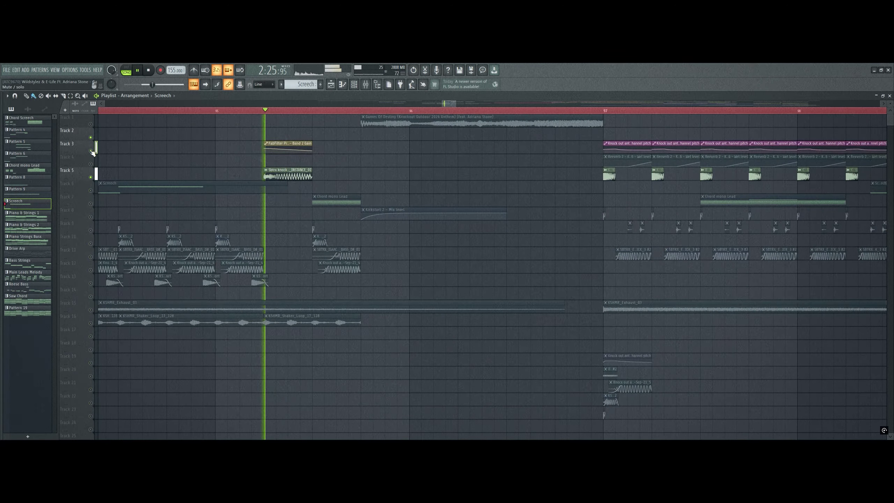
- Clear the solo so all tracks sound, and replay the fill in the full mix
{"action": "key", "text": "space"}
{"action": "key", "text": "space"}
{"action": "right_click", "coordinate": [91, 177]}
{"action": "right_click", "coordinate": [91, 177]}
{"action": "key", "text": "space"}
{"action": "key", "text": "space"}
{"action": "key", "text": "space"}
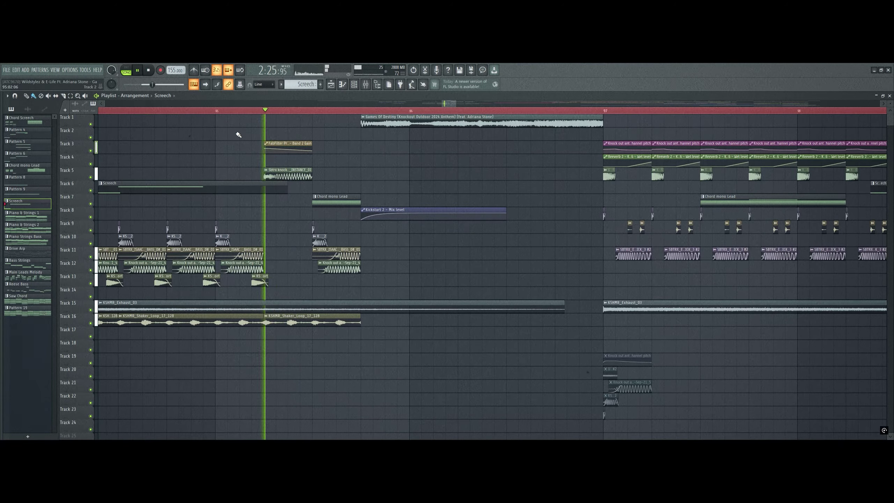
- Play the full mix into the next drop and stop playback with the position at bar 97
{"action": "scroll", "coordinate": [275, 111], "scroll_direction": "down", "scroll_amount": 3}
{"action": "scroll", "coordinate": [275, 111], "scroll_direction": "down", "scroll_amount": 5}
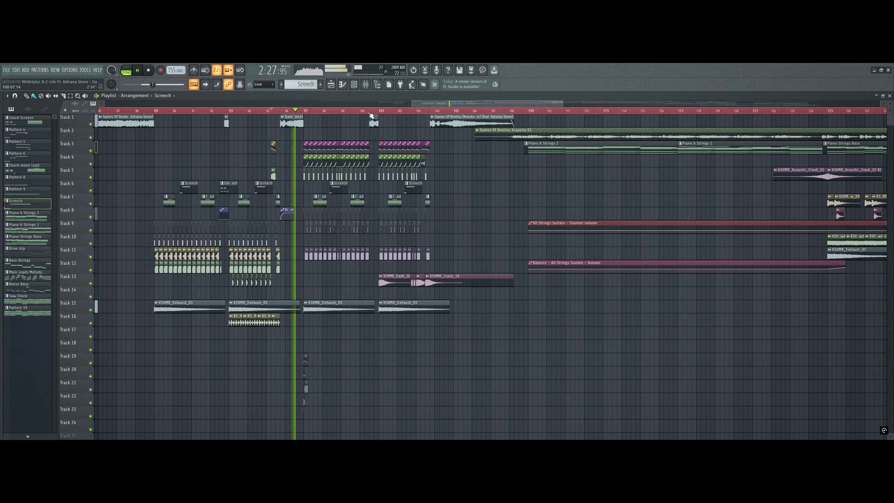
{"action": "scroll", "coordinate": [371, 115], "scroll_direction": "up", "scroll_amount": 8}
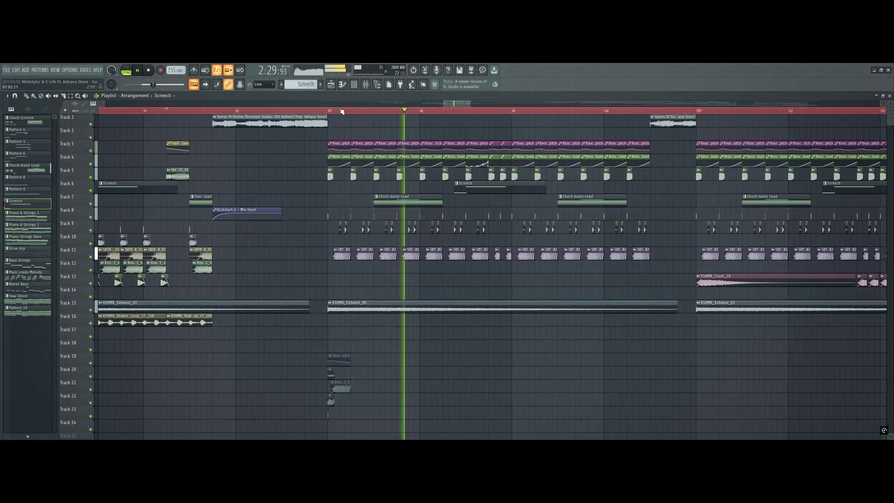
{"action": "scroll", "coordinate": [342, 111], "scroll_direction": "up", "scroll_amount": 3}
{"action": "key", "text": "space"}
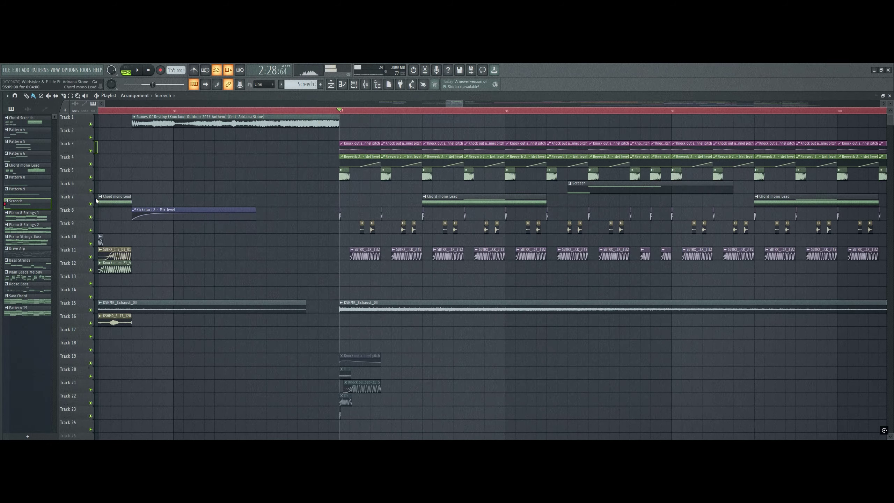
- Play the drop from bar 97 with track 5 soloed, adding tracks 4, 3, 8 and 9 one by one
{"action": "left_click", "coordinate": [91, 177], "text": "ctrl"}
{"action": "left_click", "coordinate": [91, 164]}
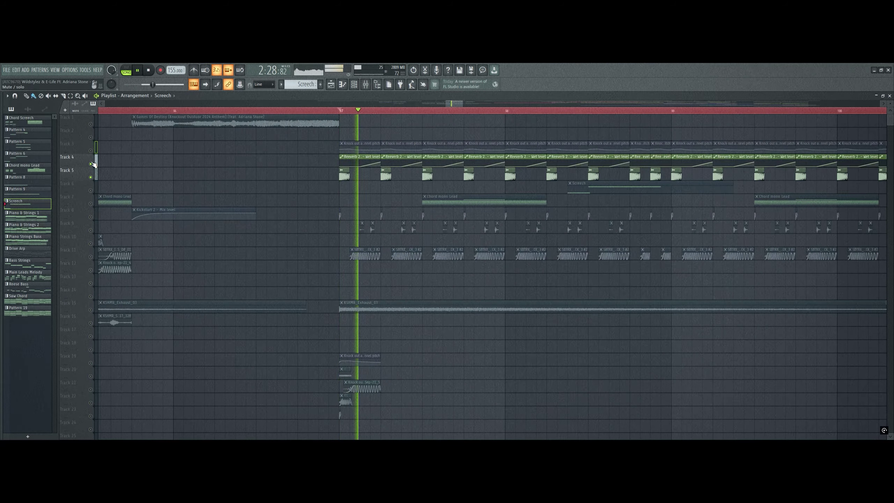
{"action": "left_click", "coordinate": [93, 151]}
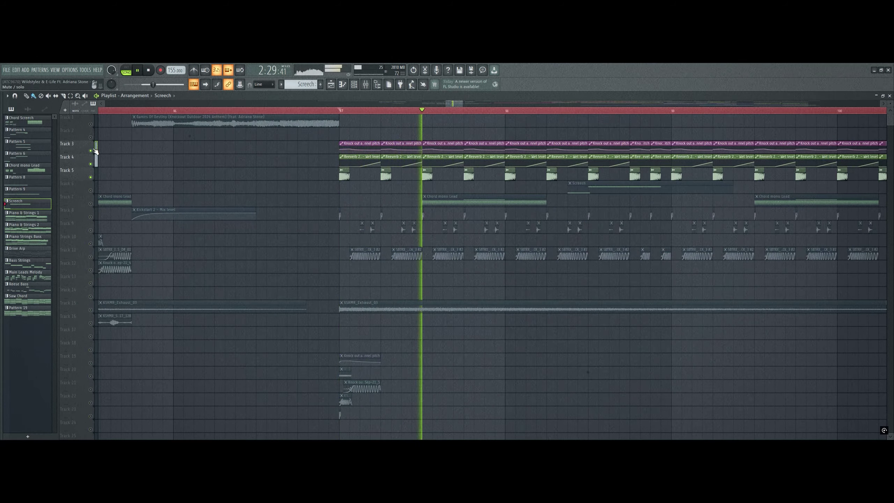
{"action": "left_click", "coordinate": [91, 217]}
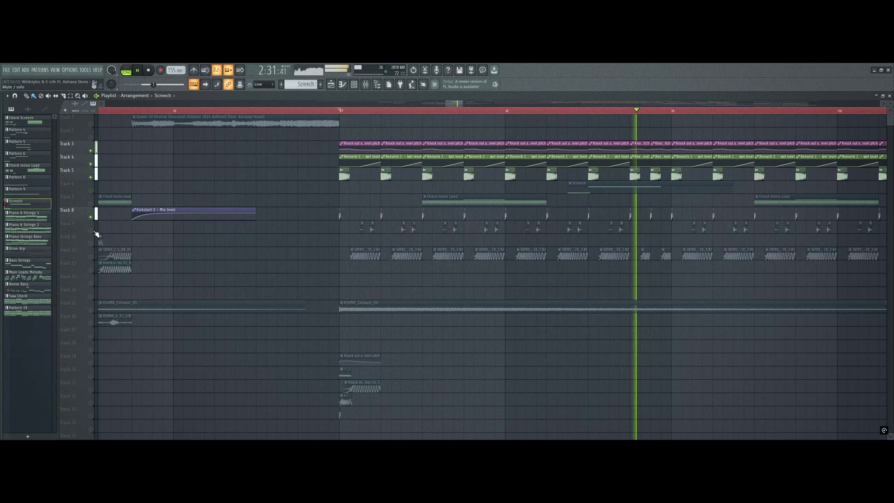
{"action": "left_click", "coordinate": [91, 230]}
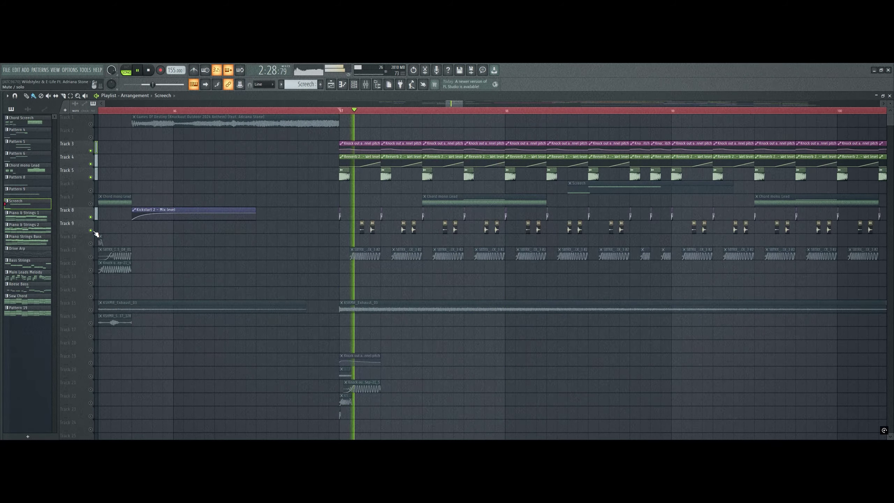
- Open the settings of track 9's KSHMR_Percussion_Flam_05_C sample, stop playback, and close them
{"action": "double_click", "coordinate": [374, 222]}
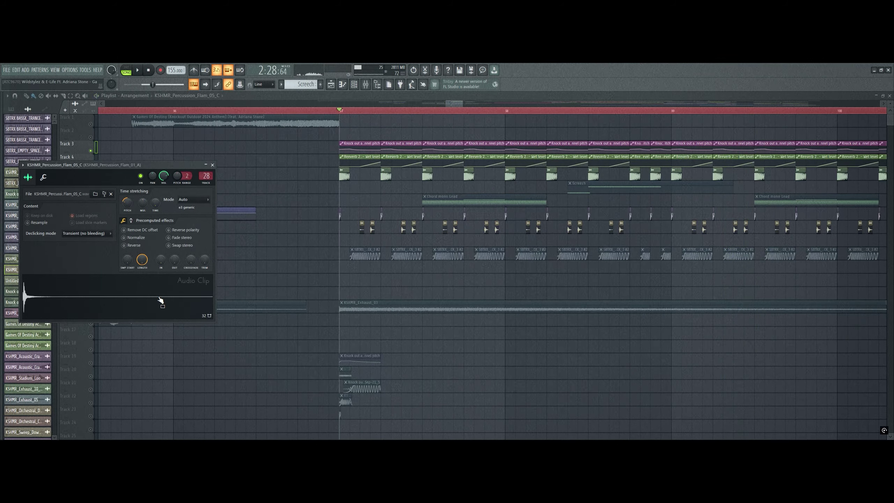
{"action": "key", "text": "space"}
{"action": "right_click", "coordinate": [314, 260]}
- Add track 11 to the soloed layers and play the combination from bar 97
{"action": "left_click", "coordinate": [92, 257]}
{"action": "key", "text": "space"}
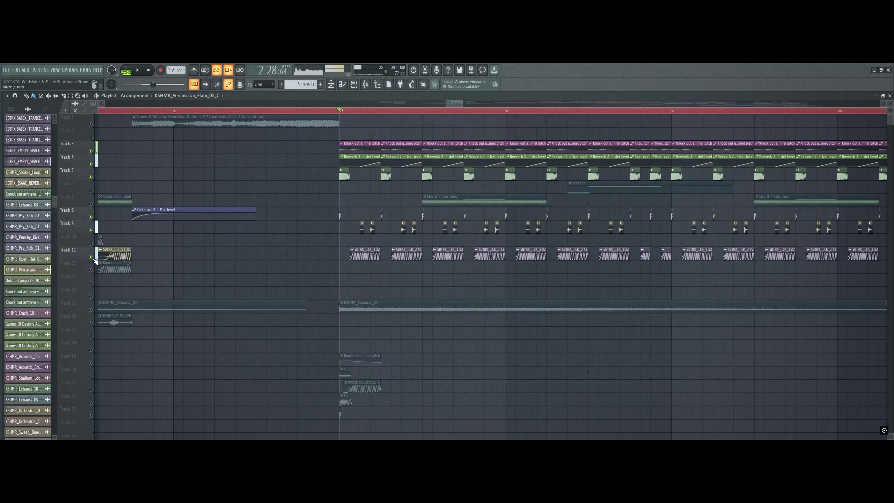
{"action": "key", "text": "space"}
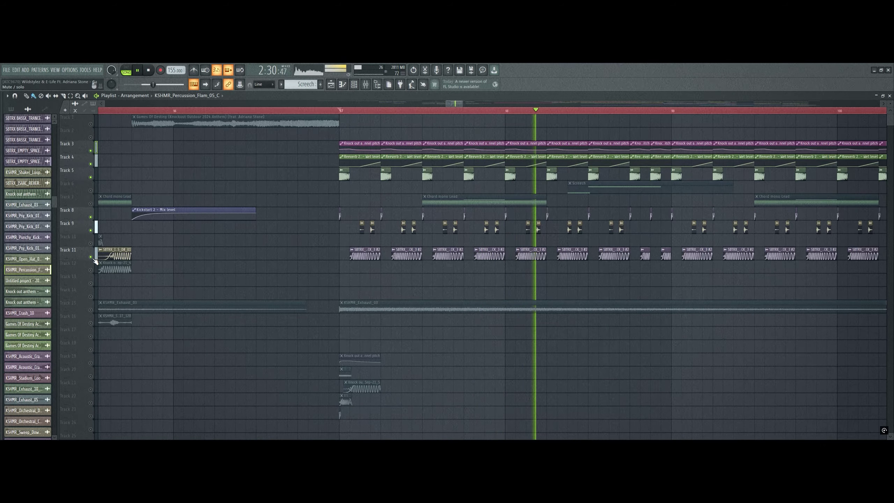
- Clear the solo on all tracks and play the full drop from bar 97
{"action": "right_click", "coordinate": [91, 191]}
{"action": "right_click", "coordinate": [92, 191]}
{"action": "key", "text": "space"}
{"action": "key", "text": "space"}
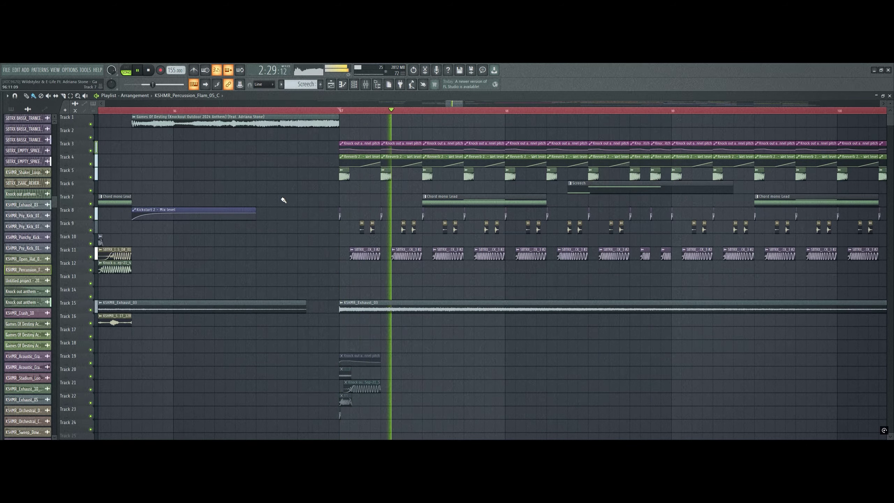
{"action": "scroll", "coordinate": [294, 110], "scroll_direction": "down", "scroll_amount": 5}
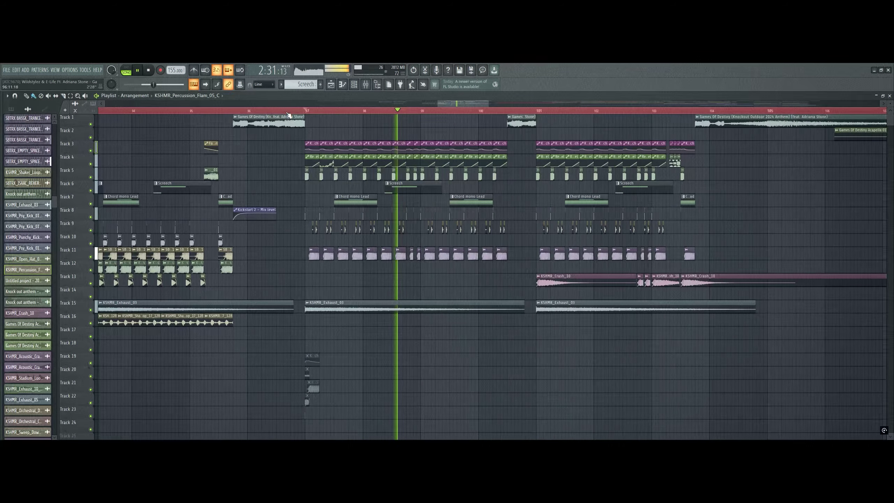
{"action": "scroll", "coordinate": [292, 105], "scroll_direction": "right", "scroll_amount": 3}
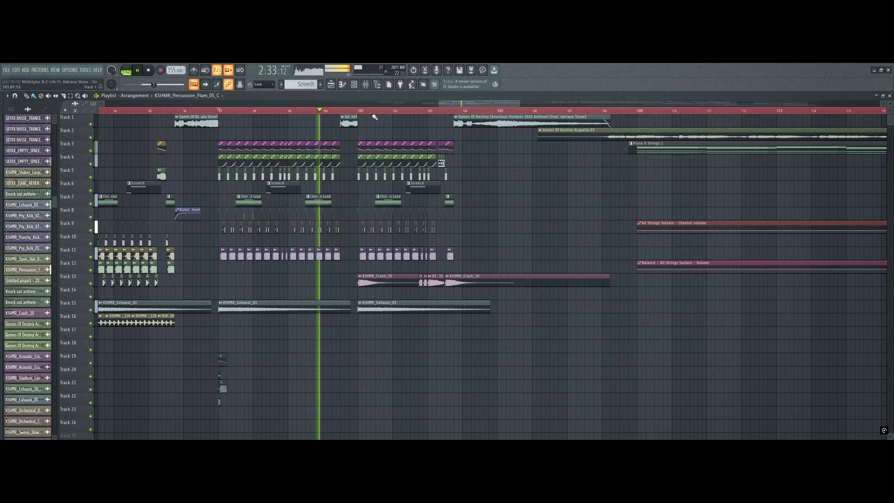
- Open track 5's Knock out anthem sample and inspect its mixer effects: iZotope Trash 2, FabFilter Pro-Q 3, Fruity Reeverb 2, OTT and GClip
{"action": "scroll", "coordinate": [373, 117], "scroll_direction": "up", "scroll_amount": 4}
{"action": "double_click", "coordinate": [352, 171]}
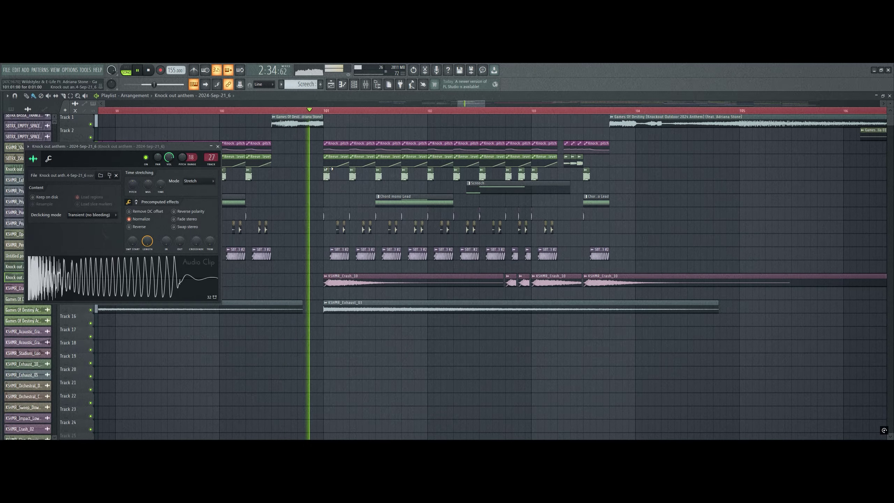
{"action": "double_click", "coordinate": [211, 157]}
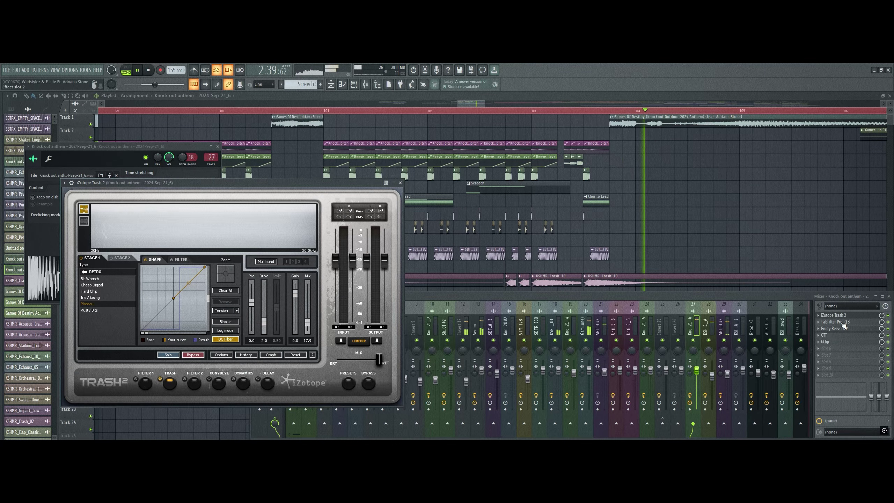
{"action": "left_click", "coordinate": [844, 323]}
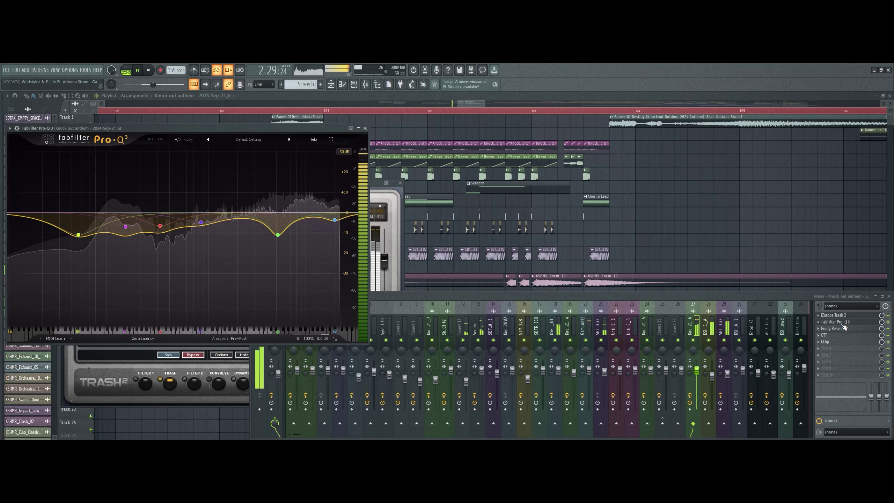
{"action": "left_click", "coordinate": [844, 328]}
{"action": "left_click", "coordinate": [841, 335]}
{"action": "left_click", "coordinate": [840, 341]}
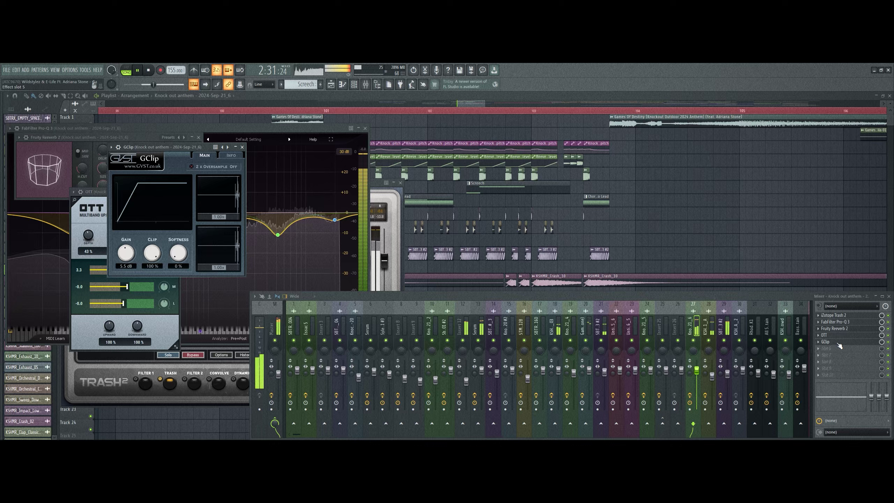
- Close the five effect windows and select the SBTRX_EMPTY_SPACE_KICK_3 #2 mixer track
{"action": "left_click", "coordinate": [839, 342]}
{"action": "left_click", "coordinate": [840, 335]}
{"action": "left_click", "coordinate": [842, 329]}
{"action": "left_click", "coordinate": [843, 322]}
{"action": "left_click", "coordinate": [844, 315]}
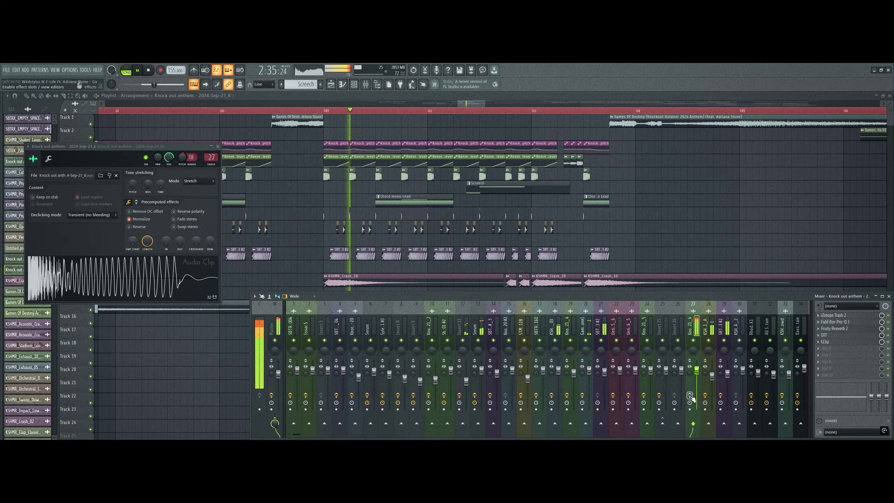
{"action": "left_click", "coordinate": [713, 339]}
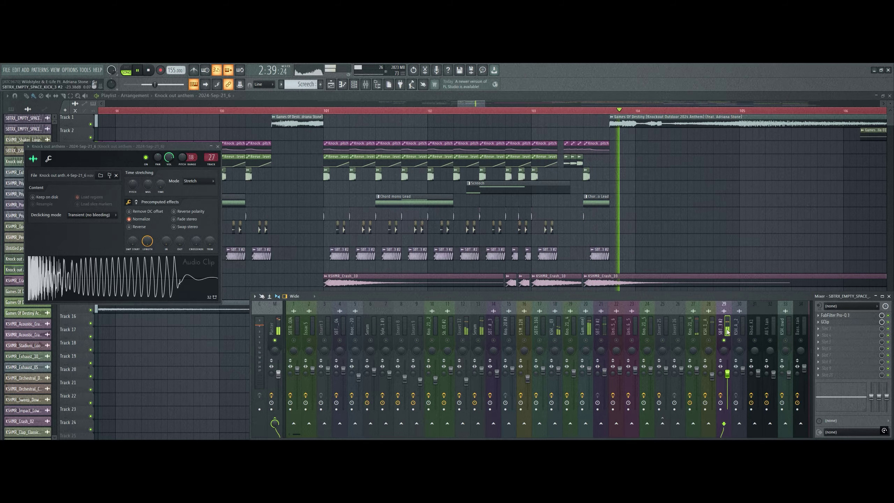
- Inspect the FabFilter Pro-Q 3 and GClip effects on the selected kick mixer track, closing both and the remaining windows
{"action": "left_click", "coordinate": [847, 317]}
{"action": "key", "text": "space"}
{"action": "left_click", "coordinate": [844, 323]}
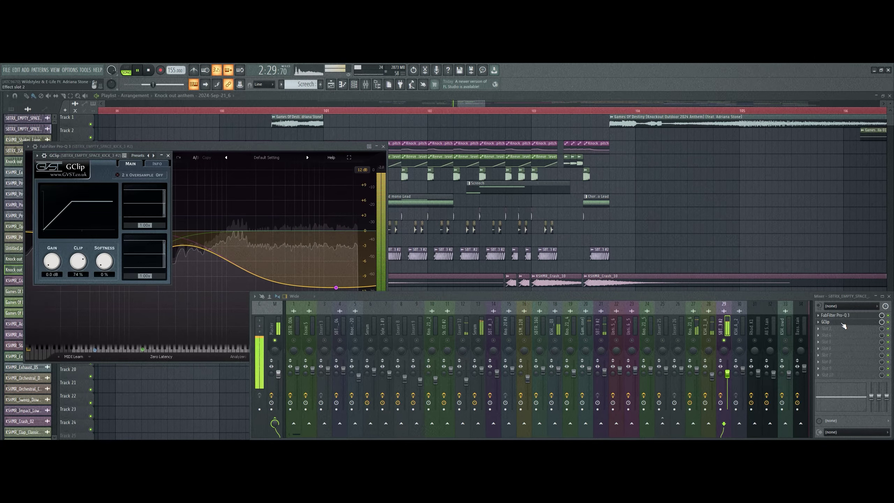
{"action": "left_click", "coordinate": [843, 324]}
{"action": "left_click", "coordinate": [843, 317]}
{"action": "right_click", "coordinate": [724, 340]}
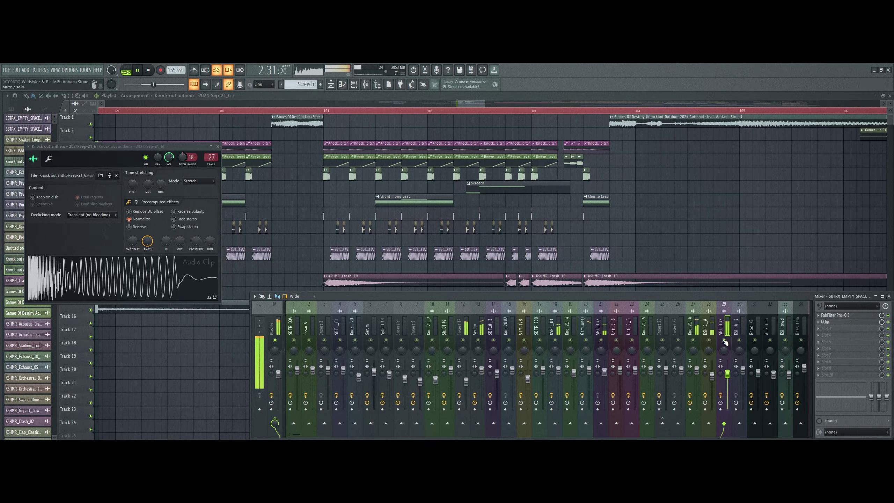
{"action": "right_click", "coordinate": [662, 226]}
- Play the arrangement from just before bar 109, where the Piano & Strings break starts
{"action": "scroll", "coordinate": [322, 114], "scroll_direction": "down", "scroll_amount": 6}
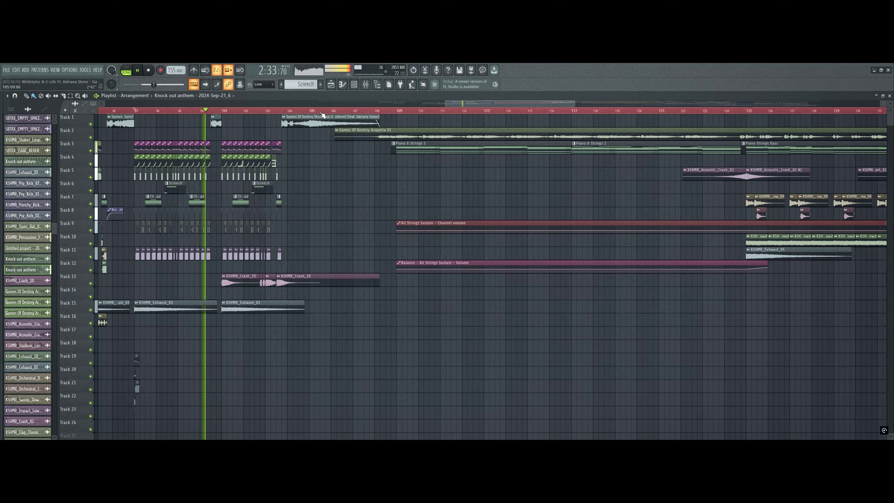
{"action": "key", "text": "space"}
{"action": "scroll", "coordinate": [391, 114], "scroll_direction": "down", "scroll_amount": 4}
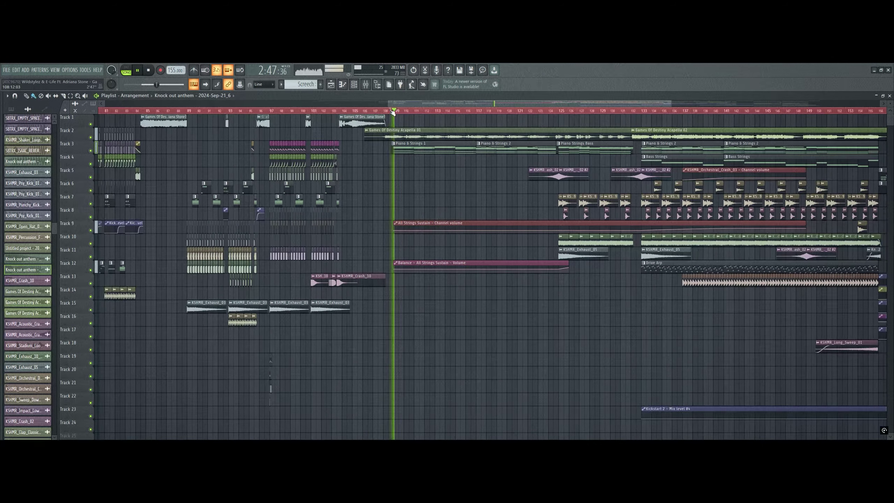
{"action": "scroll", "coordinate": [439, 114], "scroll_direction": "up", "scroll_amount": 5}
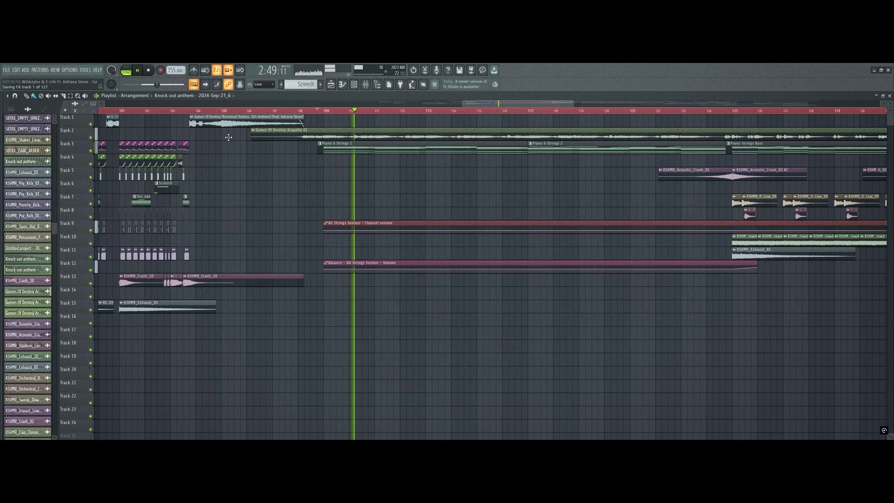
- Solo track 2 and locate the Games Of Destiny Acapella 01 clip's channel in the channel rack
{"action": "right_click", "coordinate": [91, 137]}
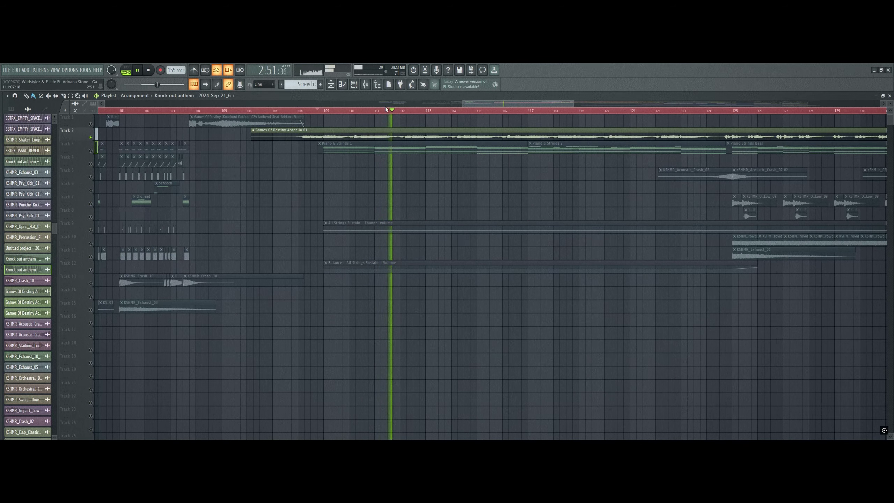
{"action": "scroll", "coordinate": [386, 107], "scroll_direction": "right", "scroll_amount": 3}
{"action": "left_click", "coordinate": [354, 87]}
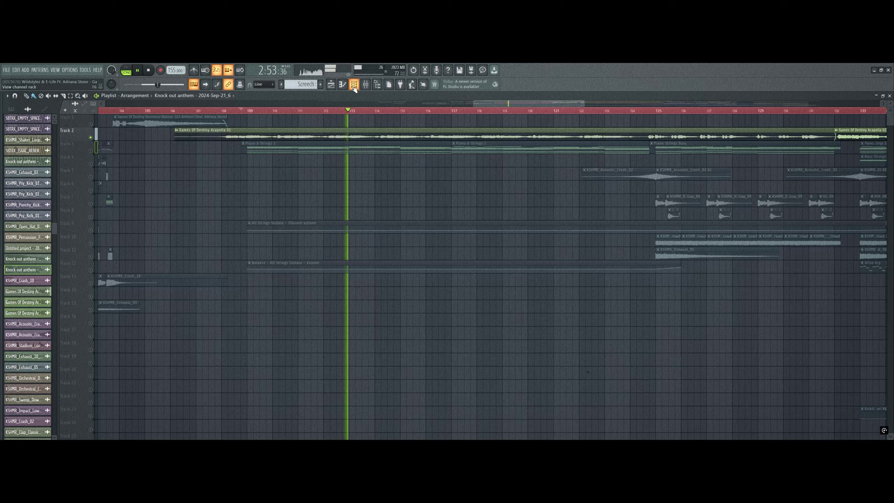
{"action": "scroll", "coordinate": [505, 309], "scroll_direction": "down", "scroll_amount": 5}
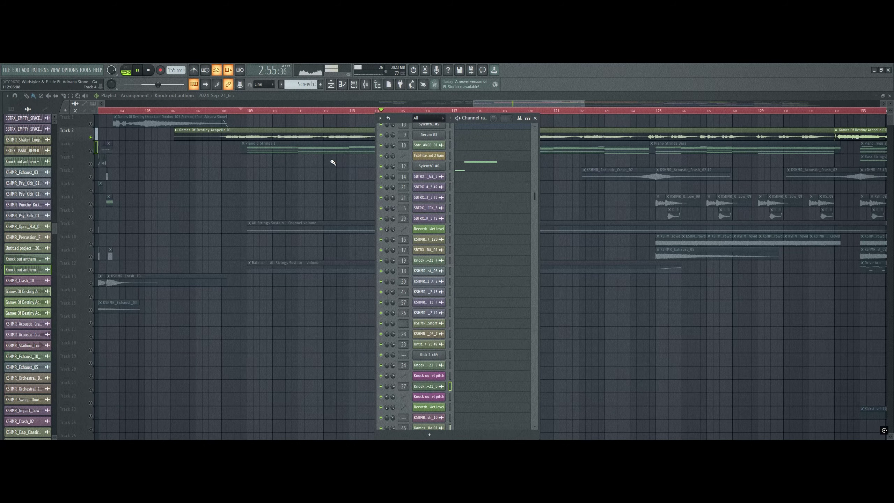
{"action": "left_click", "coordinate": [329, 139]}
{"action": "left_click", "coordinate": [354, 85]}
{"action": "scroll", "coordinate": [494, 307], "scroll_direction": "down", "scroll_amount": 3}
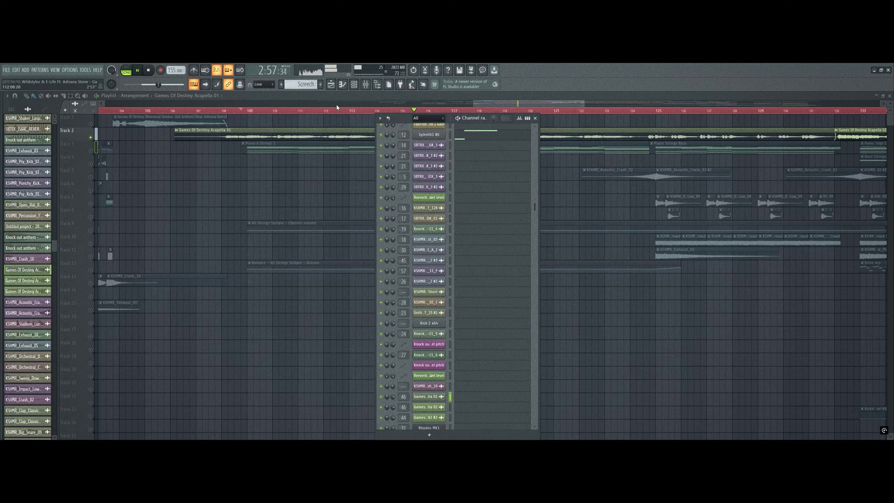
- Check the Games Of Destiny Acapella mixer track for effects, close the mixer and stop playback
{"action": "left_click", "coordinate": [367, 85]}
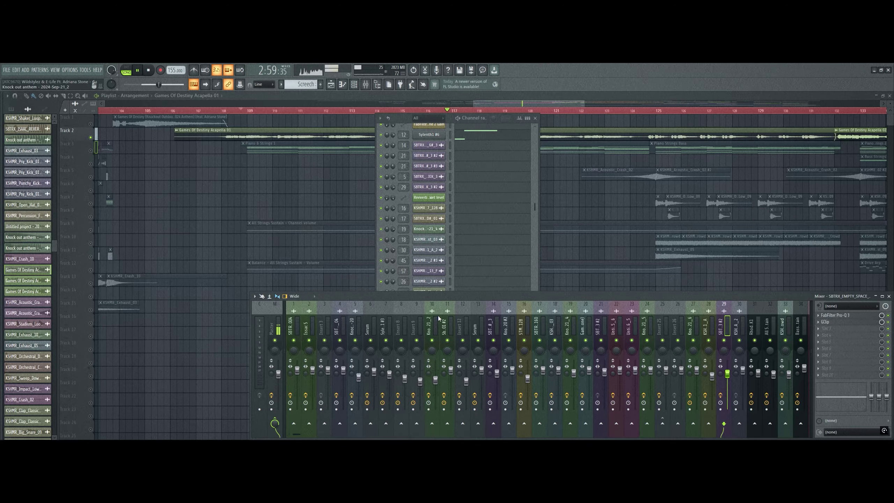
{"action": "scroll", "coordinate": [440, 312], "scroll_direction": "down", "scroll_amount": 3}
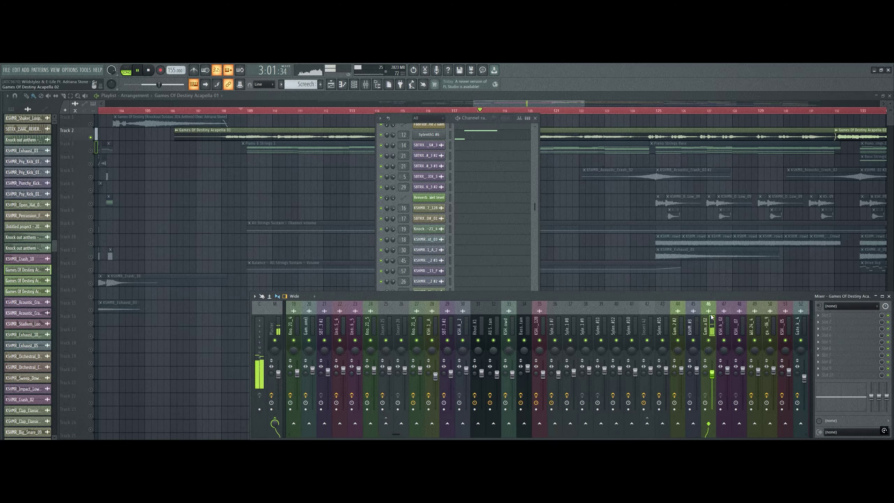
{"action": "key", "text": "F12"}
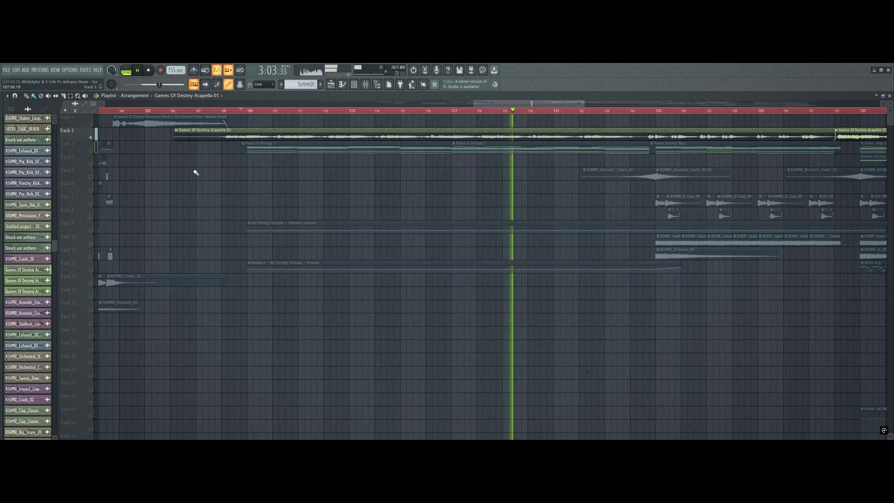
{"action": "key", "text": "space"}
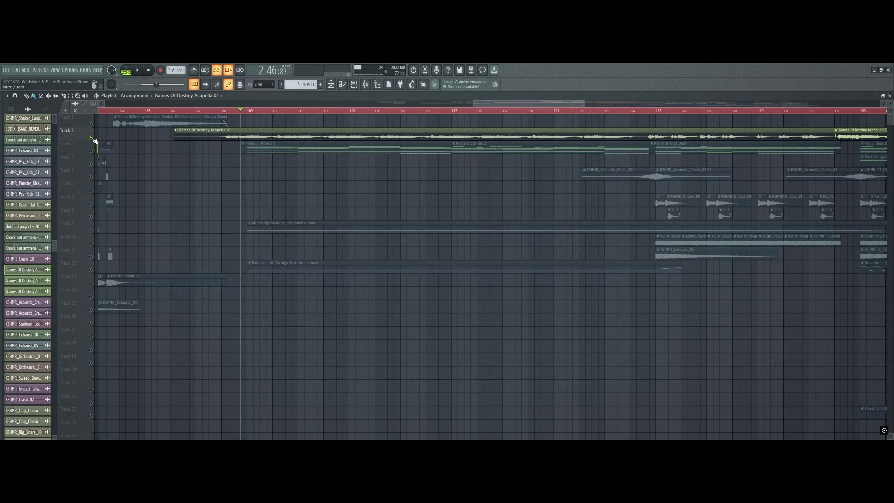
- Clear the solo on track 2, mute that track and play the break from just before bar 109
{"action": "right_click", "coordinate": [92, 138]}
{"action": "left_click", "coordinate": [91, 138]}
{"action": "key", "text": "space"}
- Select the Piano & Strings 1 pattern and inspect its Rhodes MK1 preset in FLEX, closing the plugin window
{"action": "left_click", "coordinate": [354, 85]}
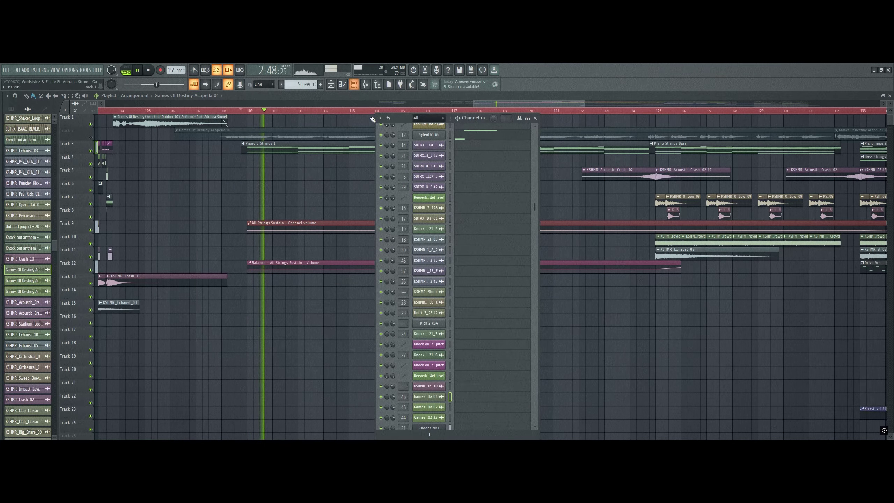
{"action": "left_click", "coordinate": [339, 143]}
{"action": "left_click", "coordinate": [354, 85]}
{"action": "scroll", "coordinate": [496, 271], "scroll_direction": "down", "scroll_amount": 4}
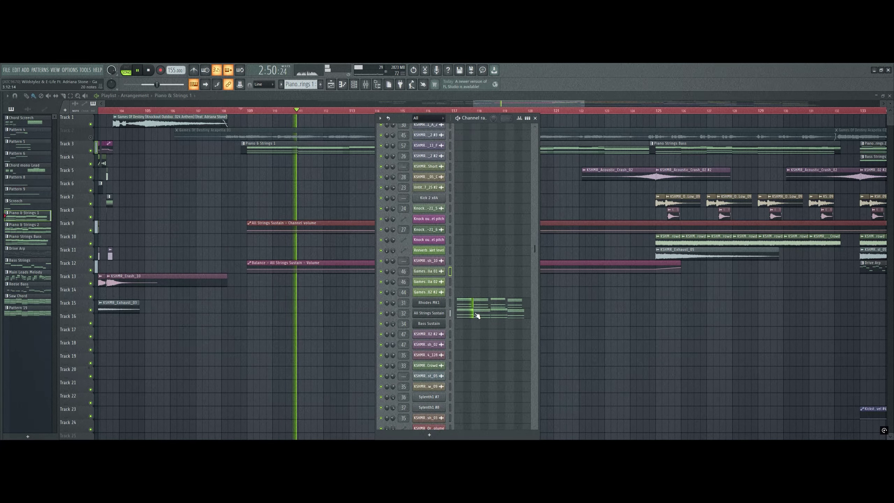
{"action": "left_click", "coordinate": [429, 303]}
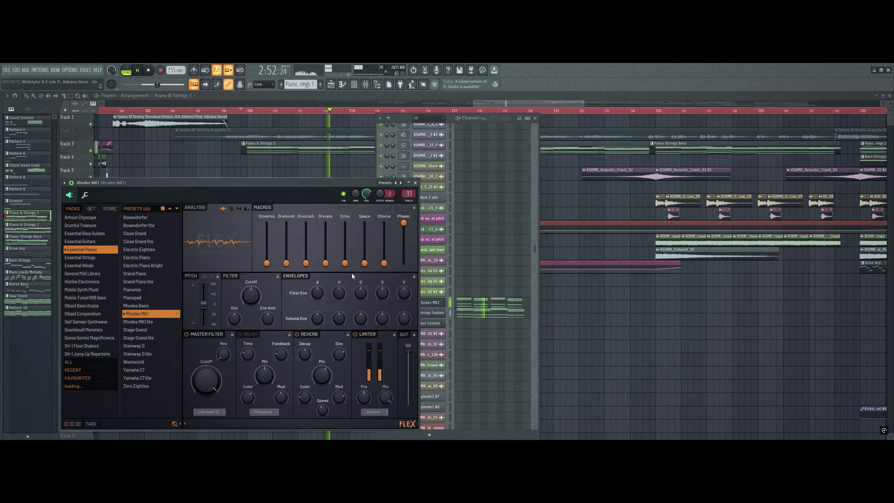
{"action": "left_click_drag", "start_coordinate": [285, 182], "coordinate": [304, 161]}
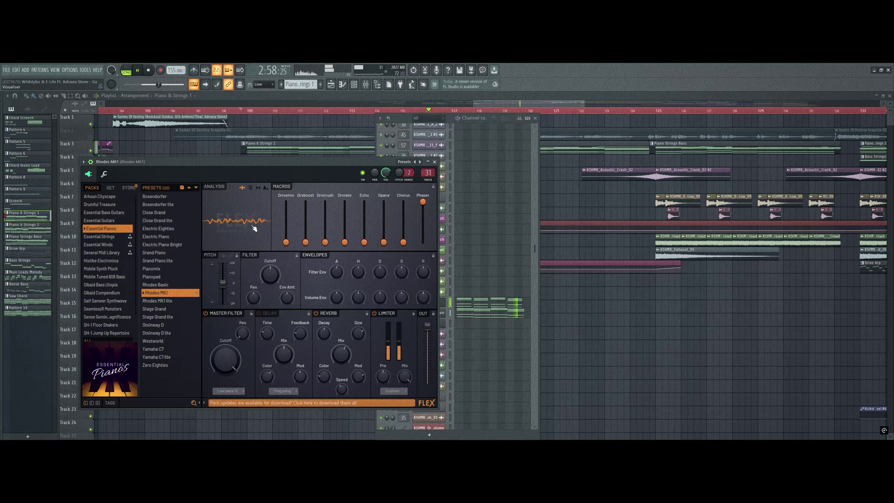
{"action": "left_click_drag", "start_coordinate": [400, 162], "coordinate": [719, 144]}
{"action": "left_click", "coordinate": [754, 143]}
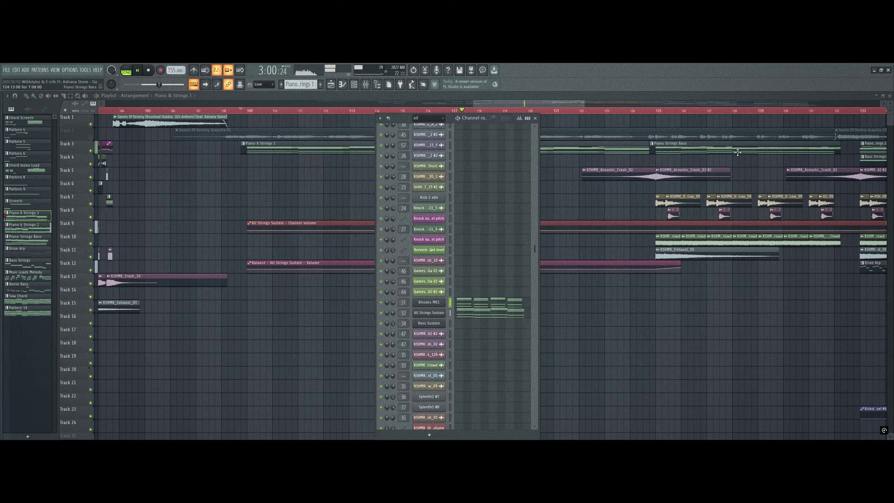
- View the Rhodes MK1 notes of the Piano & Strings 1 pattern in the piano roll
{"action": "left_click", "coordinate": [471, 303]}
{"action": "scroll", "coordinate": [447, 250], "scroll_direction": "up", "scroll_amount": 3}
{"action": "scroll", "coordinate": [430, 204], "scroll_direction": "down", "scroll_amount": 4}
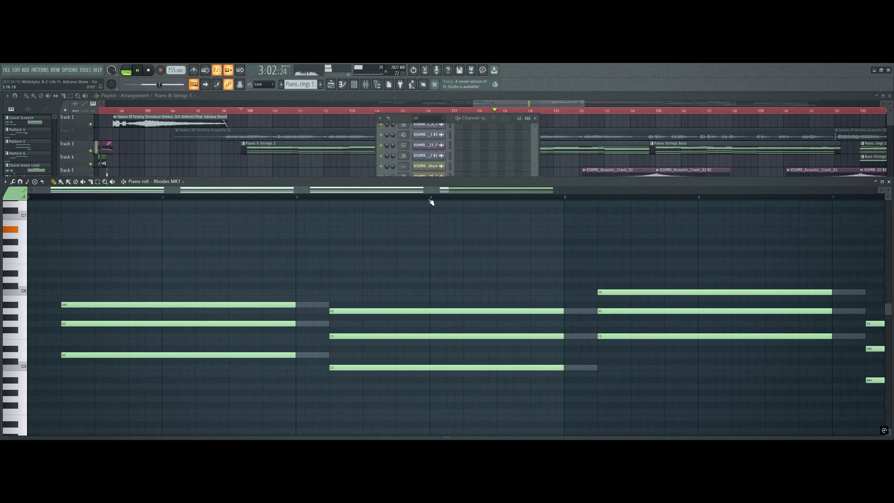
{"action": "scroll", "coordinate": [430, 200], "scroll_direction": "down", "scroll_amount": 3}
{"action": "left_click", "coordinate": [336, 171]}
- View the Rhodes MK1 notes of the Piano & Strings 2 pattern, close the piano roll and stop playback
{"action": "double_click", "coordinate": [489, 146]}
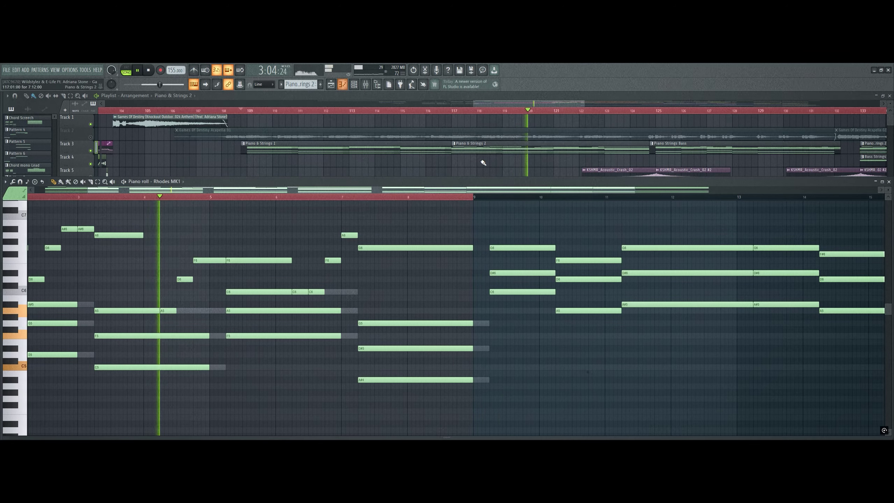
{"action": "scroll", "coordinate": [450, 199], "scroll_direction": "down", "scroll_amount": 3}
{"action": "scroll", "coordinate": [389, 256], "scroll_direction": "up", "scroll_amount": 1}
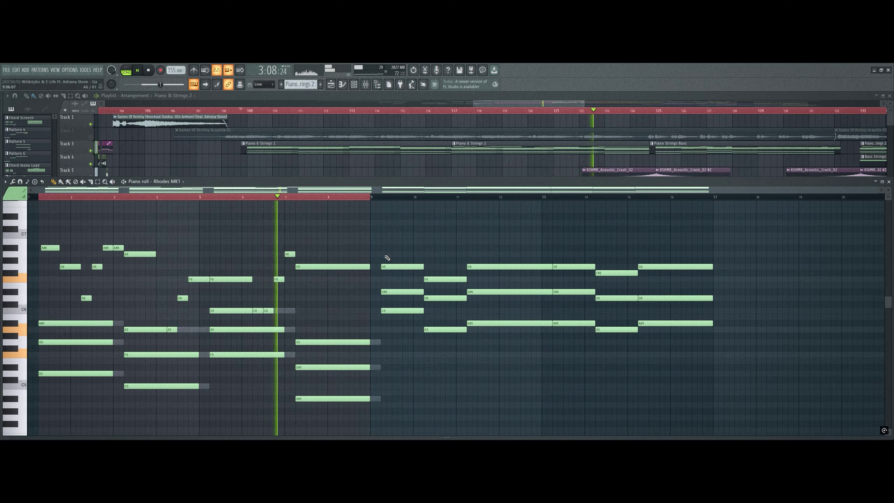
{"action": "key", "text": "F7"}
{"action": "key", "text": "space"}
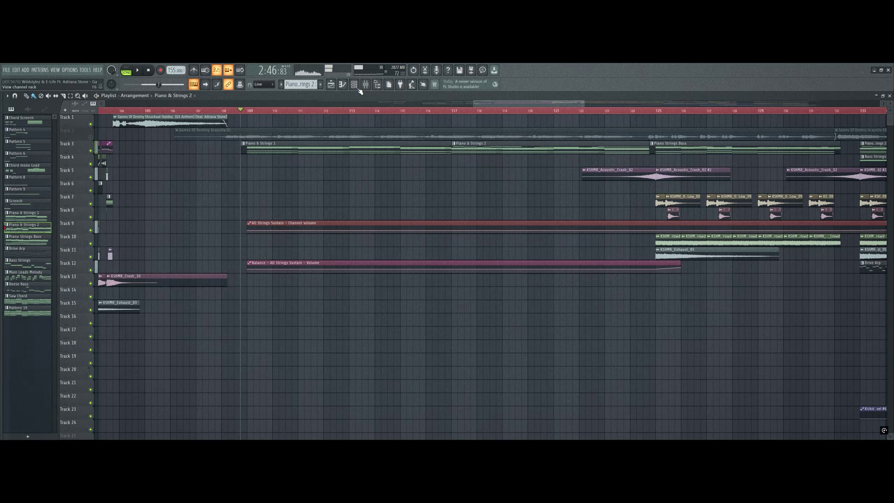
- Solo the All Strings Sustain channel and view its notes in the piano roll during playback
{"action": "key", "text": "F6"}
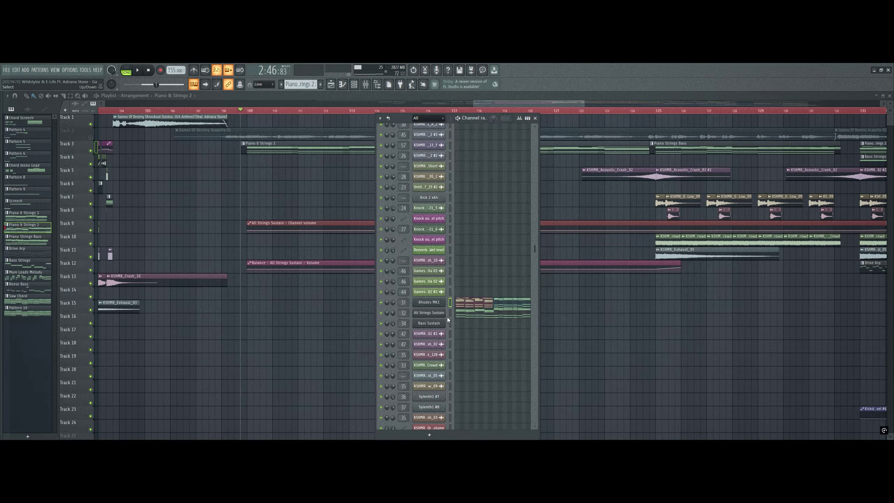
{"action": "right_click", "coordinate": [381, 312]}
{"action": "left_click", "coordinate": [391, 318]}
{"action": "left_click", "coordinate": [471, 315]}
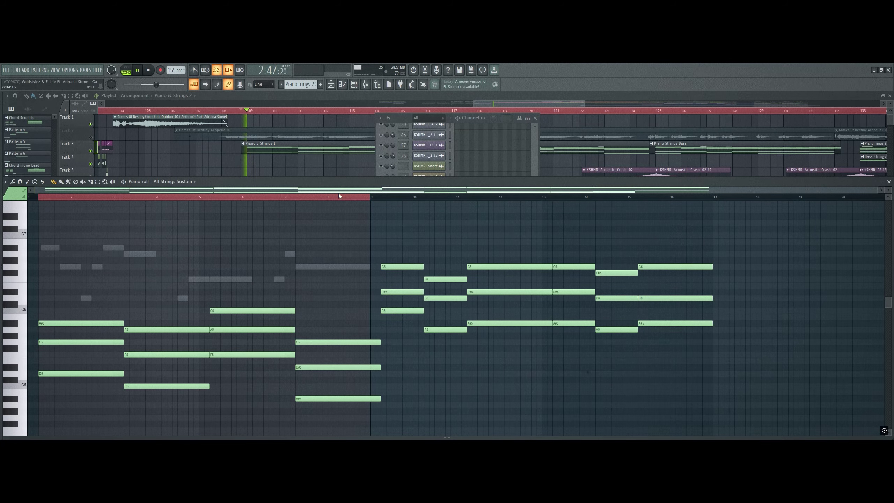
{"action": "scroll", "coordinate": [340, 195], "scroll_direction": "right", "scroll_amount": 3}
{"action": "scroll", "coordinate": [341, 200], "scroll_direction": "left", "scroll_amount": 3}
- Inspect the All Strings Sustain channel's Essential Strings preset in FLEX and close the plugin window
{"action": "left_click", "coordinate": [401, 117]}
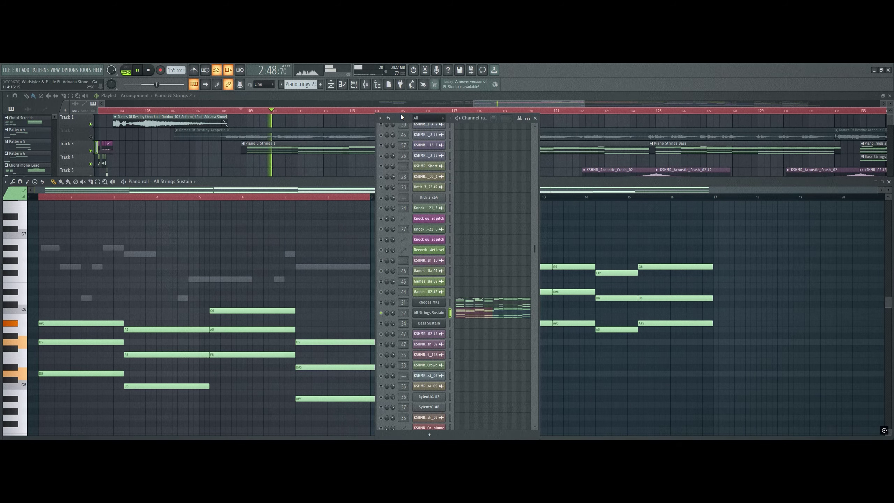
{"action": "left_click", "coordinate": [441, 315]}
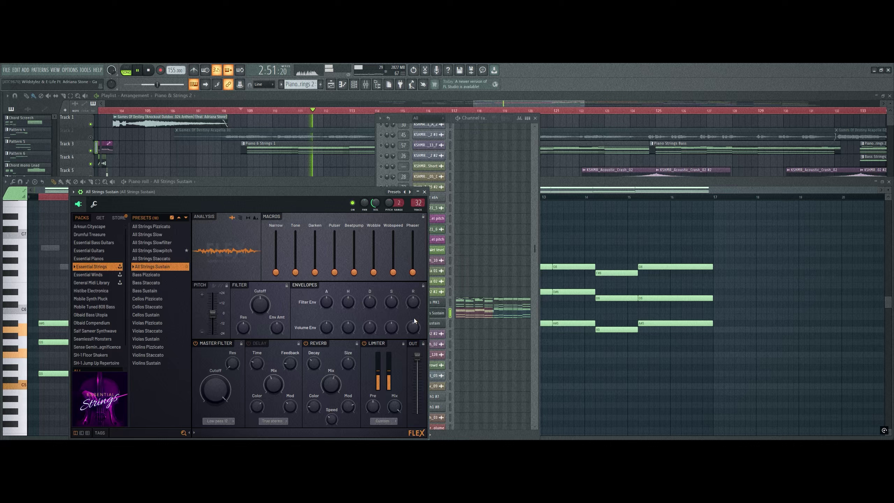
{"action": "left_click_drag", "start_coordinate": [204, 188], "coordinate": [213, 153]}
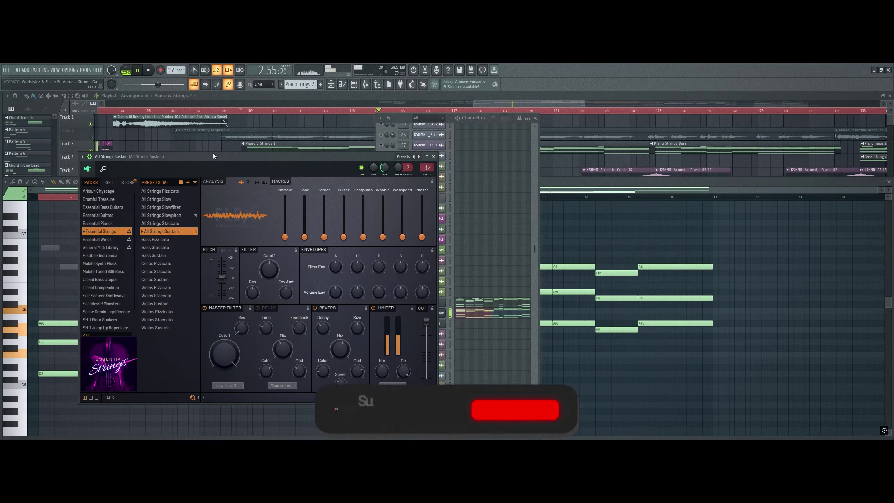
{"action": "left_click", "coordinate": [433, 156]}
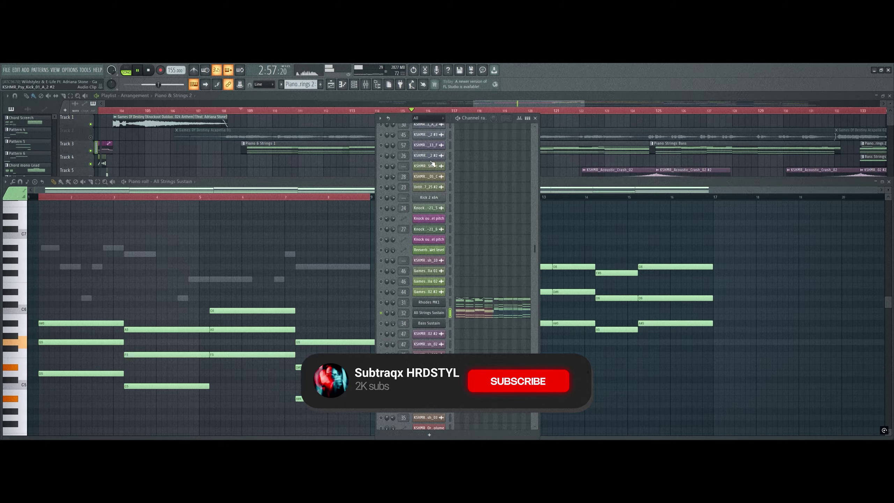
- Clear the solo on the All Strings Sustain channel and return to the full playlist view
{"action": "right_click", "coordinate": [382, 312]}
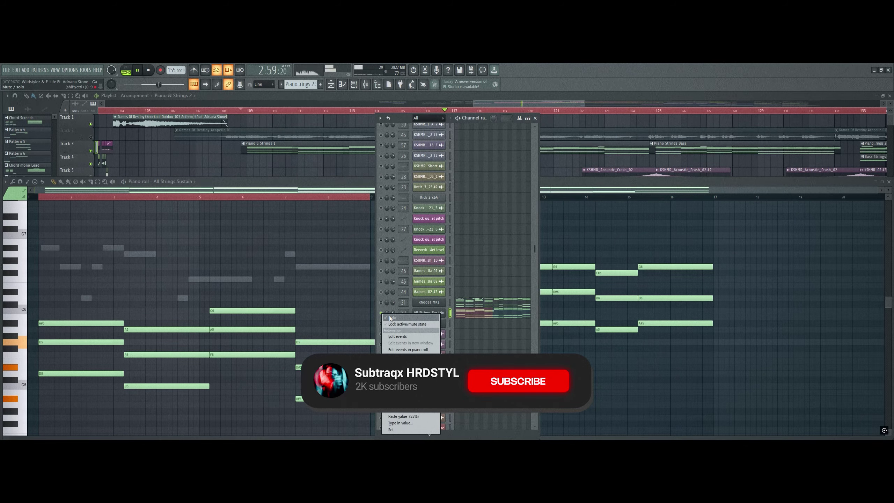
{"action": "left_click", "coordinate": [388, 317]}
{"action": "right_click", "coordinate": [339, 167]}
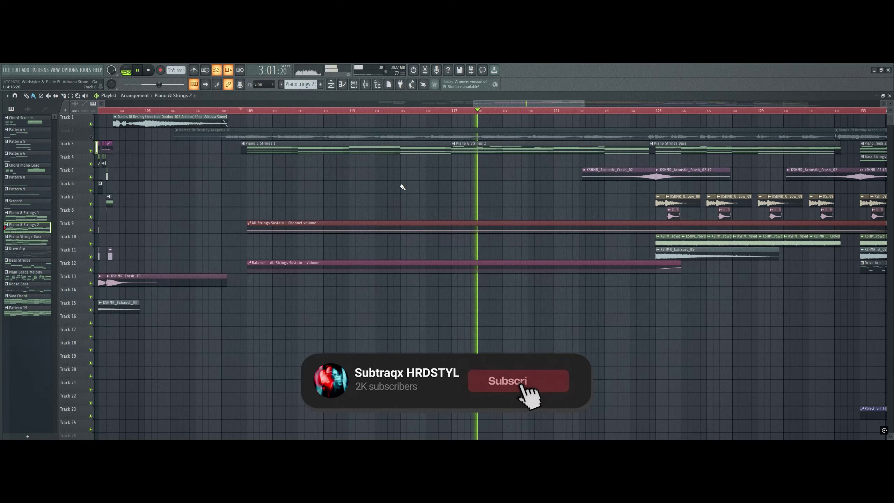
- Reopen the Piano & Strings 2 pattern's Rhodes MK1 notes in the piano roll and close it again
{"action": "double_click", "coordinate": [479, 148]}
{"action": "scroll", "coordinate": [456, 206], "scroll_direction": "left", "scroll_amount": 3}
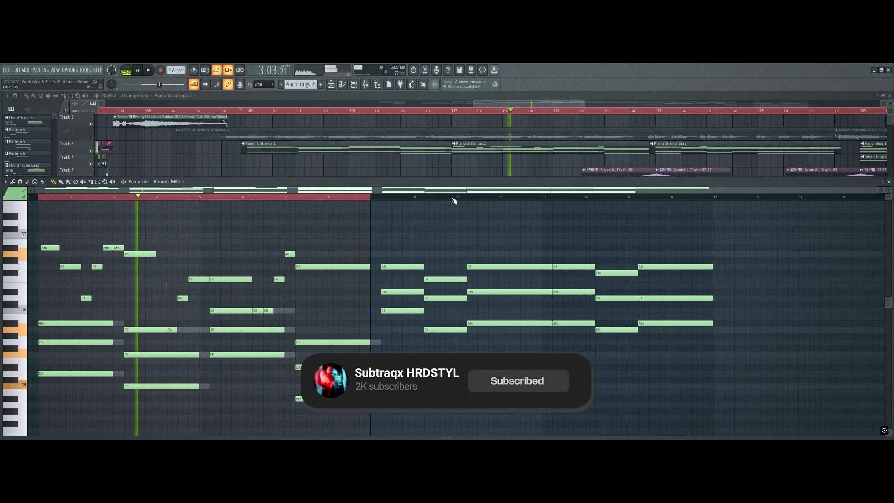
{"action": "key", "text": "Escape"}
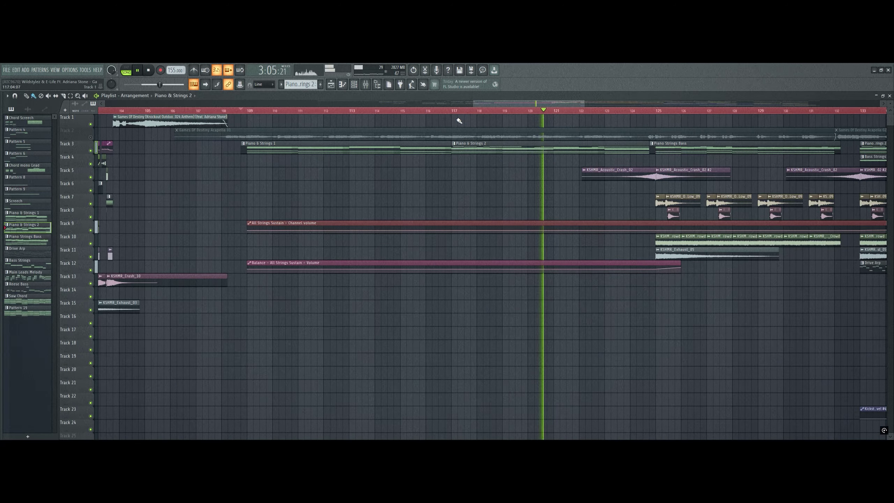
- Inspect the reversed KSHMR_Acoustic_Crash_02 sample on track 5 before bar 125 and close its window
{"action": "scroll", "coordinate": [457, 105], "scroll_direction": "right", "scroll_amount": 7}
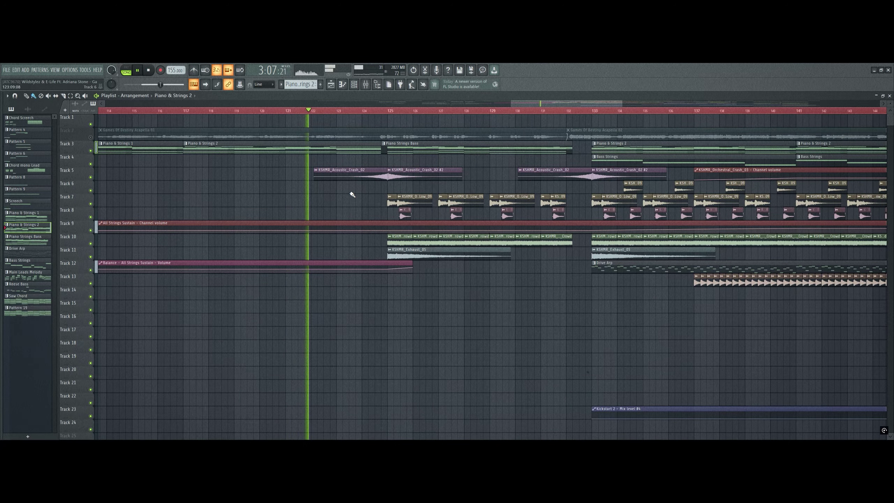
{"action": "double_click", "coordinate": [355, 173]}
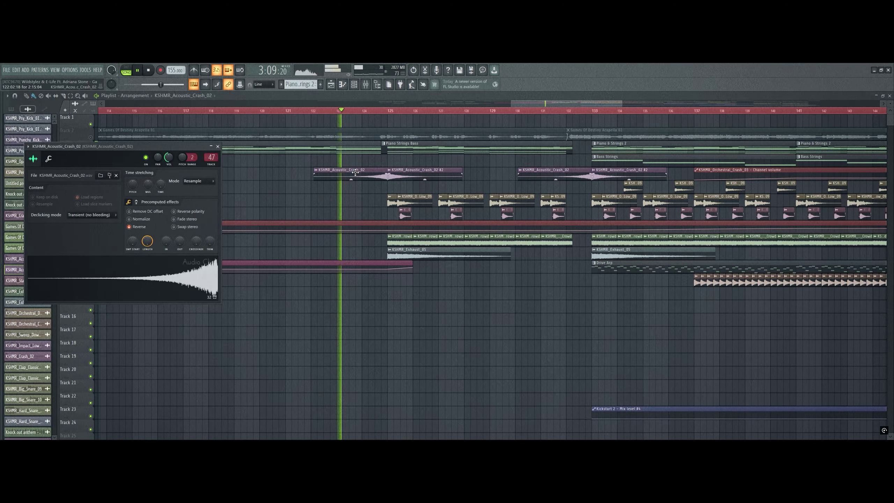
{"action": "left_click", "coordinate": [215, 146]}
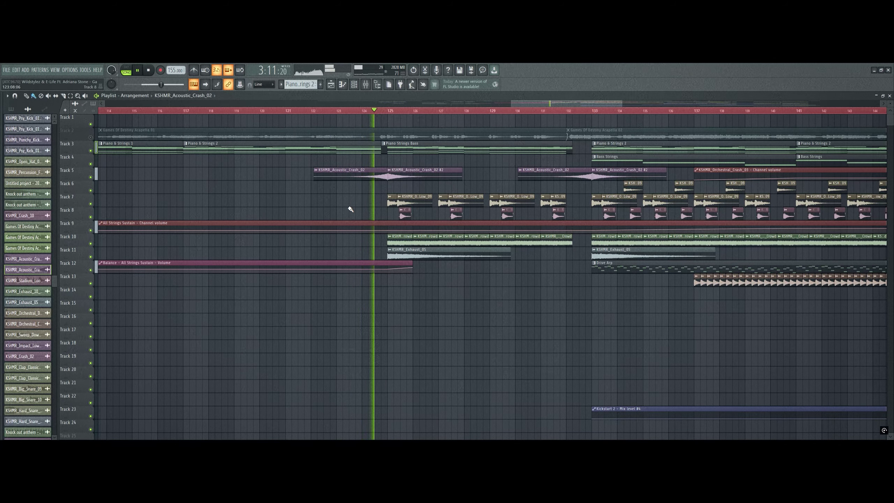
- Solo track 3, audition it from bar 125, and select the Piano Strings Bass pattern
{"action": "scroll", "coordinate": [475, 117], "scroll_direction": "up", "scroll_amount": 3}
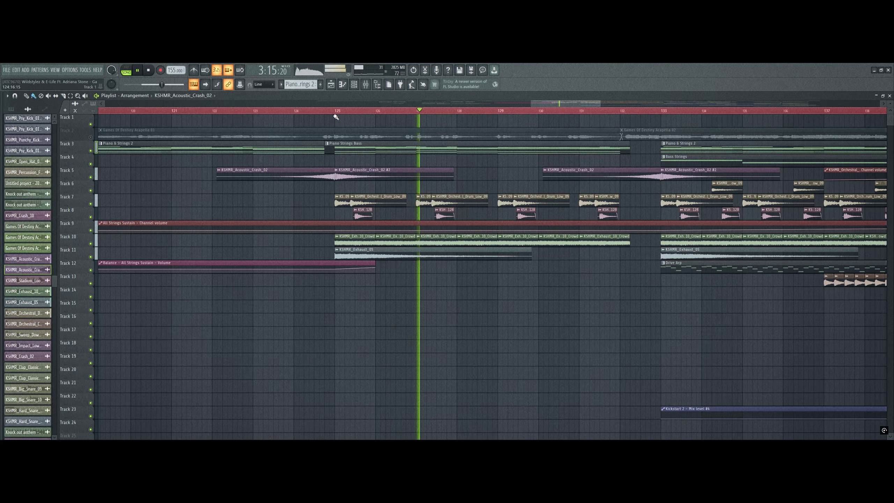
{"action": "key", "text": "space"}
{"action": "key", "text": "space"}
{"action": "right_click", "coordinate": [91, 151]}
{"action": "key", "text": "space"}
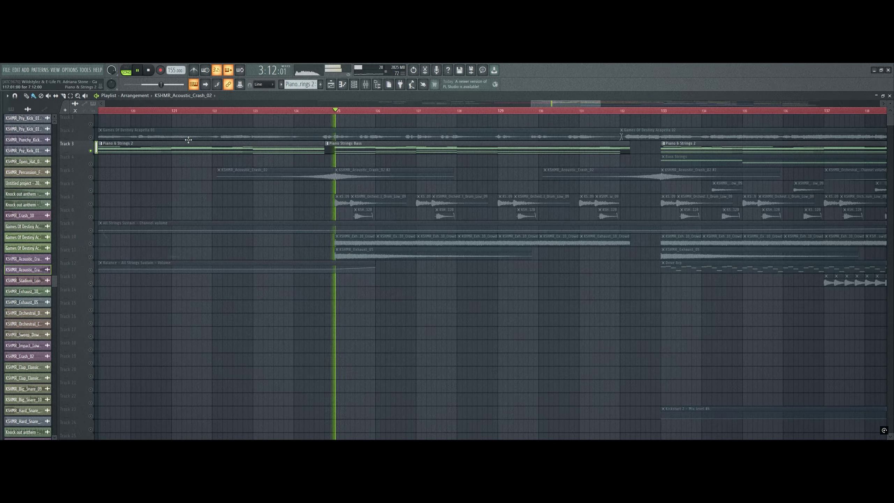
{"action": "left_click", "coordinate": [354, 85]}
{"action": "left_click", "coordinate": [358, 143]}
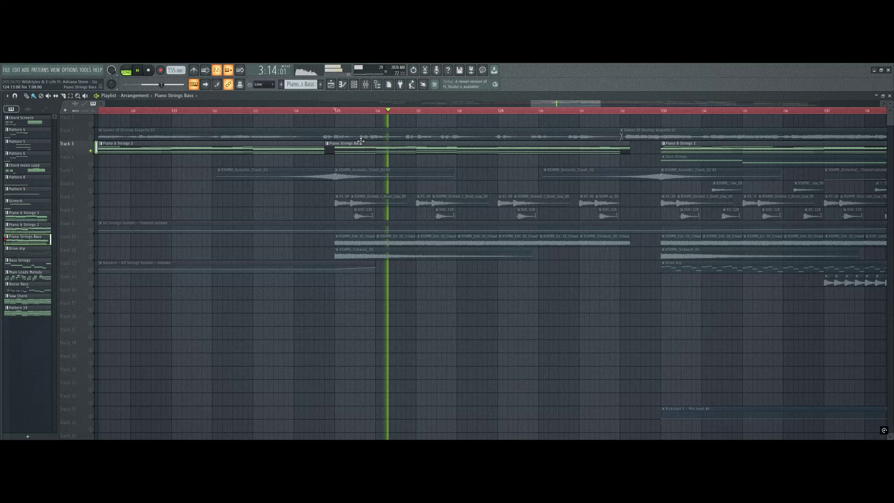
- Solo the Bass Sustain channel of the Piano Strings Bass pattern and examine its notes in the piano roll
{"action": "left_click", "coordinate": [354, 85]}
{"action": "right_click", "coordinate": [382, 324]}
{"action": "left_click", "coordinate": [389, 320]}
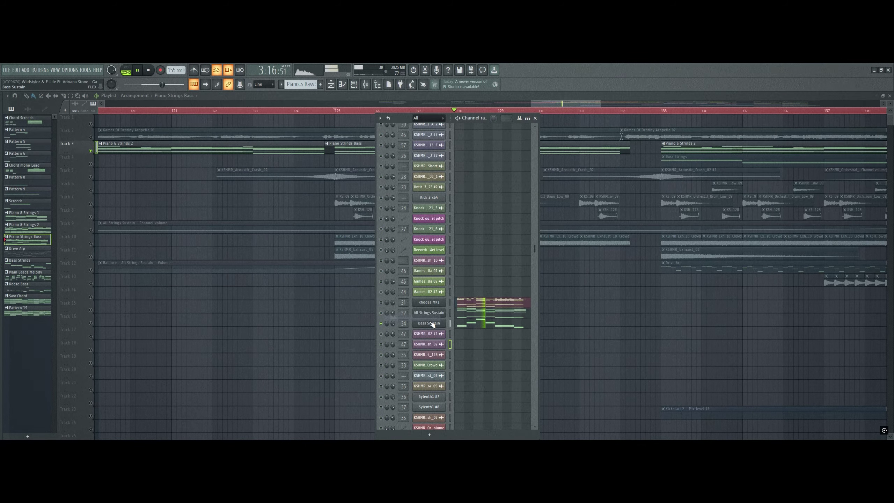
{"action": "left_click", "coordinate": [429, 323]}
{"action": "key", "text": "space"}
{"action": "key", "text": "space"}
{"action": "left_click", "coordinate": [476, 327]}
{"action": "scroll", "coordinate": [426, 196], "scroll_direction": "up", "scroll_amount": 2}
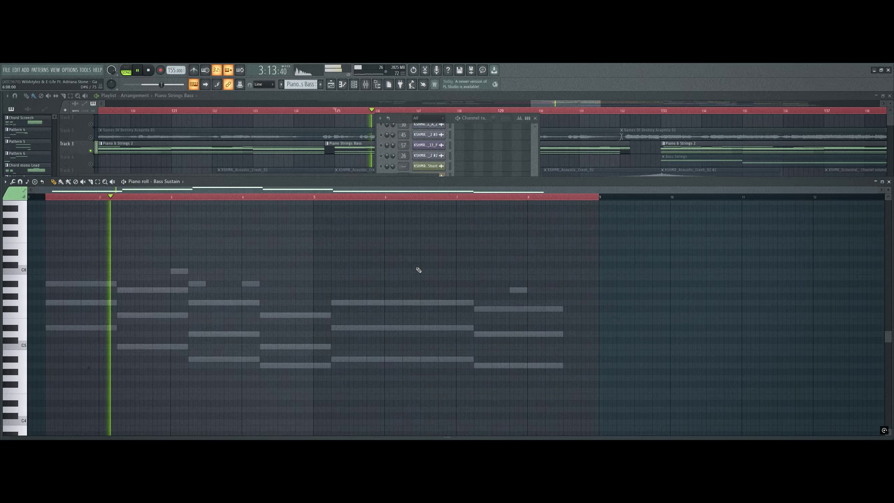
{"action": "scroll", "coordinate": [418, 270], "scroll_direction": "down", "scroll_amount": 6}
{"action": "scroll", "coordinate": [418, 269], "scroll_direction": "down", "scroll_amount": 1}
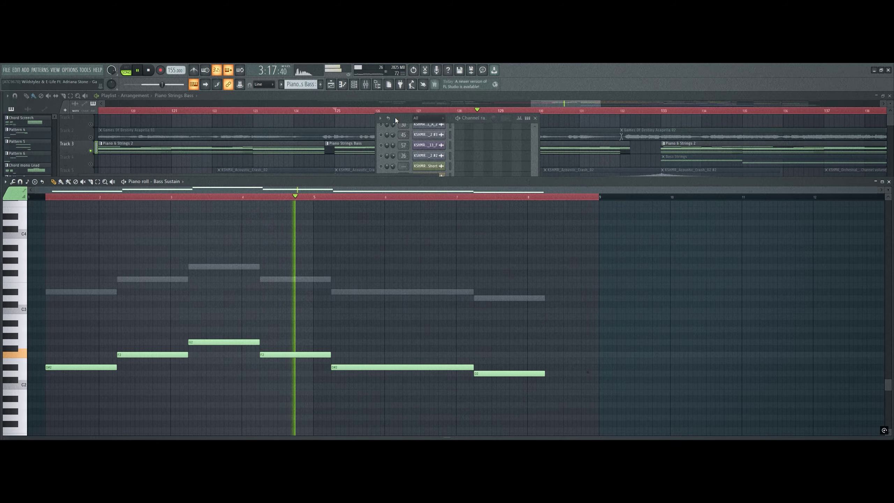
- Clear the solo on the Bass Sustain channel, close the piano roll and channel rack, and unsolo track 3
{"action": "left_click", "coordinate": [402, 124]}
{"action": "right_click", "coordinate": [383, 323]}
{"action": "left_click", "coordinate": [391, 318]}
{"action": "left_click", "coordinate": [343, 317]}
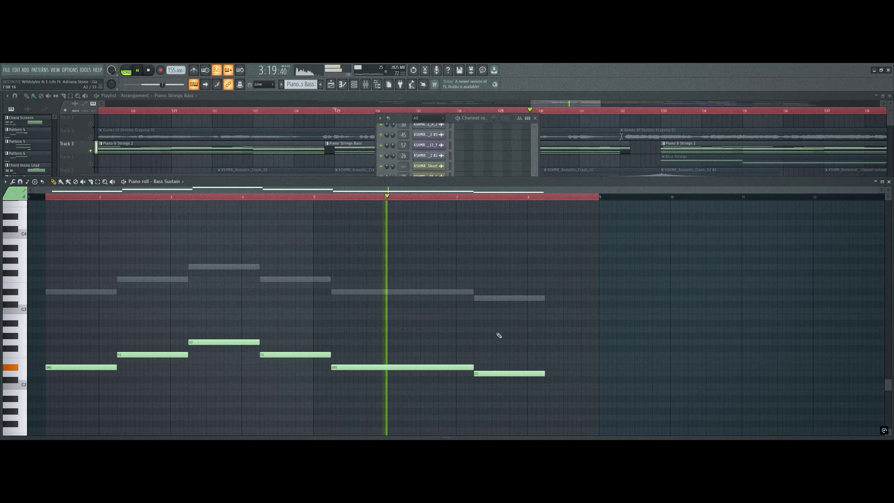
{"action": "left_click", "coordinate": [368, 166]}
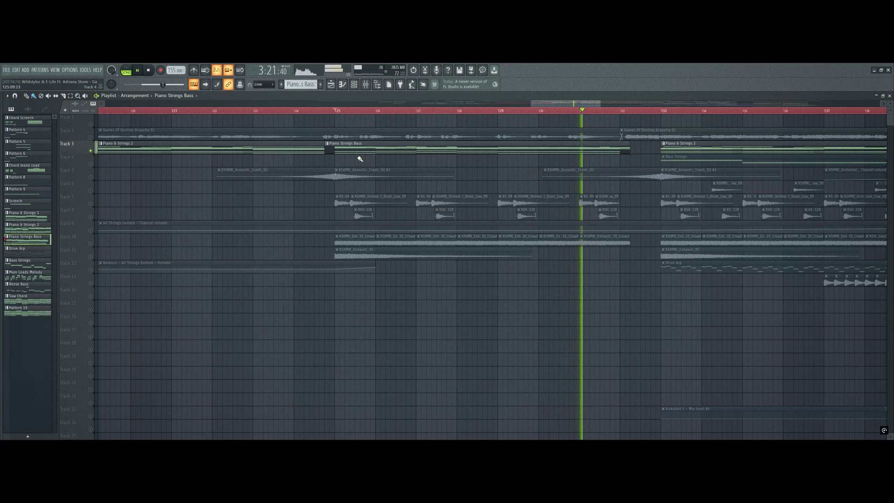
{"action": "right_click", "coordinate": [91, 151]}
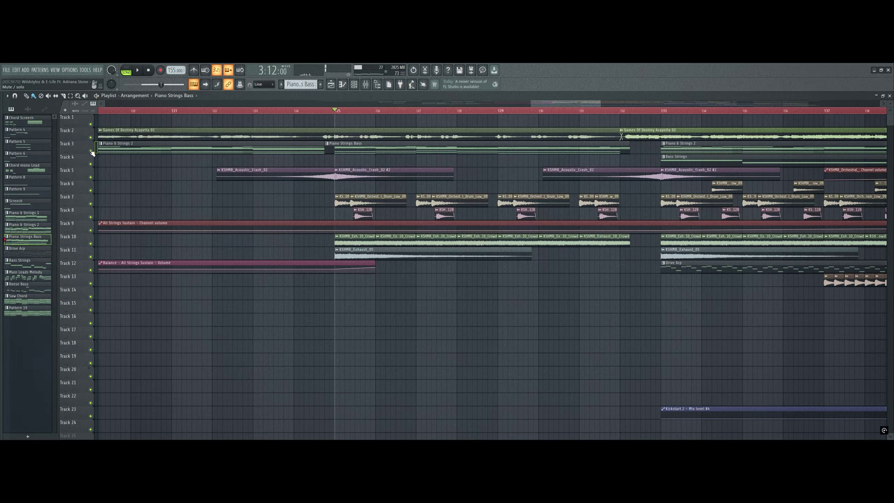
- Mute tracks 2 and 3, play from bar 125, and inspect the KSHMR_Orchestral_Drum_Low_09 sample on track 7
{"action": "left_click", "coordinate": [91, 137]}
{"action": "left_click", "coordinate": [91, 151]}
{"action": "key", "text": "space"}
{"action": "double_click", "coordinate": [369, 202]}
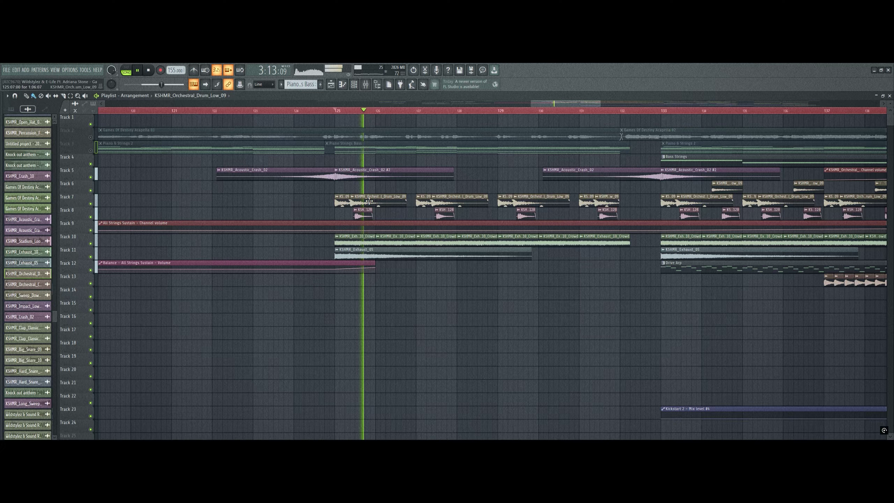
{"action": "key", "text": "space"}
{"action": "key", "text": "Escape"}
- Inspect the KSHMR_Stadium_Loop_04_128 sample on track 8 and close its window
{"action": "double_click", "coordinate": [366, 213]}
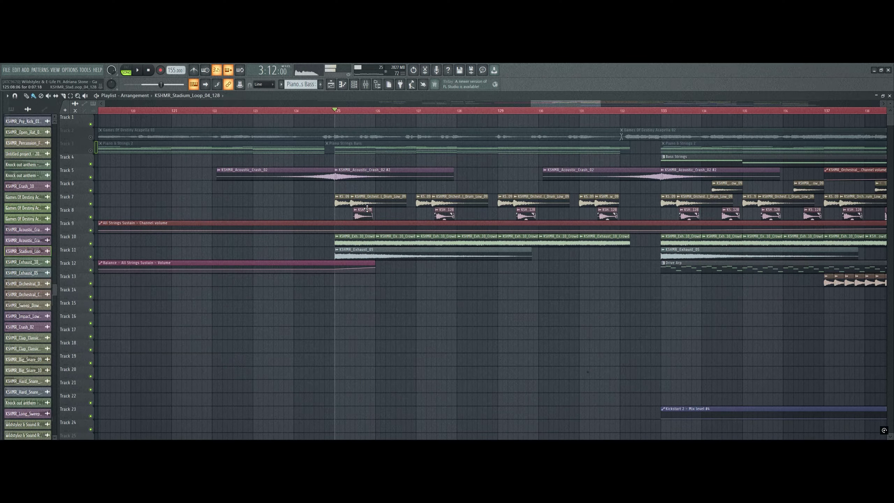
{"action": "key", "text": "space"}
{"action": "key", "text": "Escape"}
{"action": "key", "text": "space"}
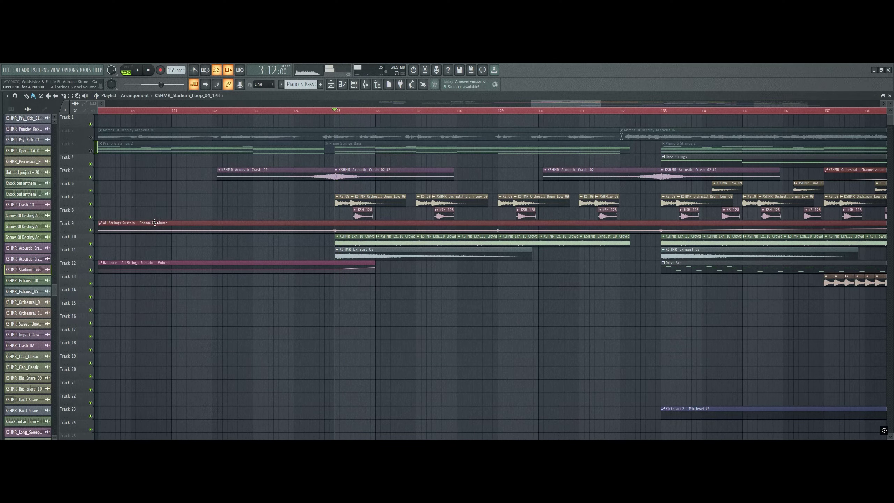
- Audition the stadium loop on track 8 by itself, followed by the crowd loops on track 10 around bar 127
{"action": "right_click", "coordinate": [90, 217]}
{"action": "key", "text": "space"}
{"action": "left_click", "coordinate": [427, 112]}
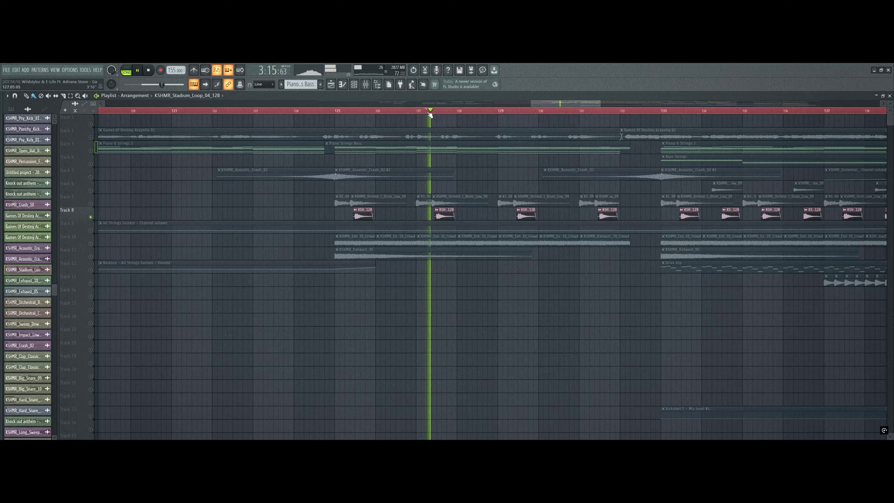
{"action": "key", "text": "space"}
{"action": "right_click", "coordinate": [91, 244]}
{"action": "key", "text": "space"}
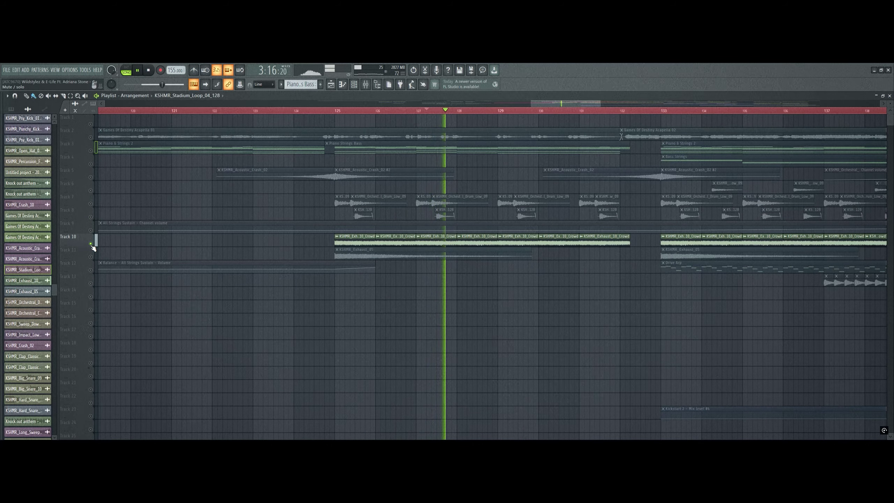
- Unmute all tracks and play the full mix from bar 125 through the section starting at bar 133
{"action": "right_click", "coordinate": [91, 257]}
{"action": "right_click", "coordinate": [91, 257]}
{"action": "key", "text": "space"}
{"action": "key", "text": "space"}
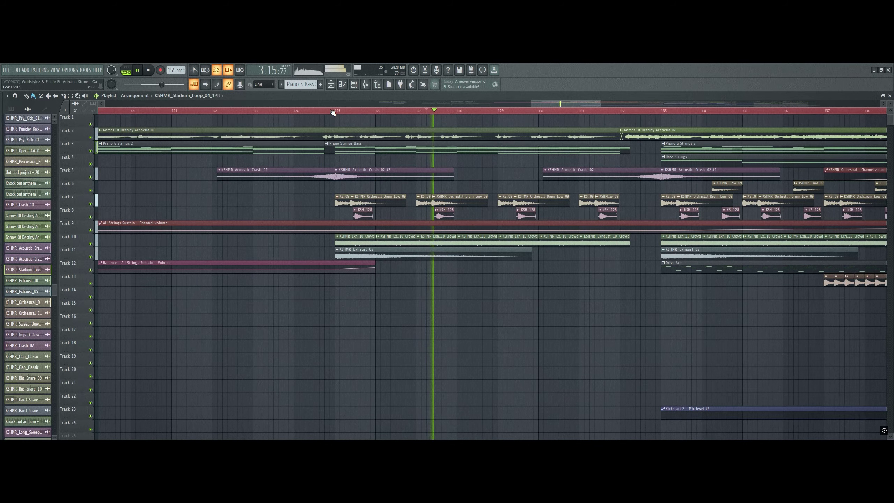
{"action": "left_click", "coordinate": [331, 110]}
{"action": "scroll", "coordinate": [331, 110], "scroll_direction": "down", "scroll_amount": 3}
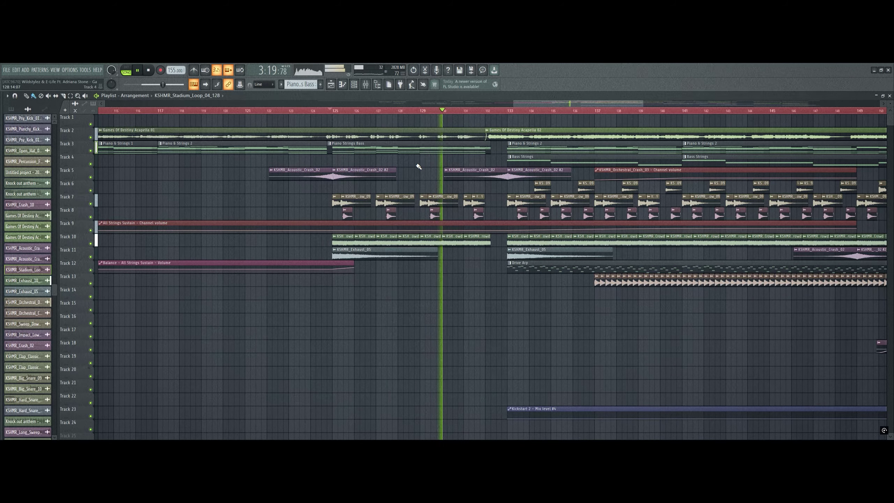
{"action": "scroll", "coordinate": [428, 104], "scroll_direction": "right", "scroll_amount": 5}
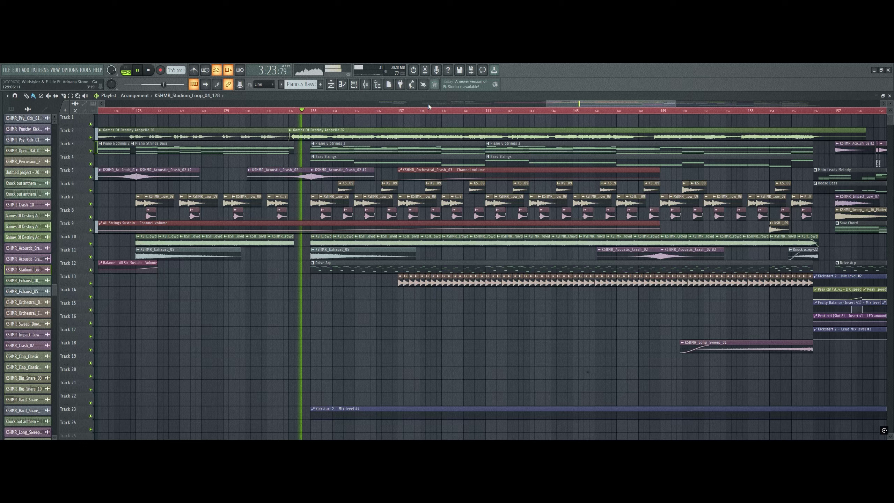
- Audition the Piano & Strings clips on track 3 alone from bar 133, and switch the solo to track 4
{"action": "right_click", "coordinate": [92, 152]}
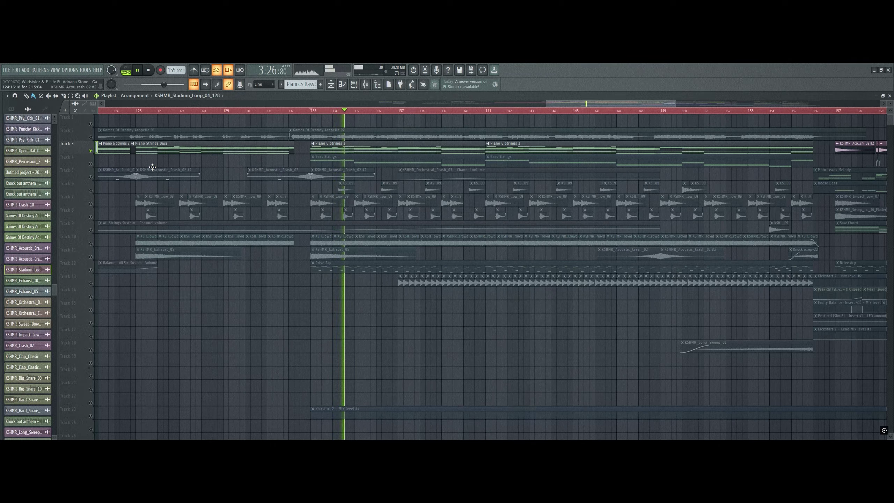
{"action": "key", "text": "space"}
{"action": "right_click", "coordinate": [91, 164]}
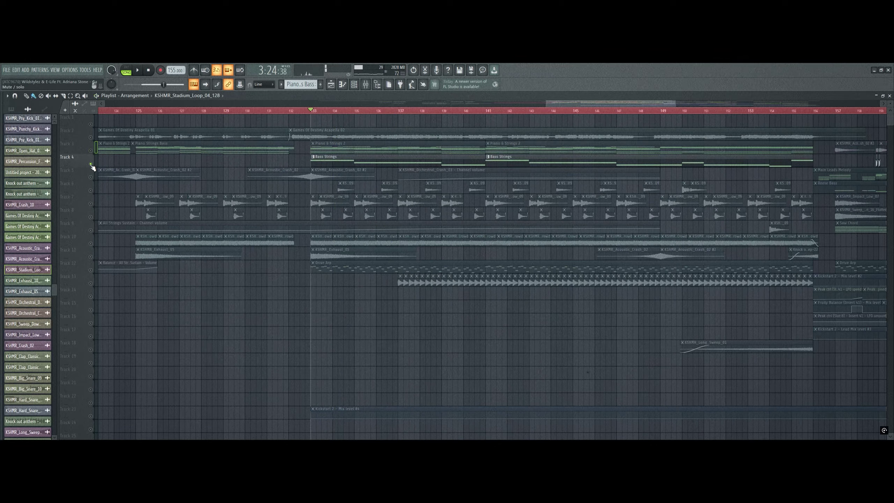
- Check the Bass Sustain channel, select the Bass Strings pattern, and inspect the FabFilter Pro-Q 3 on the Sylenth1 #8 mixer track
{"action": "left_click", "coordinate": [354, 84]}
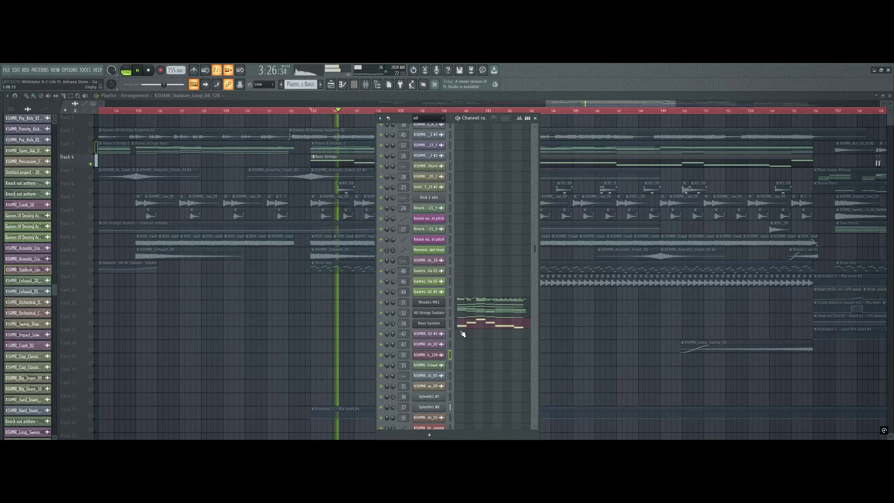
{"action": "left_click", "coordinate": [444, 324]}
{"action": "key", "text": "Escape"}
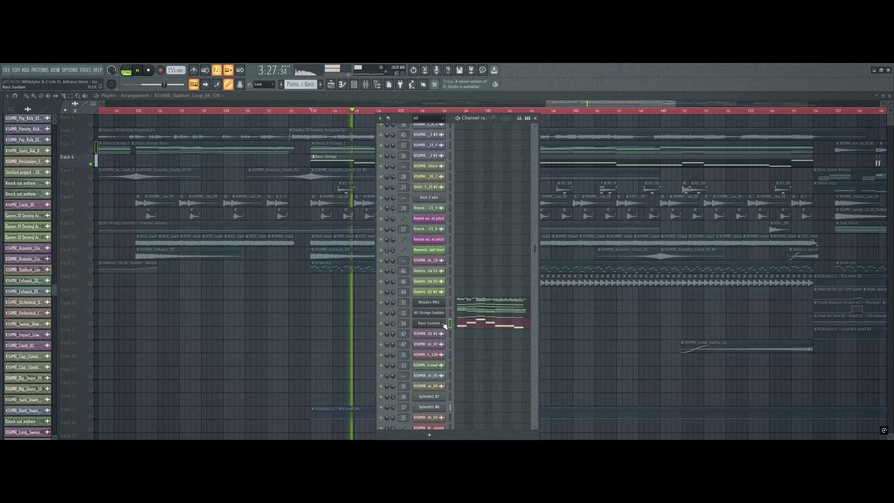
{"action": "left_click", "coordinate": [356, 166]}
{"action": "left_click", "coordinate": [367, 85]}
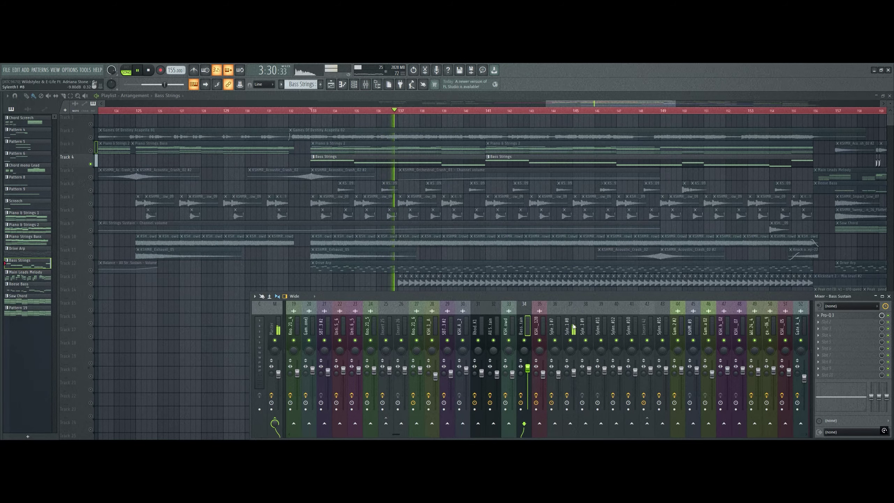
{"action": "left_click", "coordinate": [838, 316]}
{"action": "left_click", "coordinate": [838, 316]}
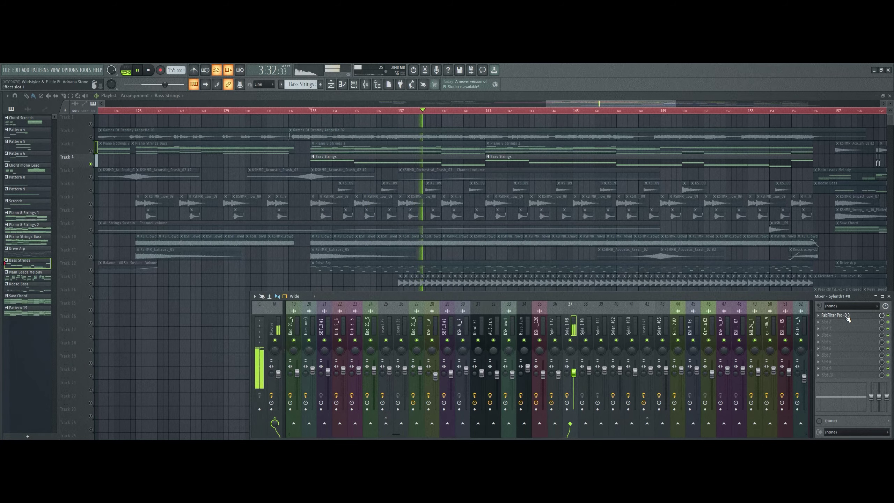
- Inspect the Sylenth1 #8 synth patch used by the Bass Strings pattern and close all open windows
{"action": "left_click", "coordinate": [354, 84]}
{"action": "scroll", "coordinate": [429, 246], "scroll_direction": "down", "scroll_amount": 3}
{"action": "left_click", "coordinate": [429, 250]}
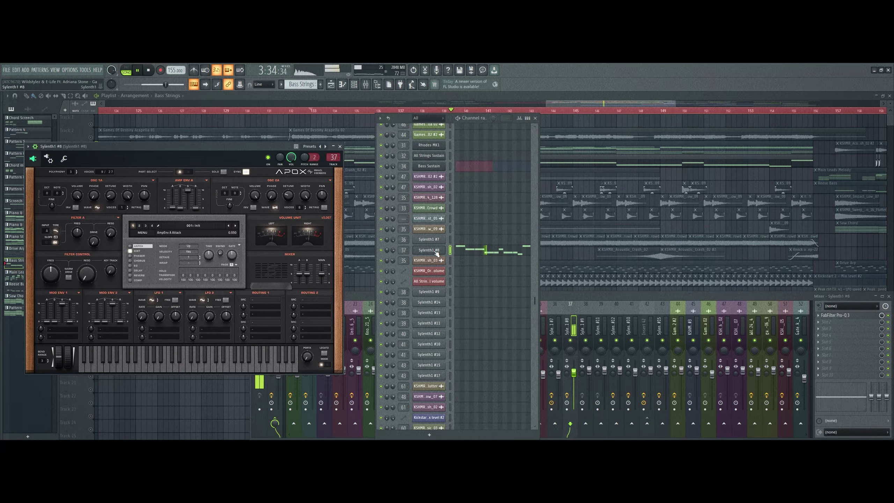
{"action": "left_click", "coordinate": [430, 250]}
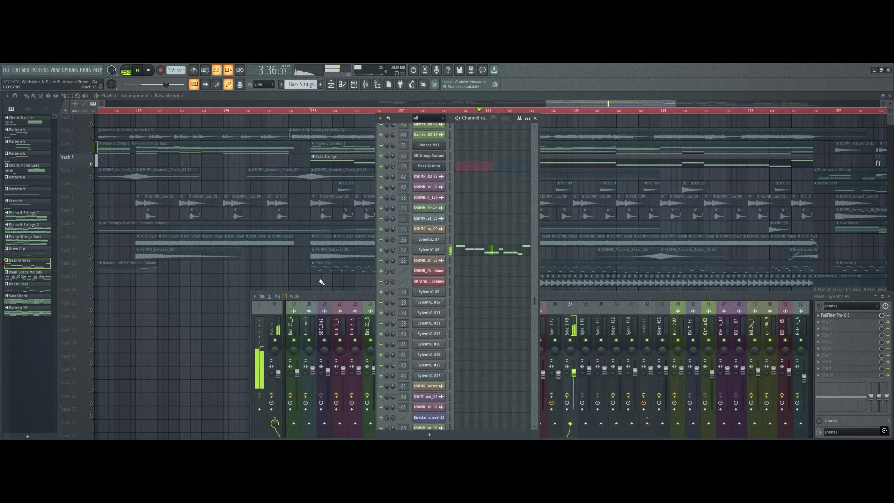
{"action": "key", "text": "F12"}
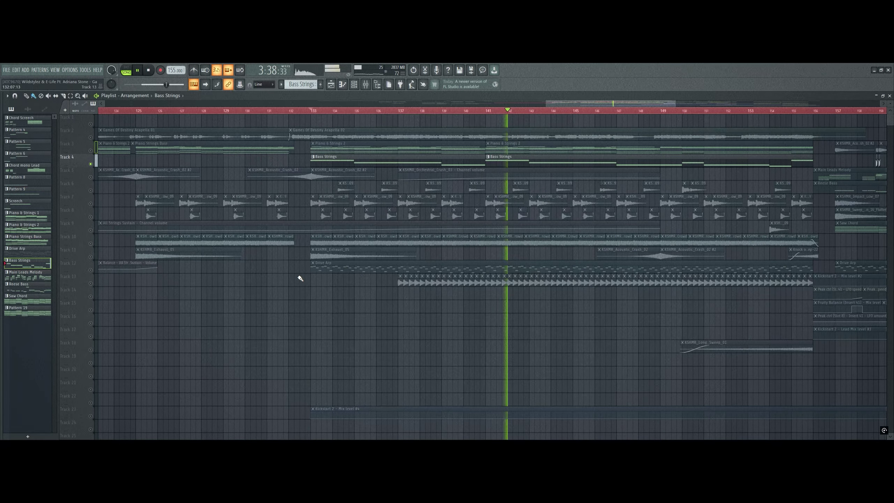
- Audition the percussion from bar 133 by soloing tracks 7 and 8 together and adding track 6
{"action": "key", "text": "space"}
{"action": "left_click", "coordinate": [91, 179]}
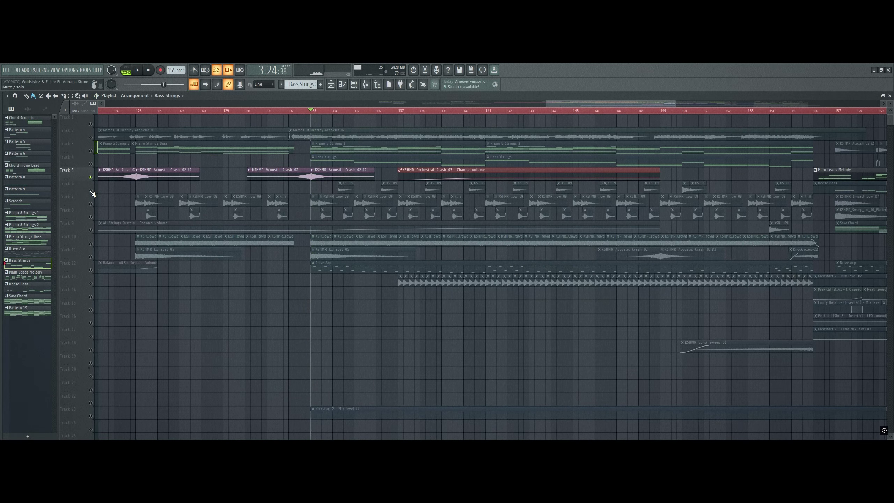
{"action": "right_click", "coordinate": [91, 191]}
{"action": "key", "text": "space"}
{"action": "right_click", "coordinate": [90, 204]}
{"action": "left_click", "coordinate": [91, 217]}
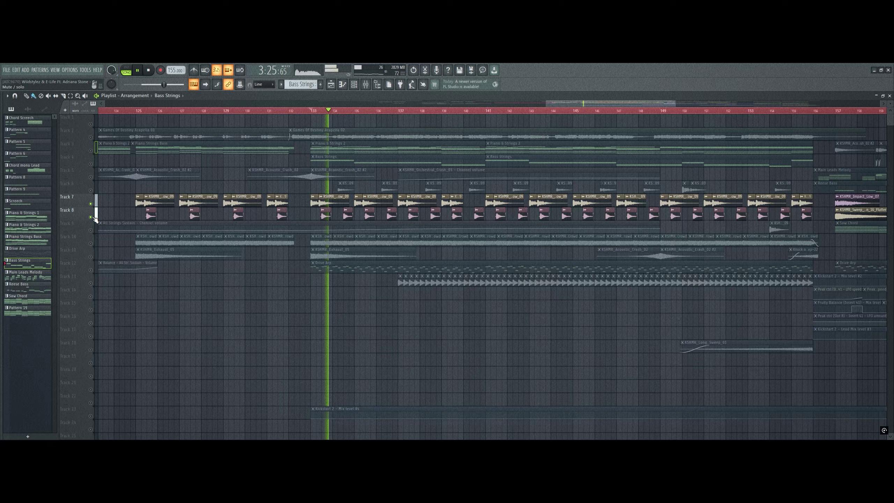
{"action": "left_click", "coordinate": [91, 191]}
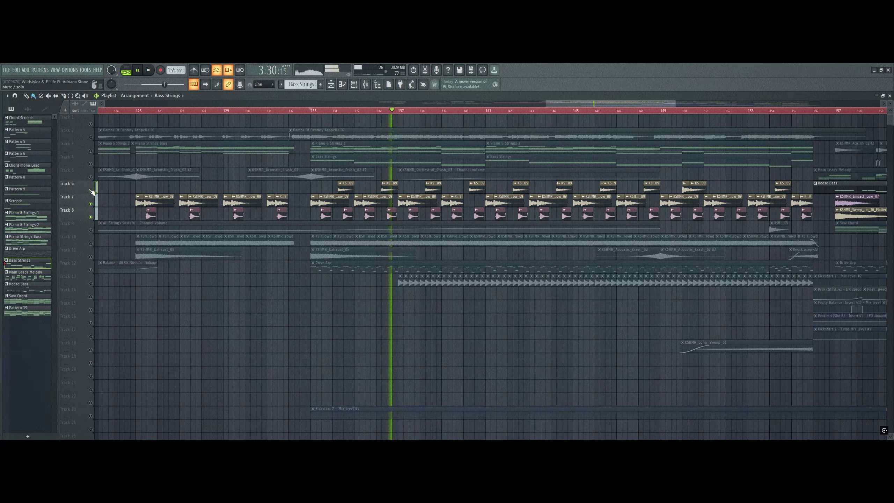
- Audition the crowd loops on track 10 alone, and switch the solo to the Drive Arp on track 12
{"action": "left_click", "coordinate": [91, 238]}
{"action": "right_click", "coordinate": [88, 249]}
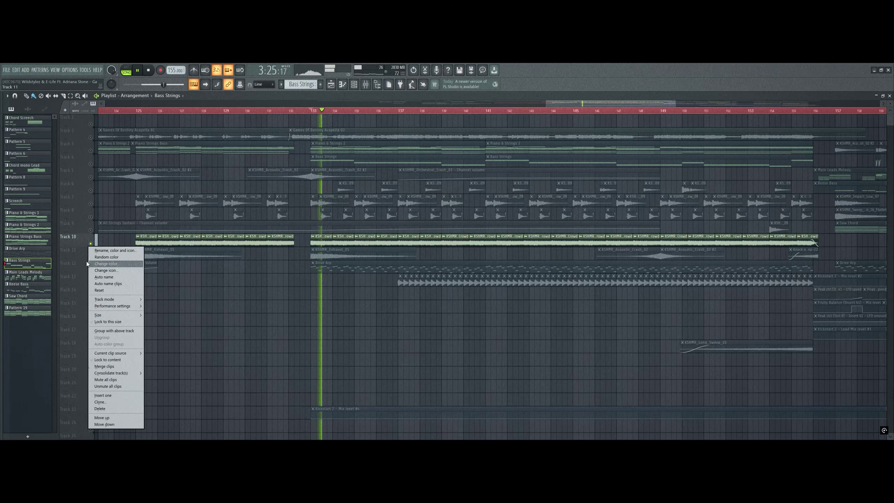
{"action": "left_click", "coordinate": [87, 262]}
{"action": "left_click", "coordinate": [90, 264]}
- Unmute the automation on tracks 9 and 23 alongside the soloed Drive Arp track
{"action": "left_click", "coordinate": [355, 85]}
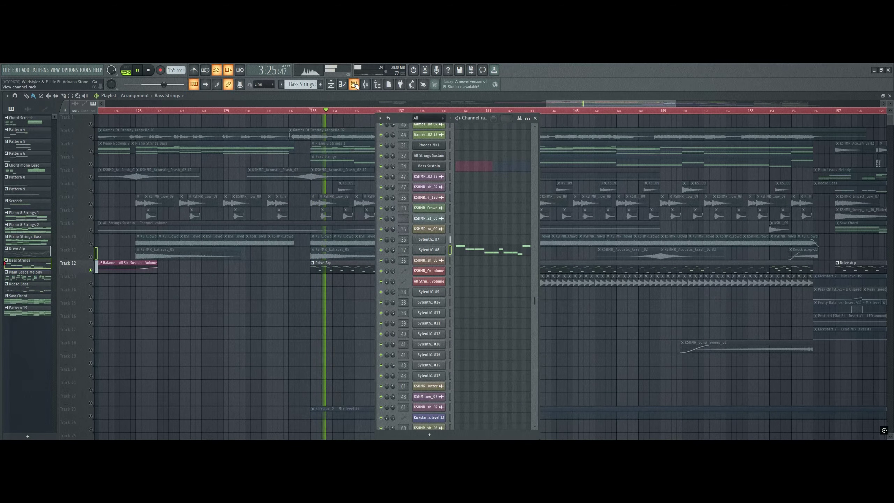
{"action": "key", "text": "F6"}
{"action": "left_click", "coordinate": [92, 230]}
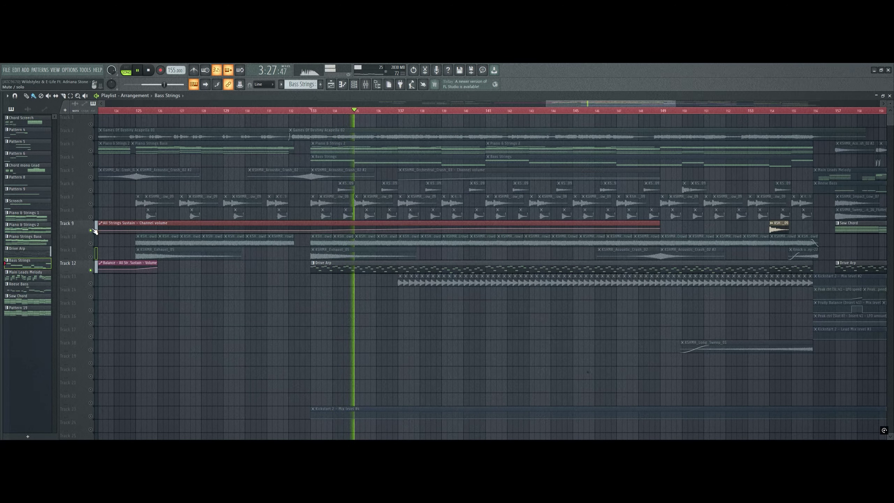
{"action": "left_click", "coordinate": [92, 416]}
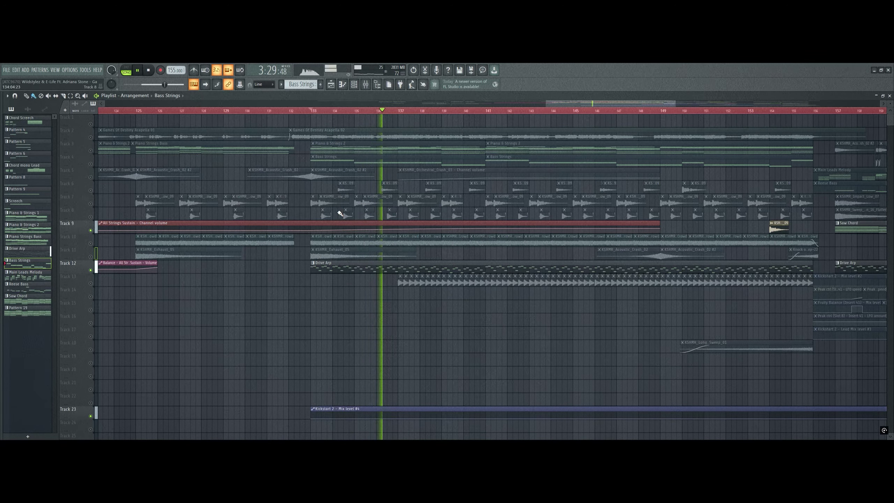
- Open the Sylenth1 #7 synth patch used by the Drive Arp pattern and reposition its window
{"action": "left_click", "coordinate": [355, 86]}
{"action": "left_click", "coordinate": [440, 243]}
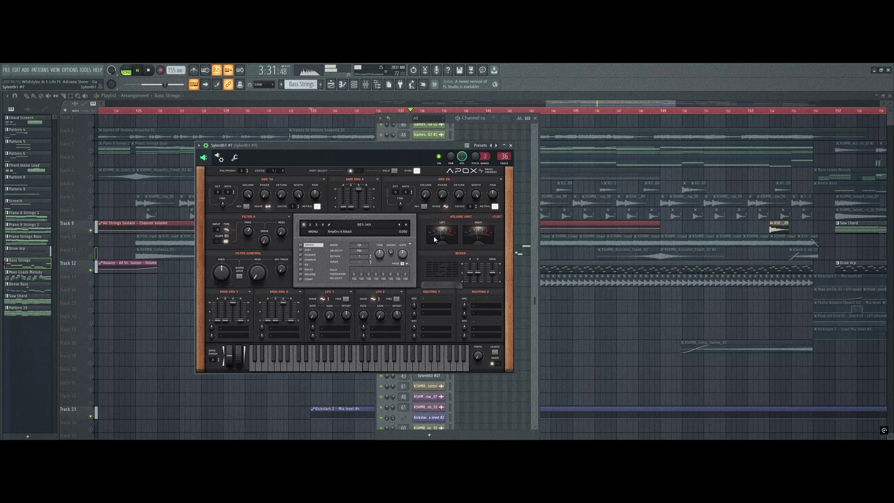
{"action": "left_click_drag", "start_coordinate": [334, 143], "coordinate": [304, 142]}
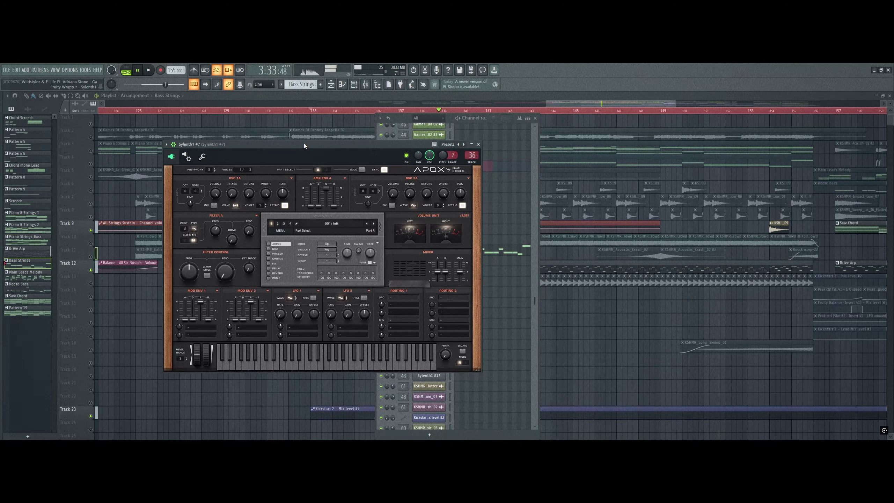
- Inspect the Fruity Reeverb 2, OTT, FabFilter Pro-Q 3 and Kickstart 2 effects on the Sylenth1 #7 mixer insert
{"action": "double_click", "coordinate": [470, 157]}
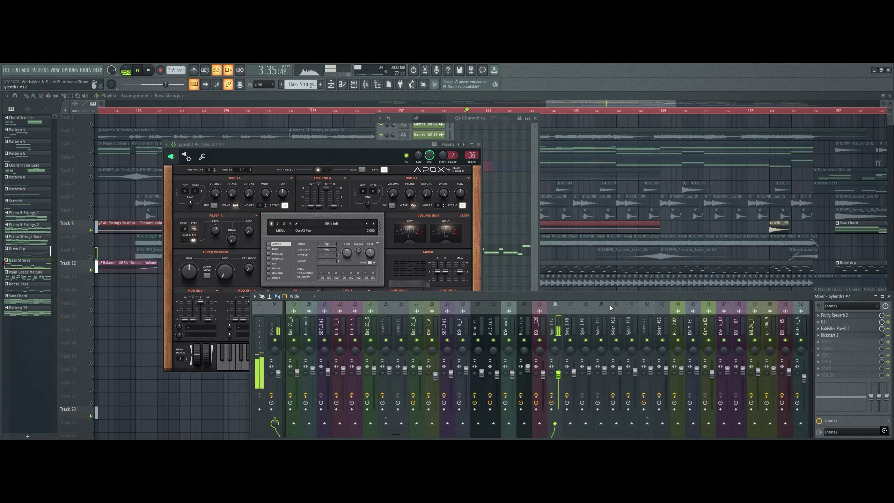
{"action": "left_click", "coordinate": [853, 316]}
{"action": "left_click", "coordinate": [851, 322]}
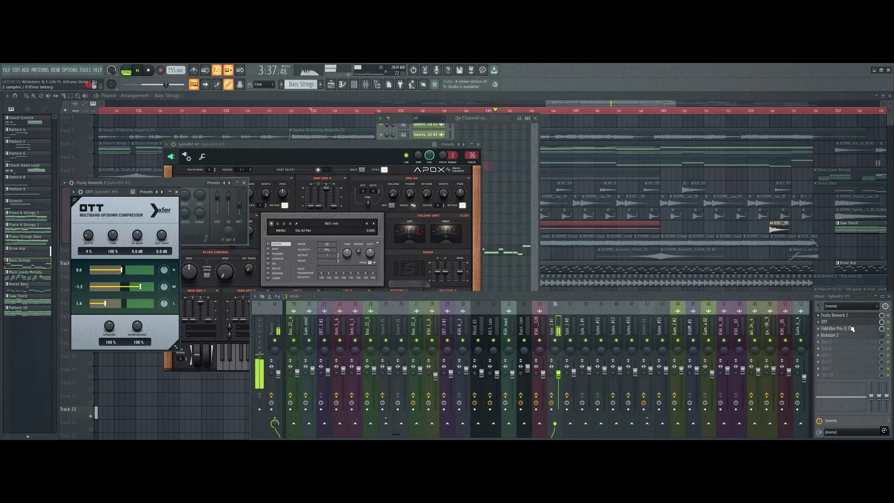
{"action": "left_click", "coordinate": [850, 330]}
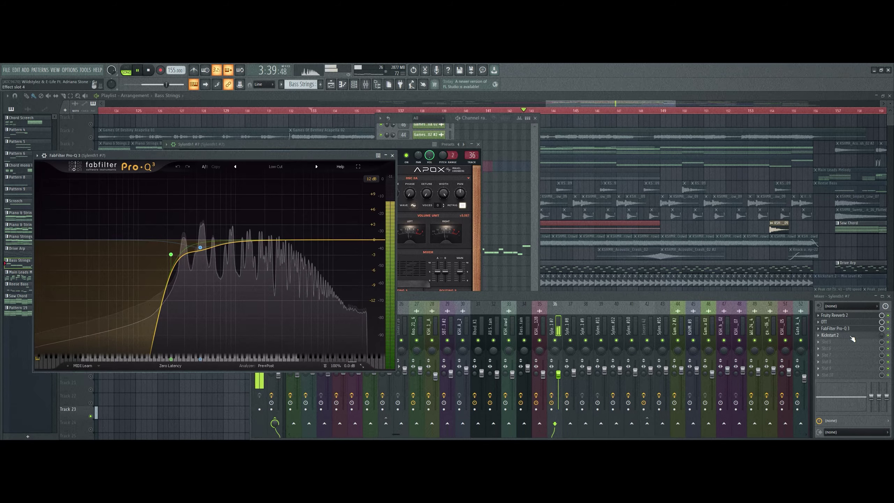
{"action": "left_click", "coordinate": [851, 335]}
{"action": "left_click", "coordinate": [851, 335]}
{"action": "left_click", "coordinate": [850, 329]}
{"action": "left_click", "coordinate": [850, 323]}
{"action": "left_click", "coordinate": [851, 317]}
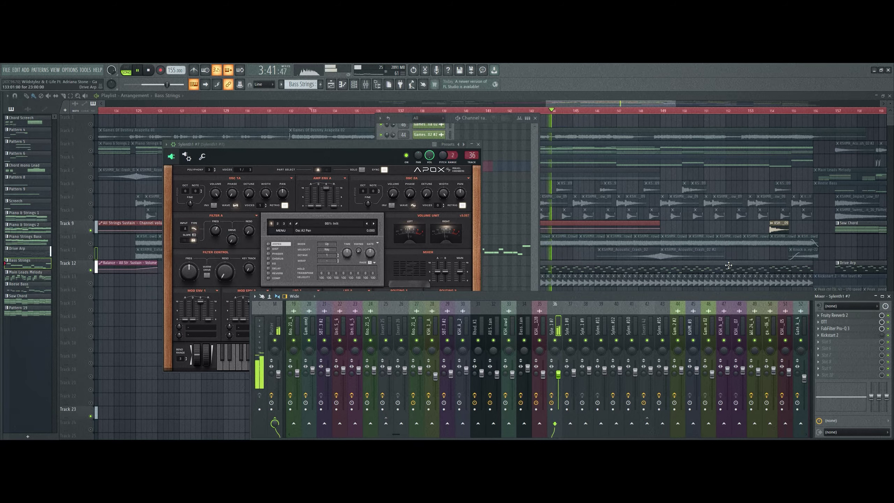
- Examine the full note sequence of the Drive Arp pattern in the piano roll and close it
{"action": "left_click", "coordinate": [746, 267]}
{"action": "left_click", "coordinate": [353, 85]}
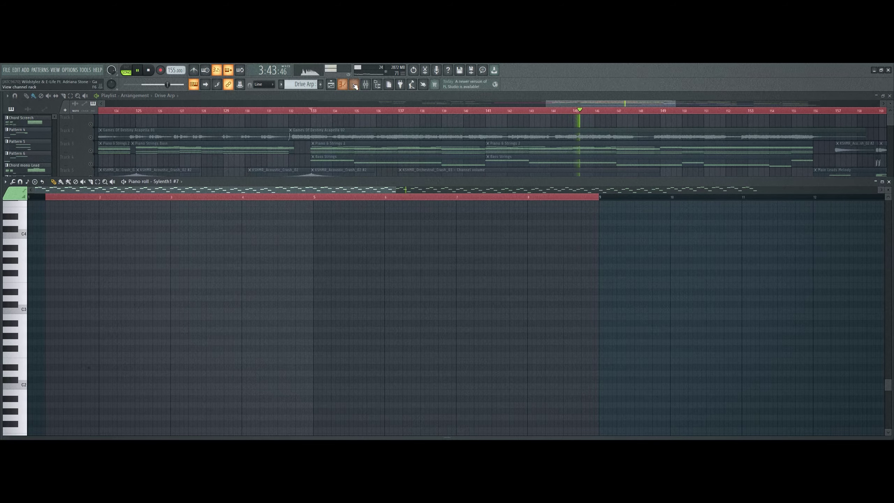
{"action": "scroll", "coordinate": [331, 303], "scroll_direction": "up", "scroll_amount": 8}
{"action": "scroll", "coordinate": [324, 199], "scroll_direction": "down", "scroll_amount": 4}
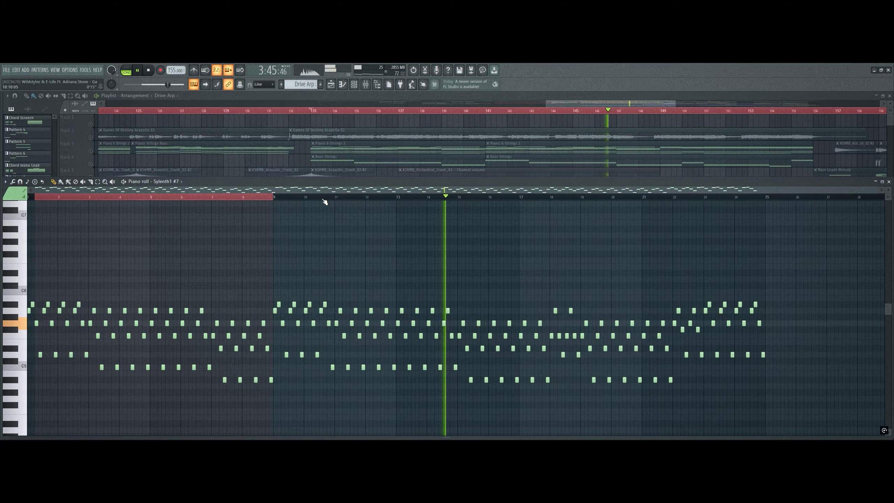
{"action": "scroll", "coordinate": [357, 300], "scroll_direction": "down", "scroll_amount": 4}
{"action": "scroll", "coordinate": [357, 298], "scroll_direction": "up", "scroll_amount": 2}
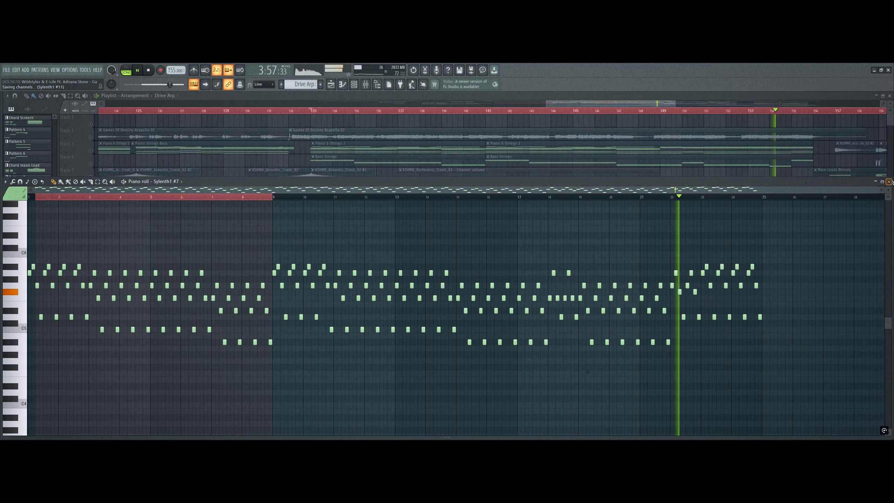
{"action": "left_click", "coordinate": [890, 181]}
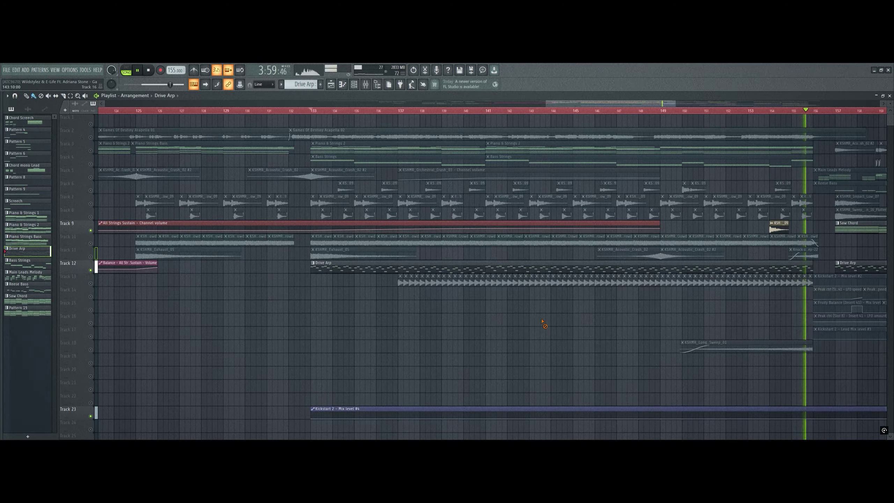
- Remove the solo from the Drive Arp track and play the full arrangement from bar 133
{"action": "right_click", "coordinate": [91, 270]}
{"action": "right_click", "coordinate": [90, 270]}
{"action": "key", "text": "space"}
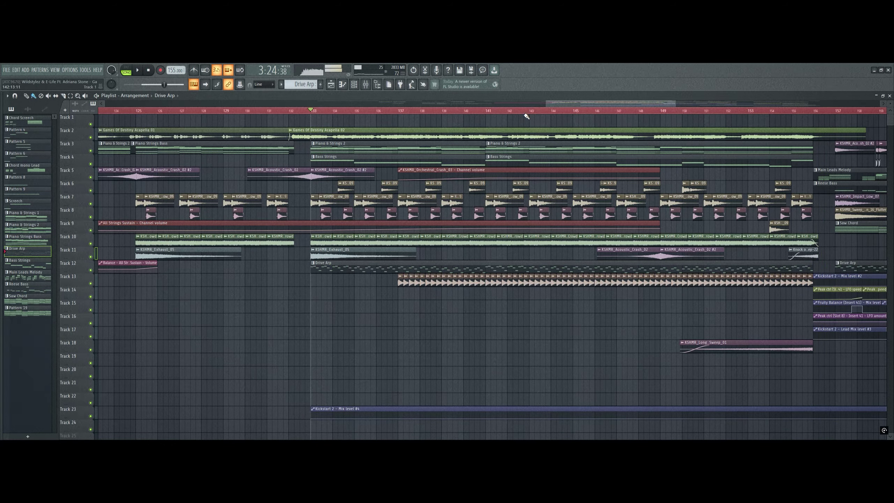
{"action": "scroll", "coordinate": [510, 113], "scroll_direction": "down", "scroll_amount": 4}
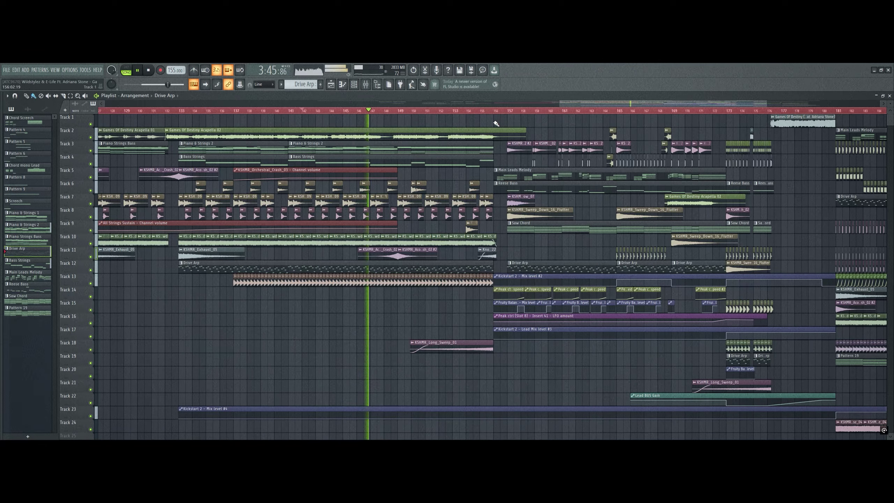
- Audition track 13 alone, restore all tracks, and inspect the KSHMR_Orchestral_Crash_03 sample
{"action": "right_click", "coordinate": [91, 283]}
{"action": "right_click", "coordinate": [91, 284]}
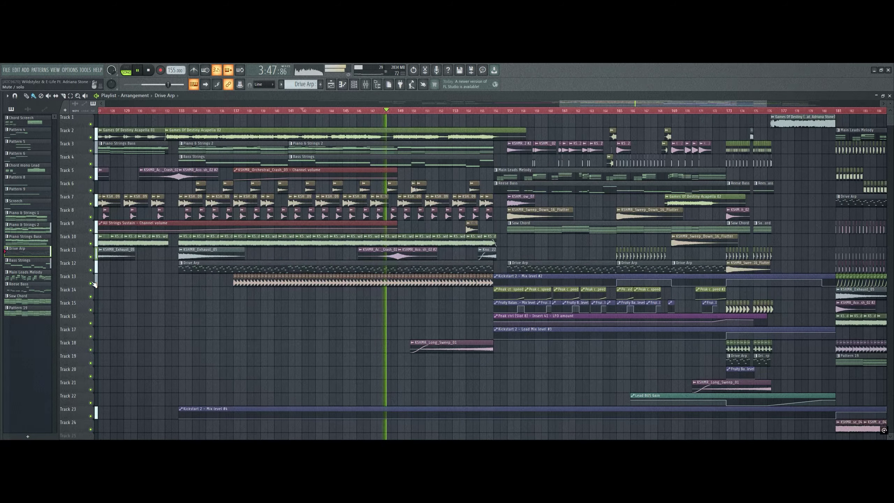
{"action": "double_click", "coordinate": [401, 276]}
{"action": "left_click", "coordinate": [227, 156]}
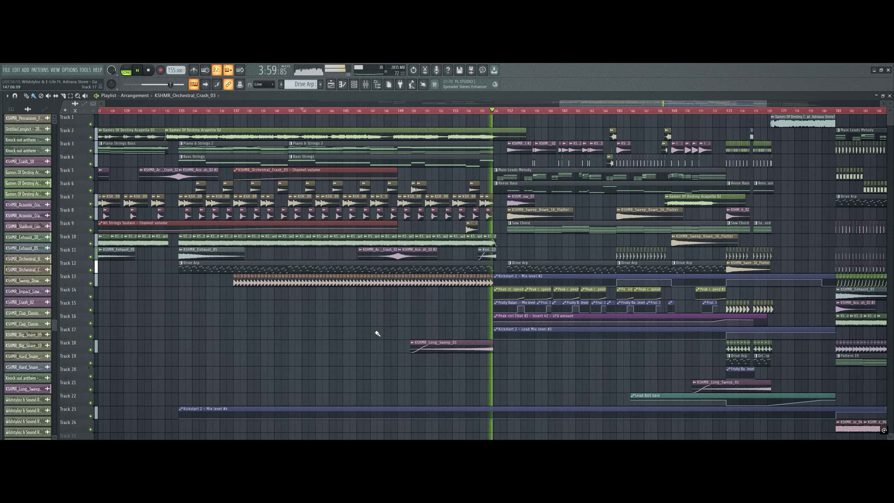
- Solo the Main Leads Melody on track 5, unmute the automation on tracks 13 to 17, and play the section
{"action": "scroll", "coordinate": [545, 112], "scroll_direction": "up", "scroll_amount": 5}
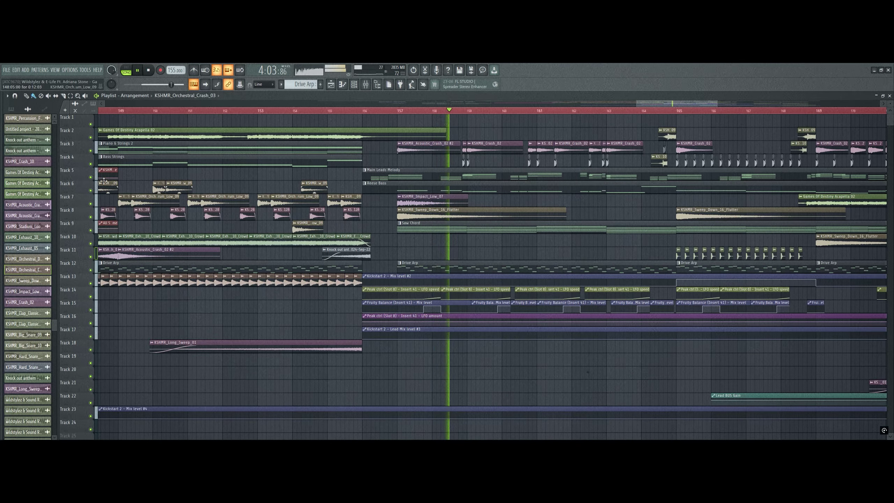
{"action": "key", "text": "space"}
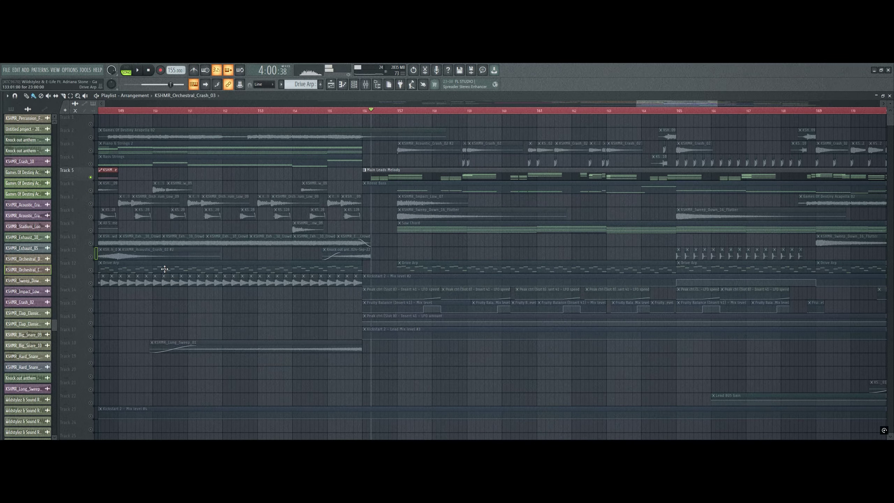
{"action": "scroll", "coordinate": [165, 269], "scroll_direction": "down", "scroll_amount": 2}
{"action": "left_click_drag", "start_coordinate": [90, 270], "coordinate": [91, 230]}
{"action": "left_click", "coordinate": [91, 283]}
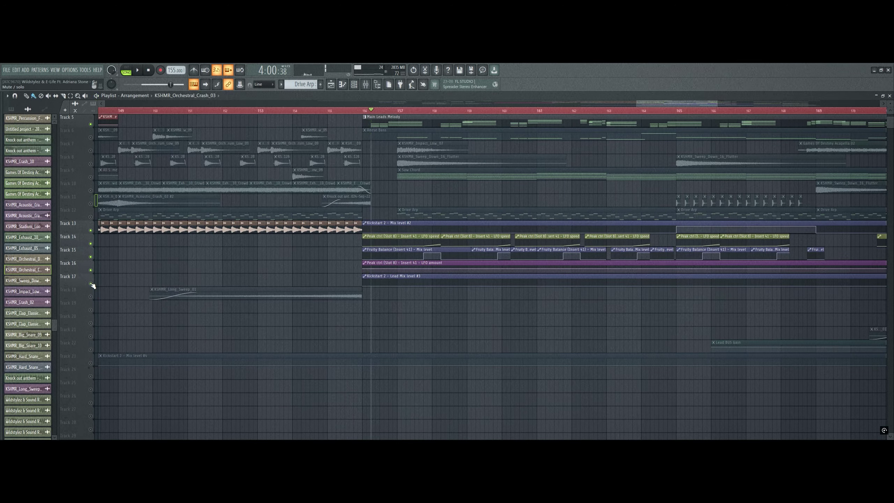
{"action": "key", "text": "space"}
{"action": "scroll", "coordinate": [506, 339], "scroll_direction": "up", "scroll_amount": 2}
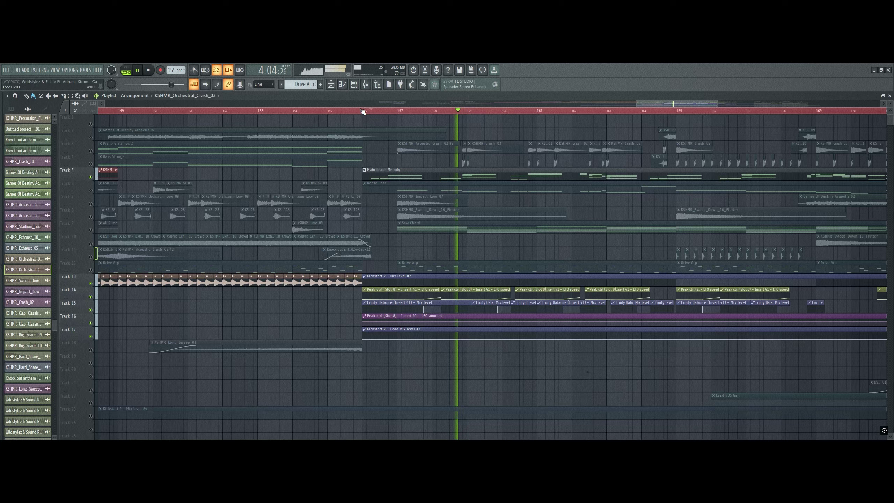
- Select the Main Leads Melody pattern and show its channels in the channel rack
{"action": "scroll", "coordinate": [366, 115], "scroll_direction": "up", "scroll_amount": 1}
{"action": "left_click", "coordinate": [365, 84]}
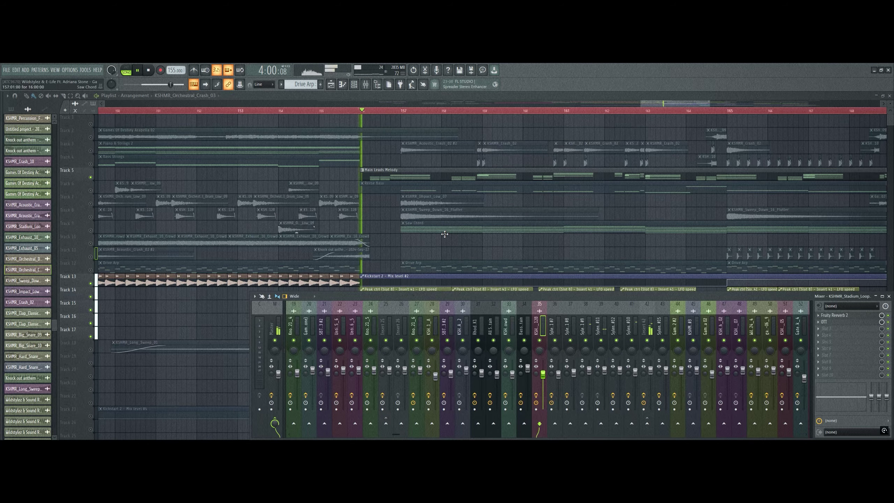
{"action": "left_click", "coordinate": [354, 85]}
{"action": "scroll", "coordinate": [449, 248], "scroll_direction": "up", "scroll_amount": 8}
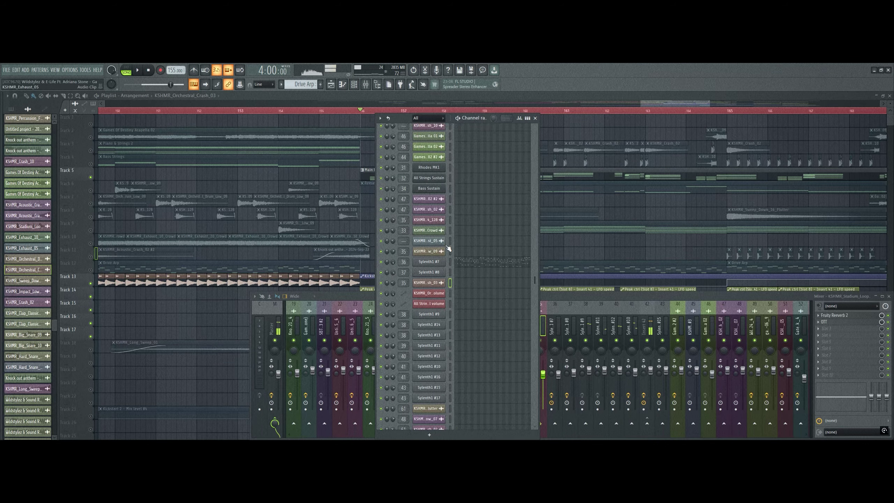
{"action": "left_click", "coordinate": [372, 171]}
{"action": "left_click", "coordinate": [354, 84]}
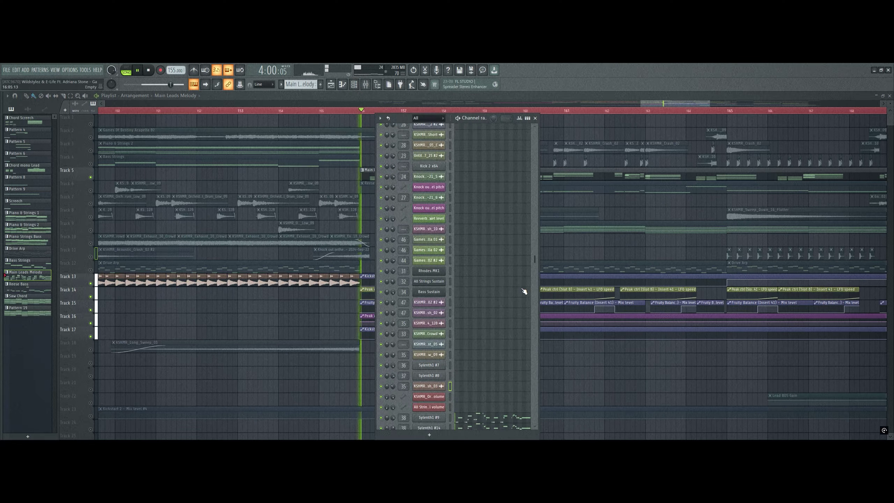
- Audition the Sylenth1 #9 lead channel on its own from the start of the drop
{"action": "scroll", "coordinate": [493, 303], "scroll_direction": "down", "scroll_amount": 3}
{"action": "right_click", "coordinate": [382, 293]}
{"action": "left_click", "coordinate": [388, 297]}
{"action": "key", "text": "space"}
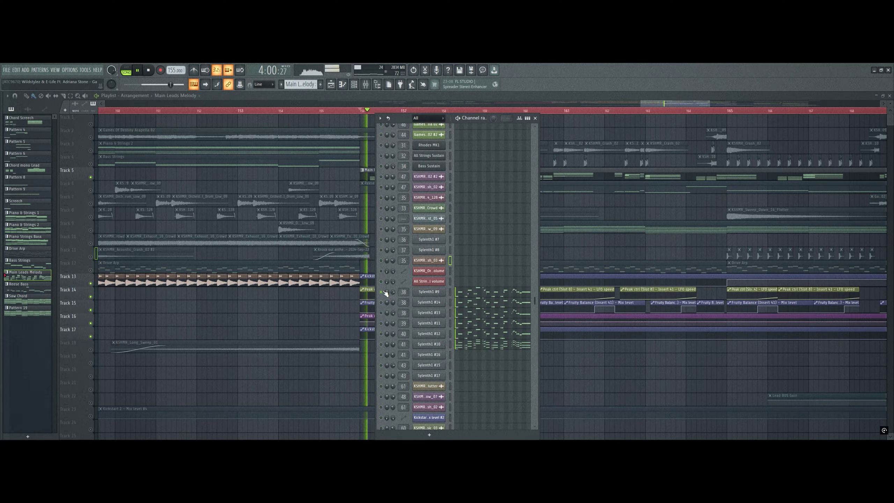
{"action": "scroll", "coordinate": [493, 309], "scroll_direction": "down", "scroll_amount": 5}
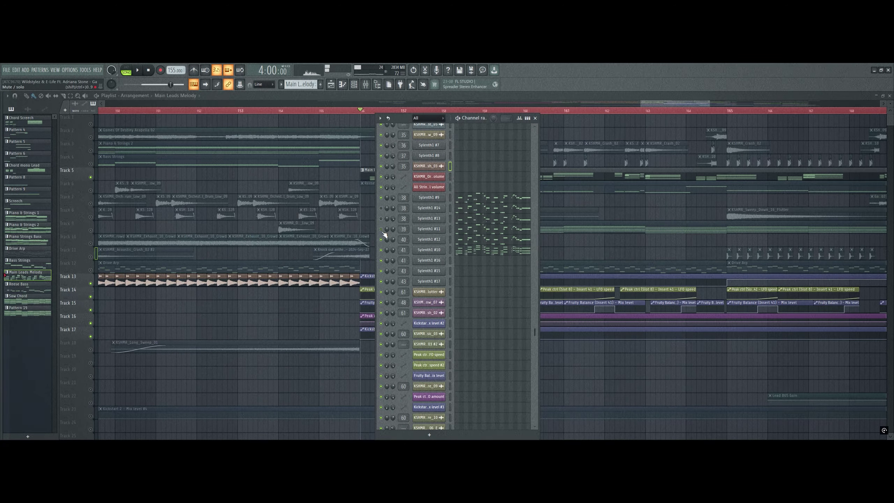
{"action": "key", "text": "space"}
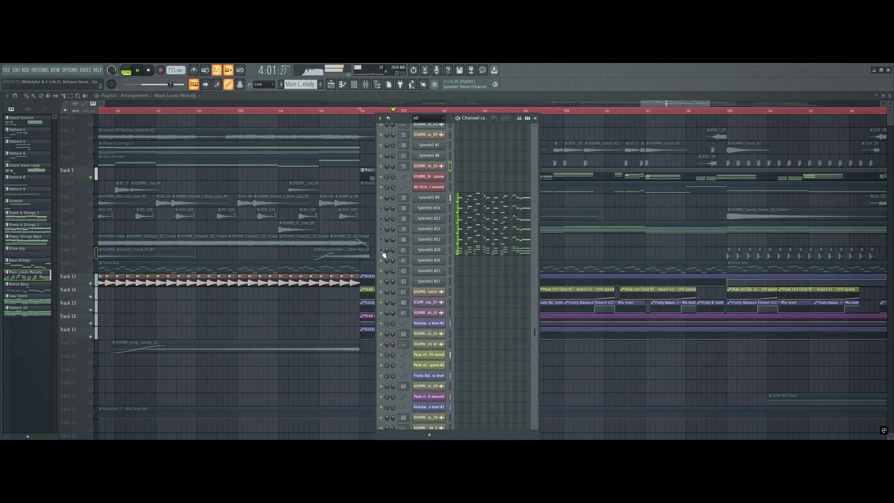
- Examine the Sylenth1 #9 lead's notes in the piano roll and its synth patch during playback
{"action": "left_click", "coordinate": [475, 199]}
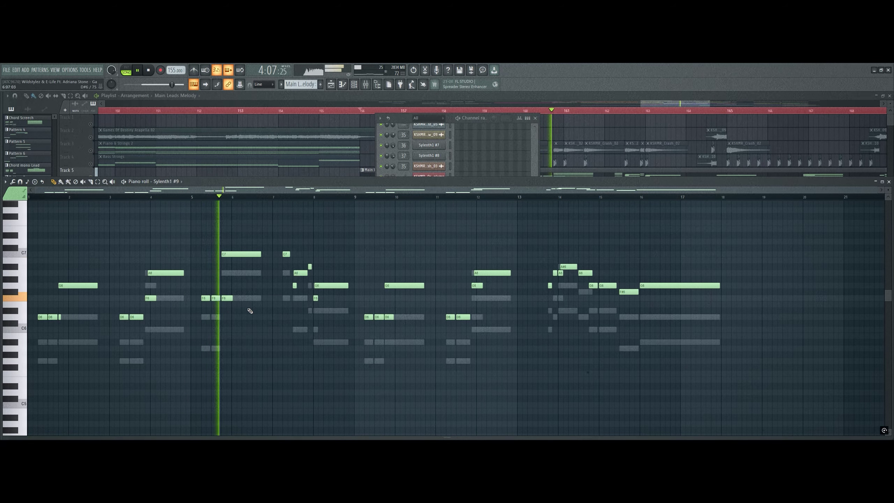
{"action": "left_click", "coordinate": [407, 118]}
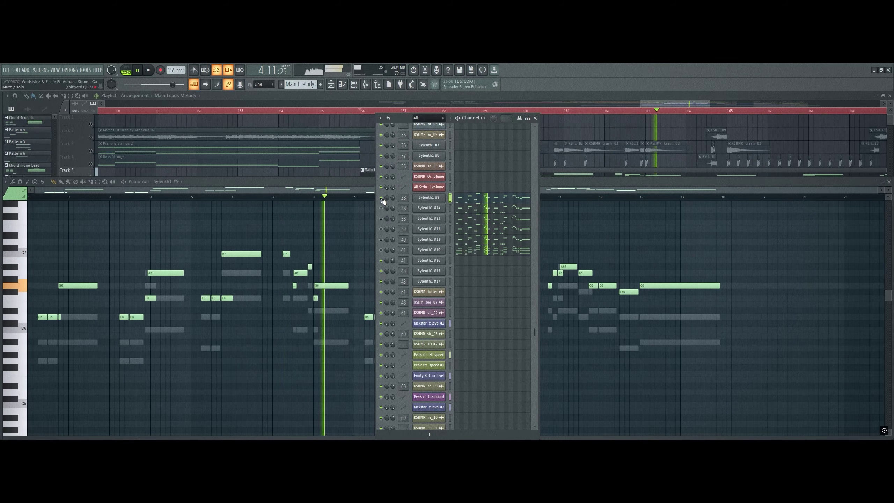
{"action": "left_click", "coordinate": [429, 198]}
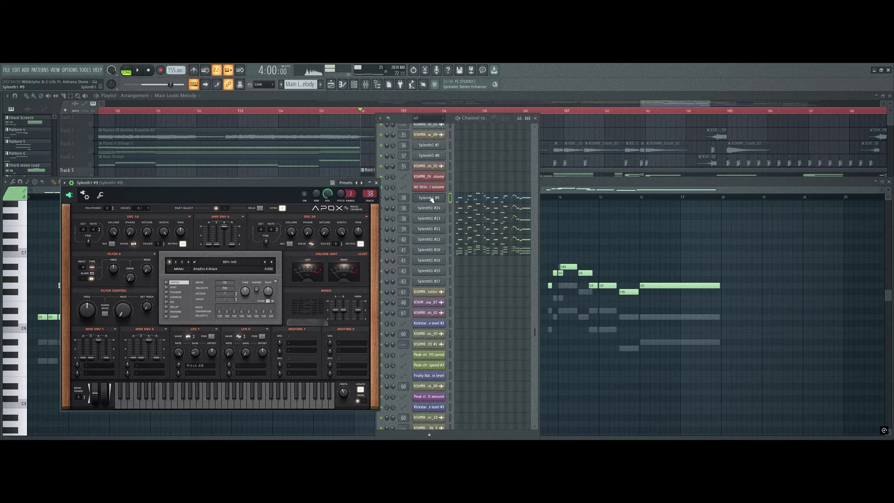
{"action": "left_click_drag", "start_coordinate": [284, 183], "coordinate": [270, 162]}
{"action": "key", "text": "space"}
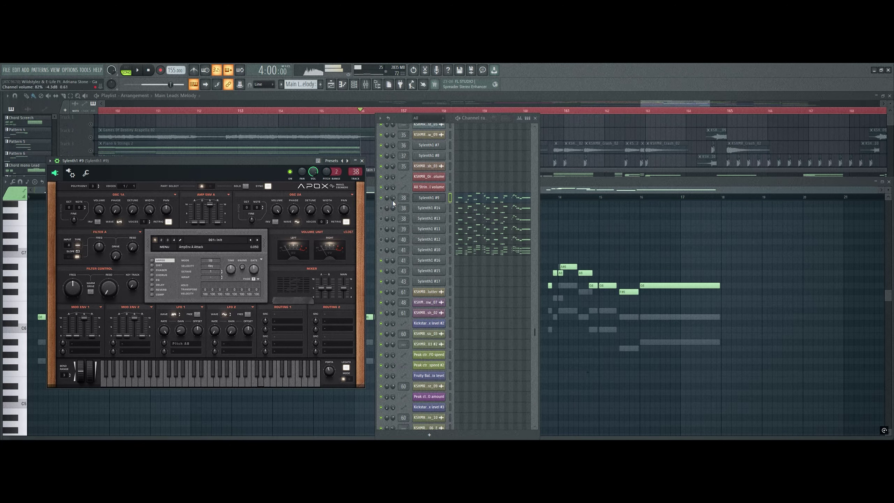
{"action": "key", "text": "space"}
- Open the Sylenth1 #14 lead patch and inspect its settings during playback
{"action": "left_click", "coordinate": [430, 208]}
{"action": "key", "text": "space"}
{"action": "left_click_drag", "start_coordinate": [299, 194], "coordinate": [272, 168]}
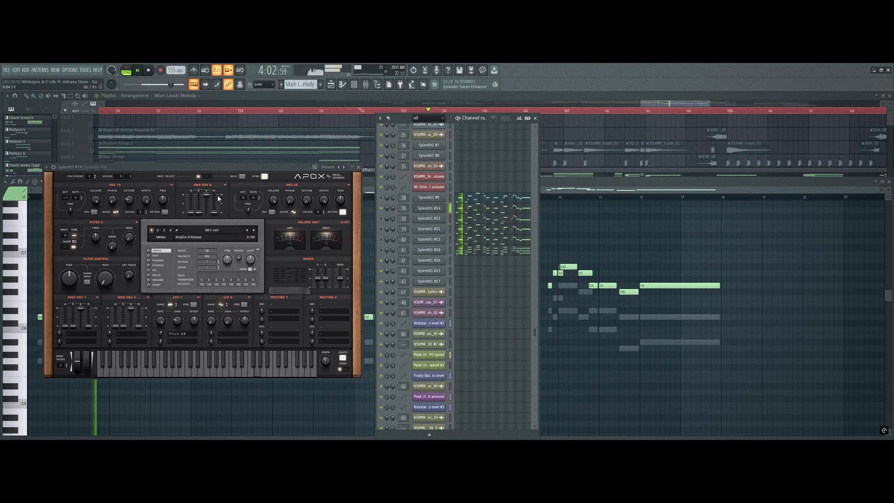
{"action": "left_click_drag", "start_coordinate": [218, 168], "coordinate": [229, 167]}
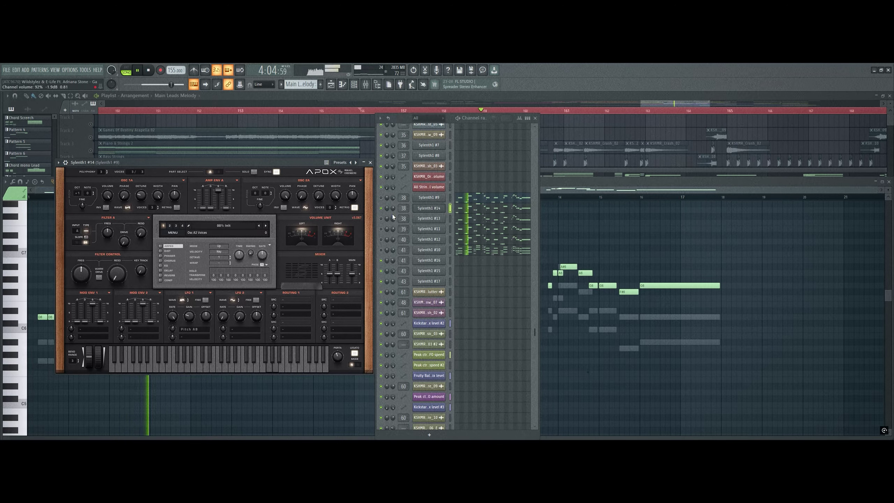
- Open the Sylenth1 #13 lead patch and move its window clear of the channel rack
{"action": "key", "text": "space"}
{"action": "left_click", "coordinate": [426, 219]}
{"action": "left_click_drag", "start_coordinate": [316, 192], "coordinate": [295, 157]}
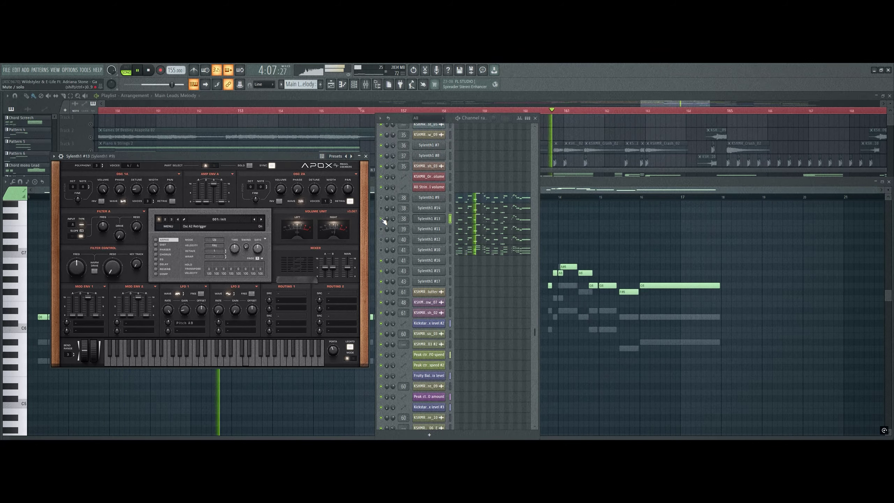
- Examine the Sylenth1 #13 lead's notes in the piano roll alongside its synth patch
{"action": "left_click", "coordinate": [495, 223]}
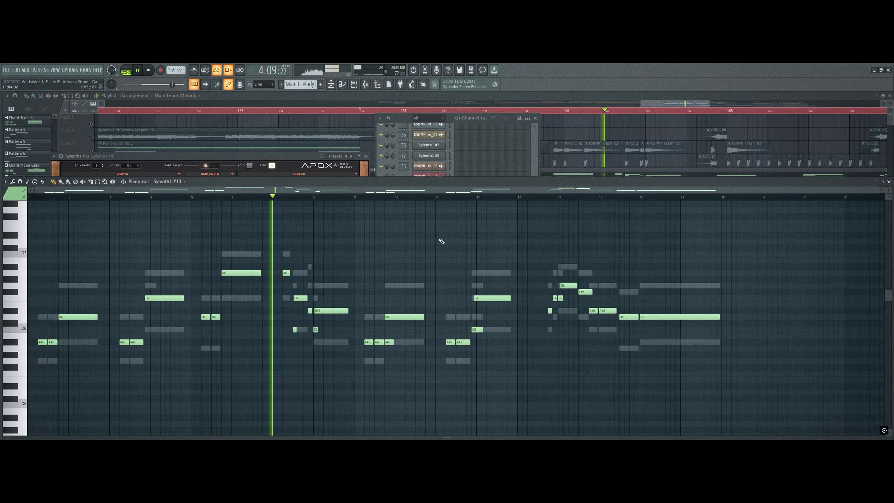
{"action": "scroll", "coordinate": [417, 246], "scroll_direction": "down", "scroll_amount": 1}
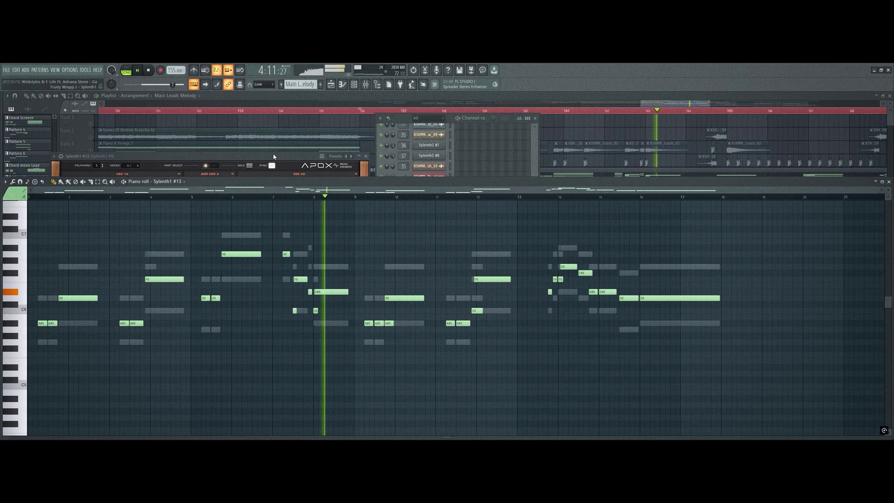
{"action": "left_click_drag", "start_coordinate": [273, 154], "coordinate": [279, 132]}
{"action": "left_click", "coordinate": [407, 114]}
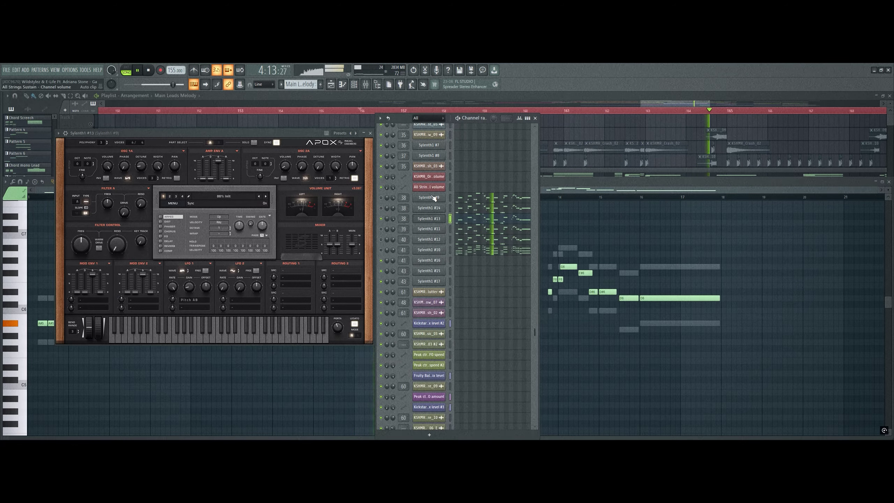
{"action": "left_click", "coordinate": [493, 221]}
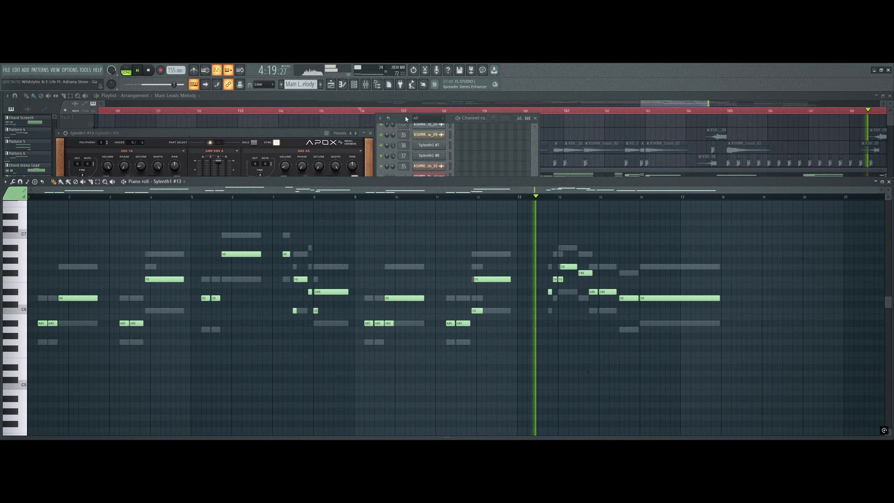
- Examine the Sylenth1 #11 lead's notes in the piano roll during playback
{"action": "left_click", "coordinate": [394, 140]}
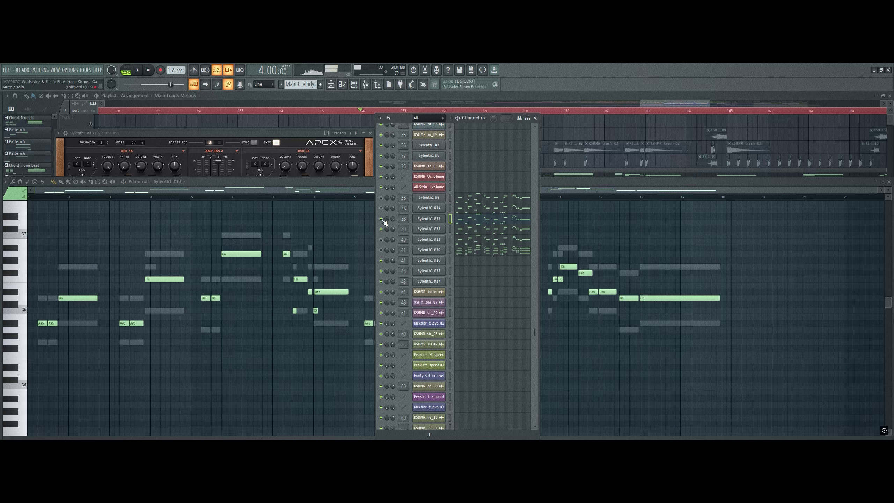
{"action": "left_click", "coordinate": [288, 138]}
{"action": "left_click", "coordinate": [473, 231]}
{"action": "key", "text": "space"}
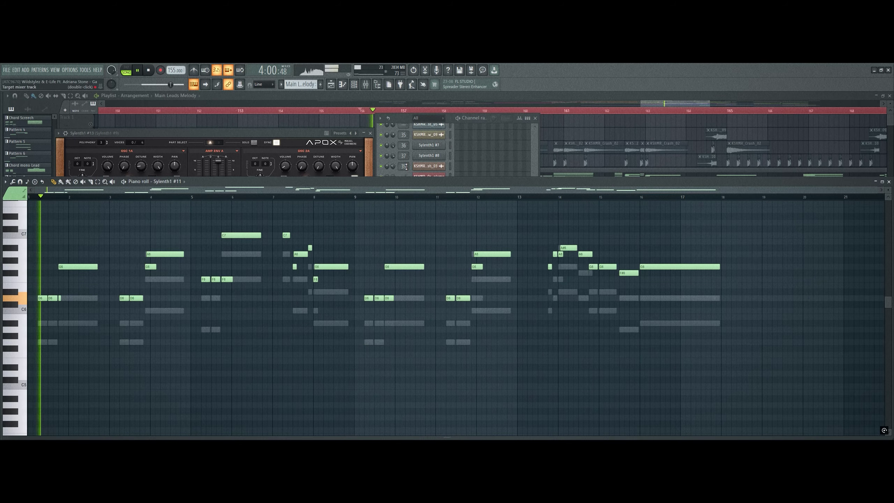
{"action": "left_click", "coordinate": [314, 138]}
- Open the Sylenth1 #11 lead patch and move its window up, clear of the channel rack
{"action": "left_click", "coordinate": [404, 119]}
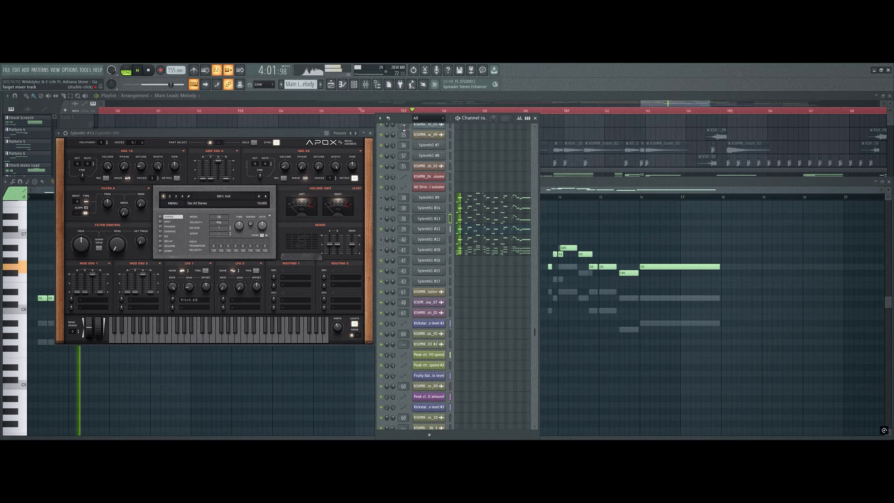
{"action": "left_click", "coordinate": [430, 229]}
{"action": "left_click_drag", "start_coordinate": [324, 194], "coordinate": [307, 122]}
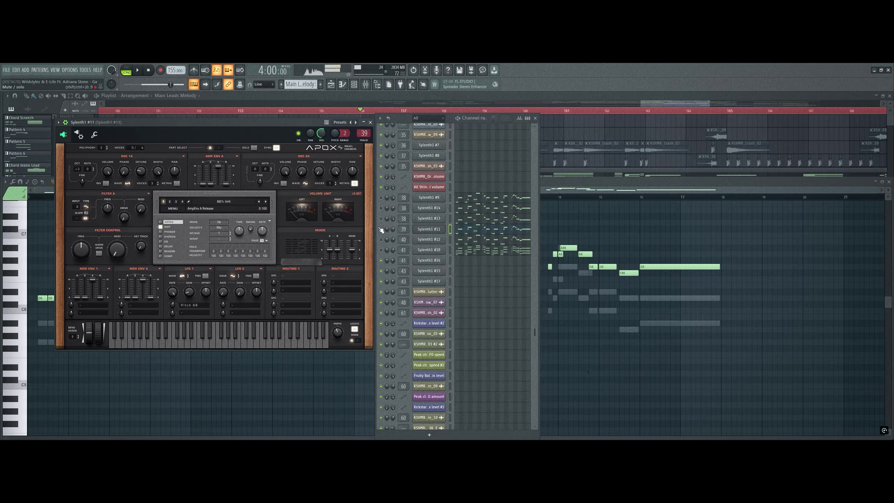
- Open the Sylenth1 #12 lead patch, start playback and move its window beside the channel rack
{"action": "left_click", "coordinate": [430, 241]}
{"action": "key", "text": "space"}
{"action": "left_click_drag", "start_coordinate": [326, 202], "coordinate": [299, 122]}
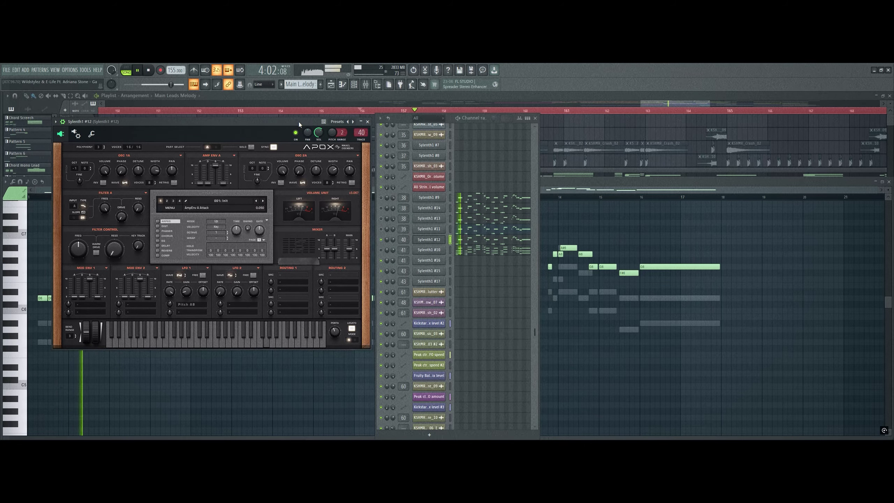
- Inspect the Sylenth1 #10 lead's synth patch and its chord notes in the piano roll during playback
{"action": "left_click", "coordinate": [430, 250]}
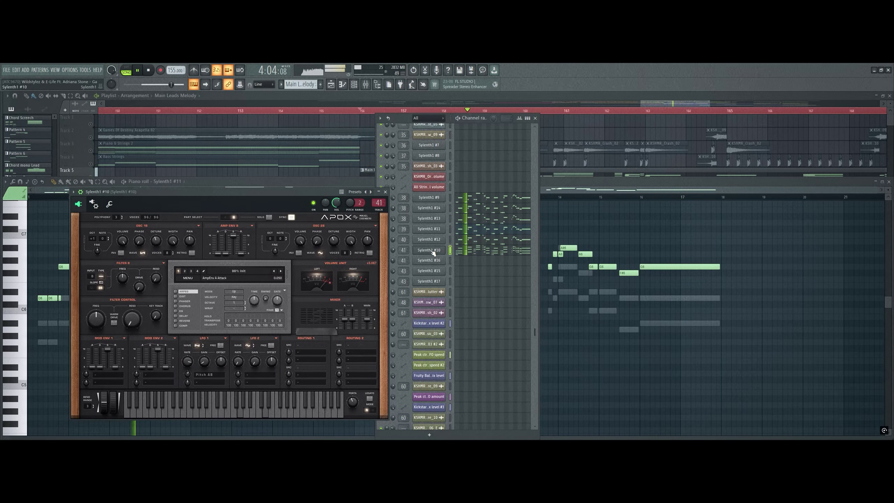
{"action": "left_click_drag", "start_coordinate": [286, 196], "coordinate": [265, 118]}
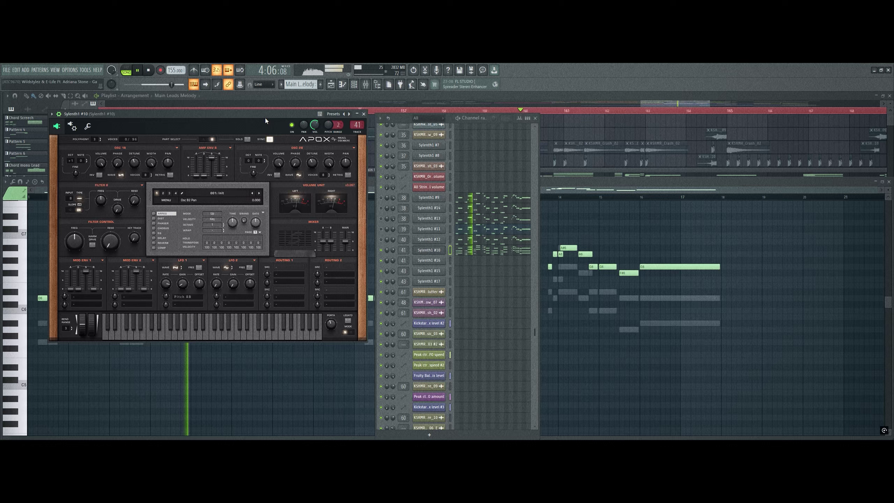
{"action": "left_click", "coordinate": [472, 249]}
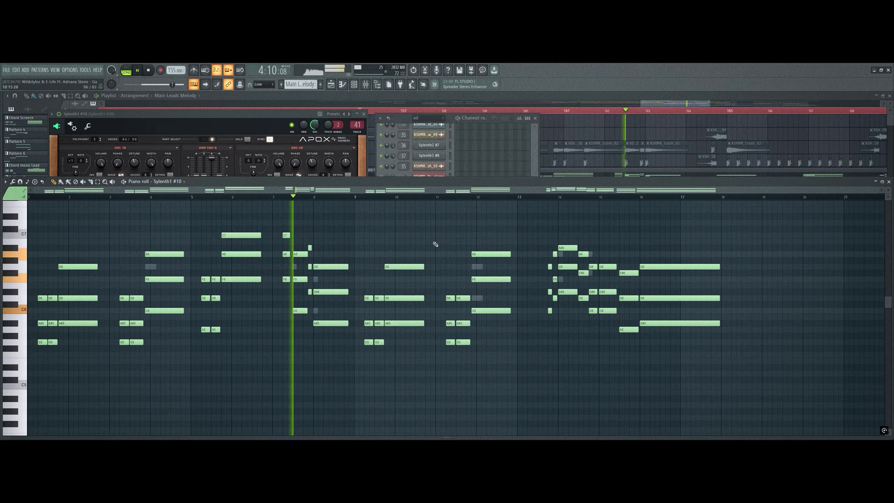
{"action": "left_click", "coordinate": [402, 118]}
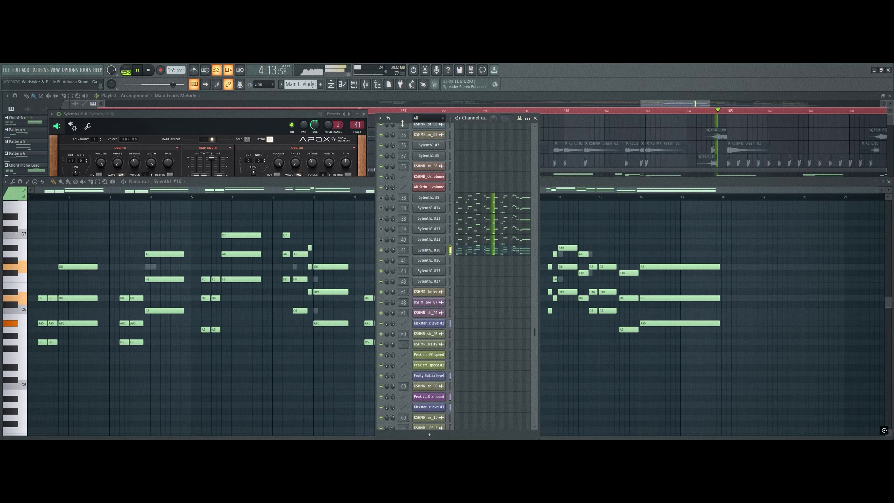
- Unsolo the Sylenth1 #10 channel so all lead layers play together, and return to the playlist
{"action": "right_click", "coordinate": [385, 250]}
{"action": "left_click", "coordinate": [387, 252]}
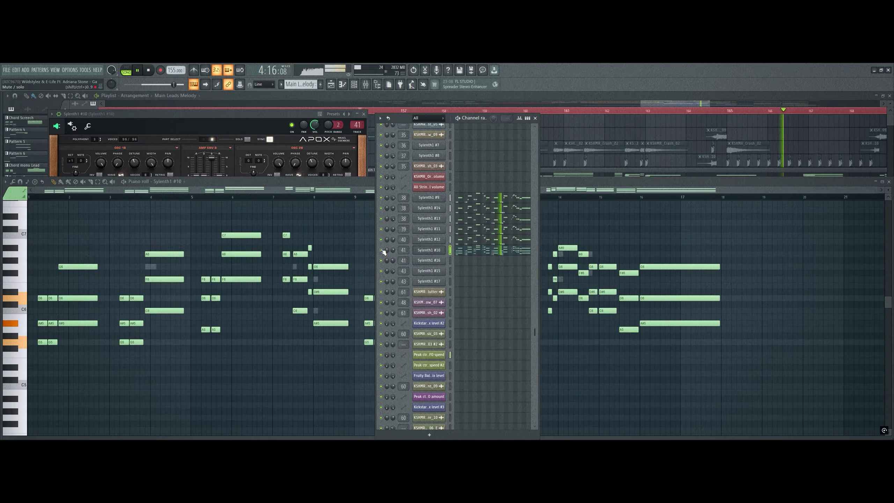
{"action": "left_click", "coordinate": [590, 120]}
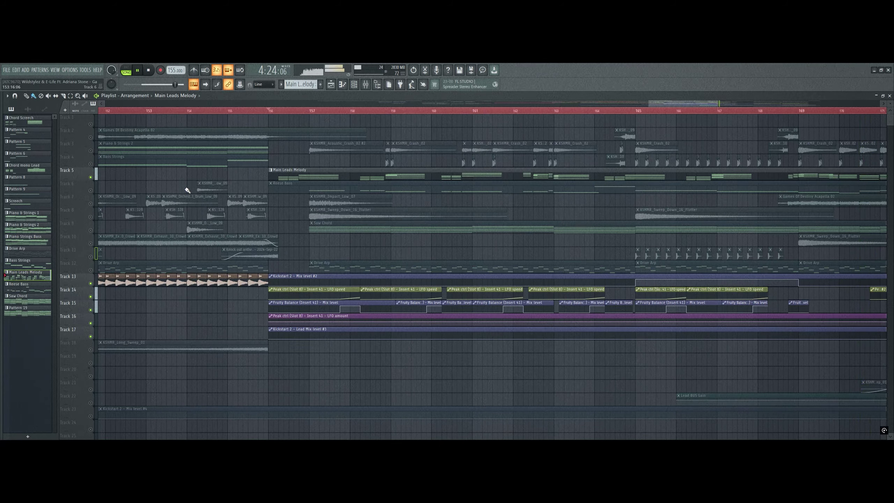
- Solo playlist track 6, play it and select the Reese Bass pattern
{"action": "left_click", "coordinate": [84, 189]}
{"action": "key", "text": "space"}
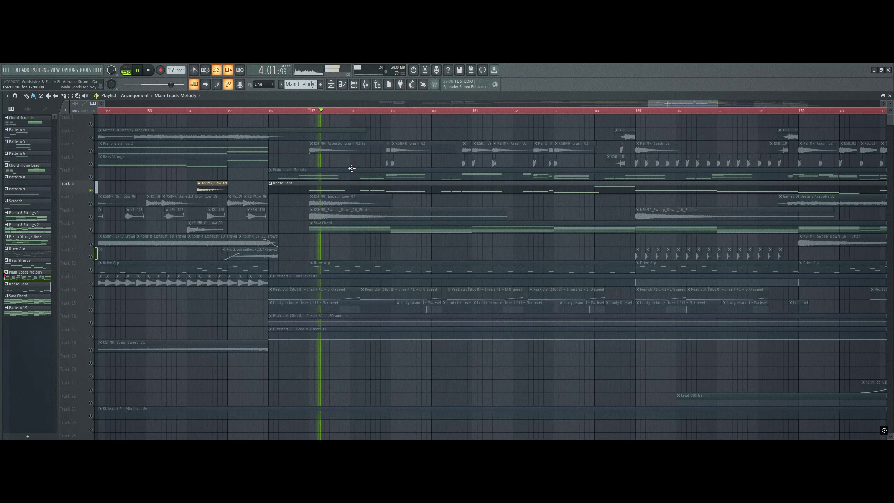
{"action": "left_click", "coordinate": [356, 85]}
{"action": "left_click", "coordinate": [337, 186]}
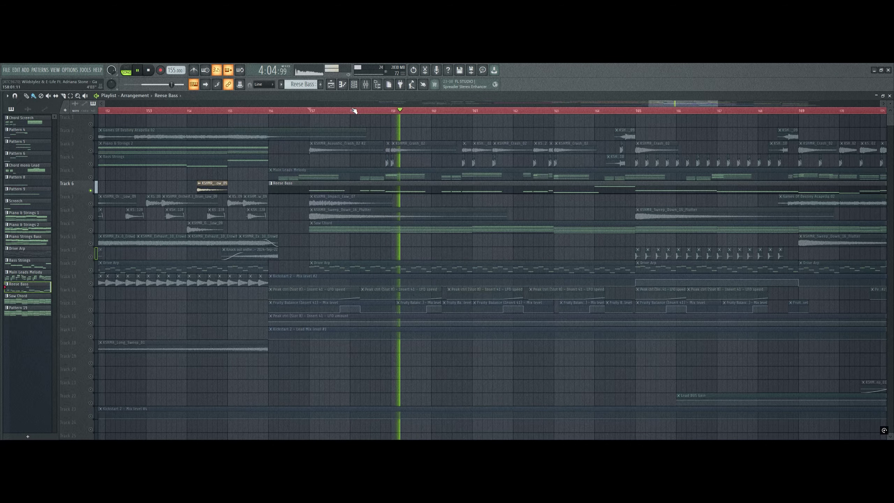
- Solo the Sylenth1 #15 channel of the Reese Bass pattern and restart playback
{"action": "left_click", "coordinate": [356, 85]}
{"action": "right_click", "coordinate": [381, 271]}
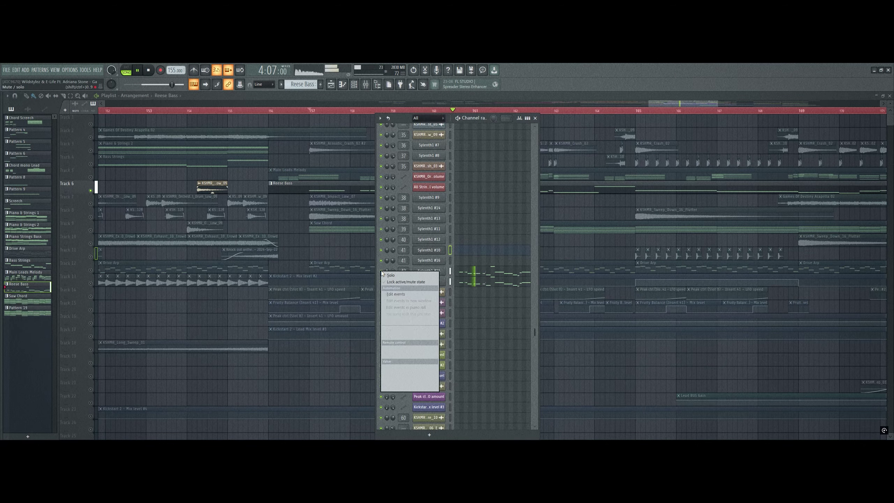
{"action": "left_click", "coordinate": [392, 276]}
{"action": "key", "text": "space"}
{"action": "key", "text": "space"}
- Examine the Sylenth1 #15 bass notes in the piano roll during playback
{"action": "left_click", "coordinate": [463, 271]}
{"action": "scroll", "coordinate": [437, 204], "scroll_direction": "down", "scroll_amount": 13}
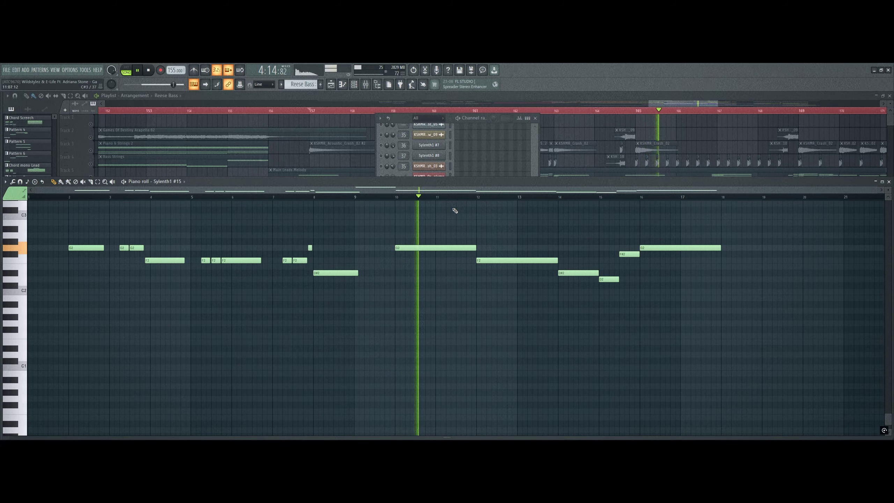
{"action": "scroll", "coordinate": [455, 210], "scroll_direction": "up", "scroll_amount": 2}
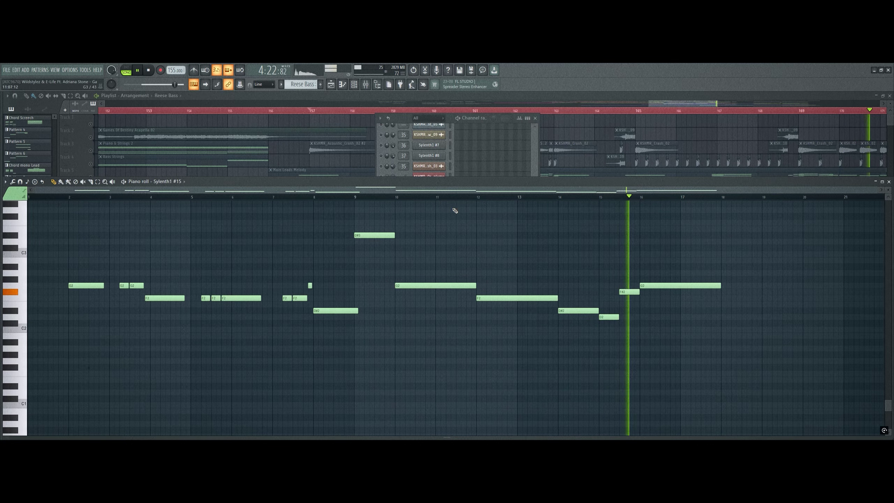
- Release the solo on Sylenth1 #15 and restart playback with only the Sylenth1 #17 bass layer
{"action": "left_click", "coordinate": [404, 118]}
{"action": "right_click", "coordinate": [381, 271]}
{"action": "left_click", "coordinate": [384, 274]}
{"action": "key", "text": "space"}
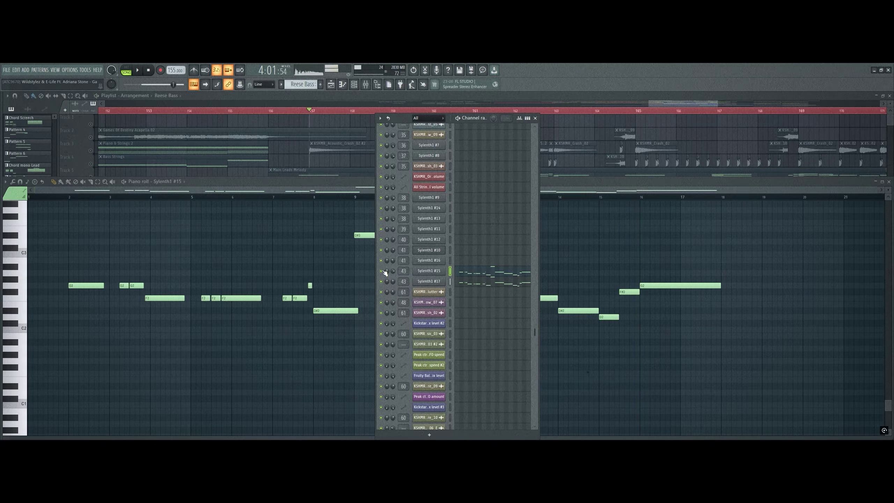
{"action": "key", "text": "space"}
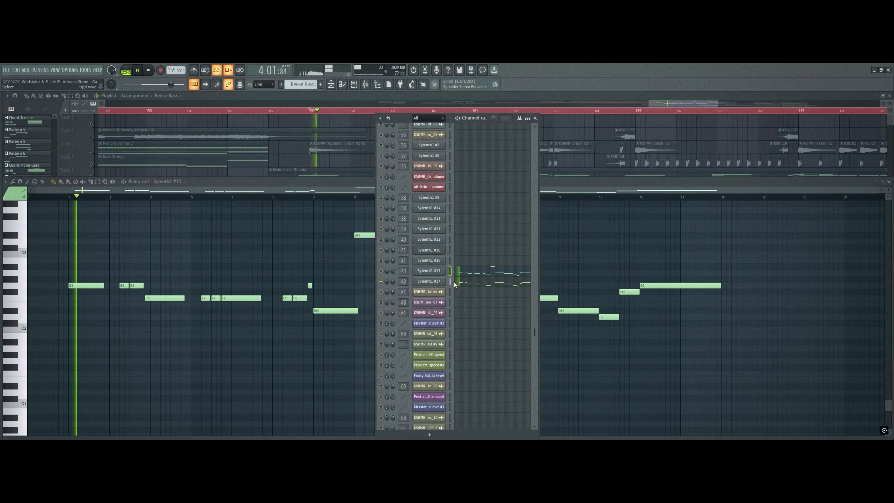
- Examine the Sylenth1 #17 bass notes in the piano roll, restore the other channels and return to the playlist
{"action": "left_click", "coordinate": [467, 283]}
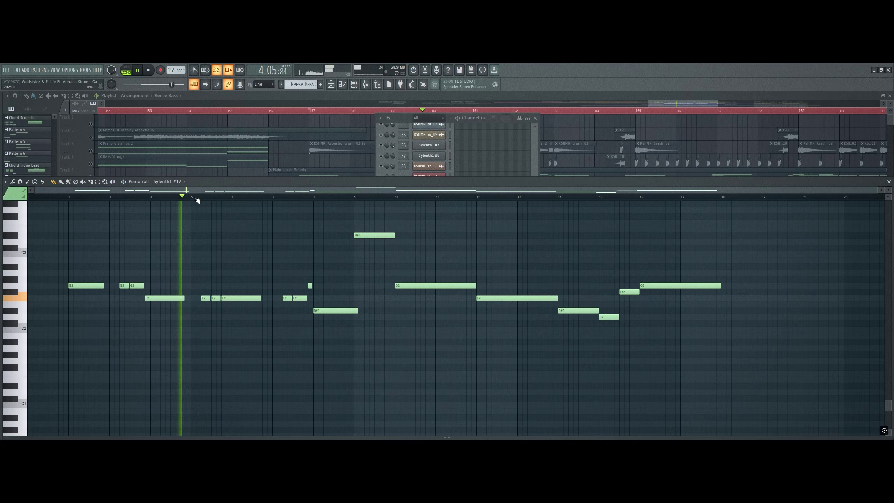
{"action": "left_click", "coordinate": [406, 136]}
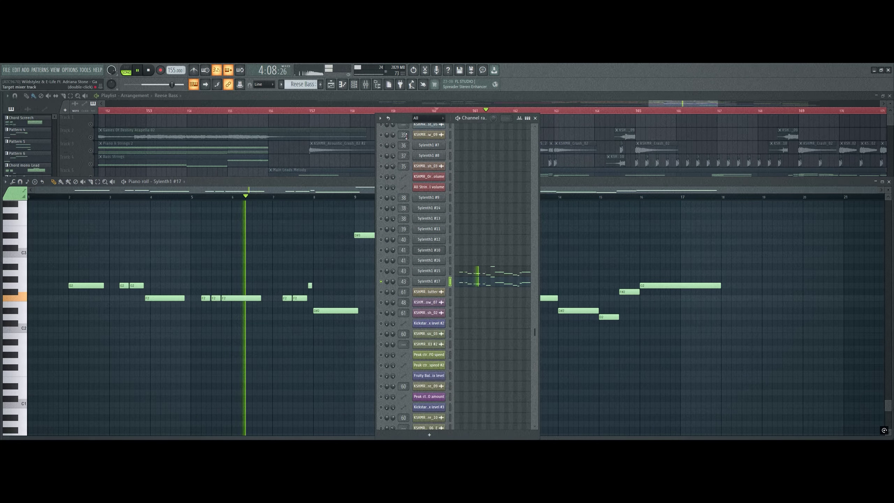
{"action": "key", "text": "space"}
{"action": "left_click", "coordinate": [317, 161]}
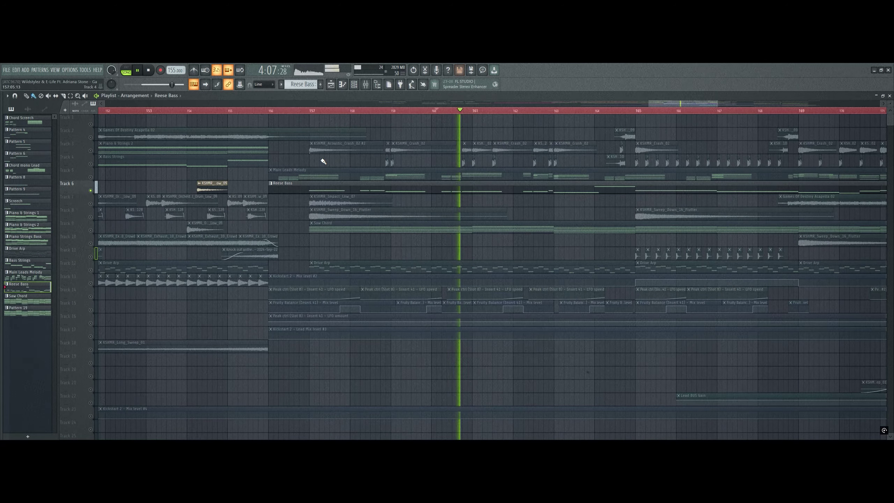
- Solo the Saw Chord track 9 and set the playback position to bar 157
{"action": "key", "text": "space"}
{"action": "right_click", "coordinate": [91, 230]}
{"action": "key", "text": "space"}
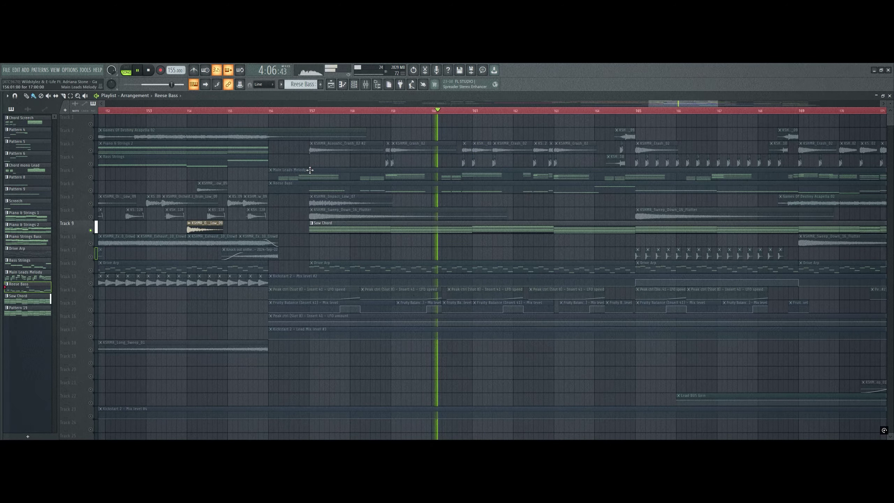
{"action": "key", "text": "space"}
{"action": "left_click", "coordinate": [311, 112]}
{"action": "key", "text": "space"}
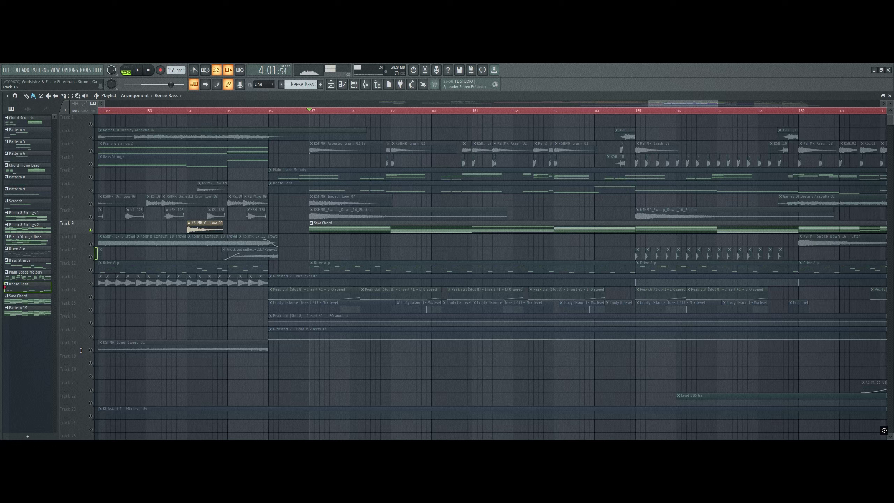
- Unmute automation tracks 13 to 17 and track 23, and play them with the Saw Chord track
{"action": "left_click", "coordinate": [91, 336]}
{"action": "left_click", "coordinate": [90, 416]}
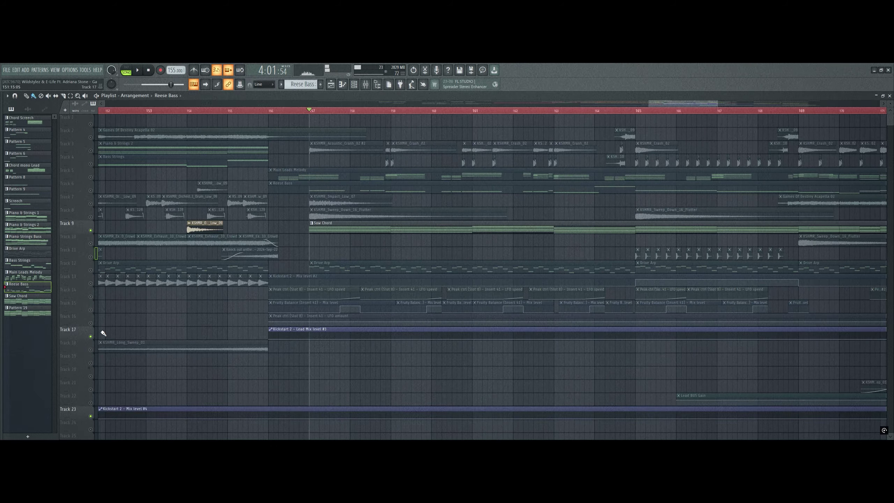
{"action": "left_click", "coordinate": [91, 323]}
{"action": "left_click", "coordinate": [91, 297]}
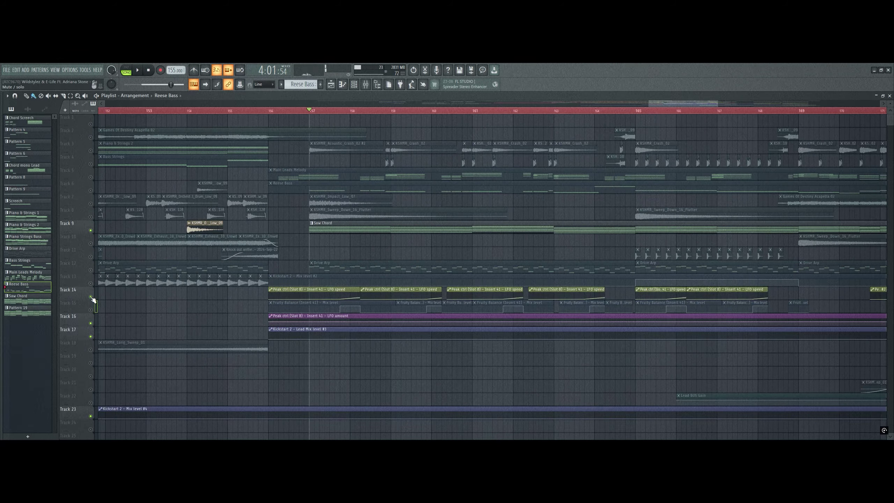
{"action": "left_click", "coordinate": [90, 310]}
{"action": "left_click", "coordinate": [91, 284]}
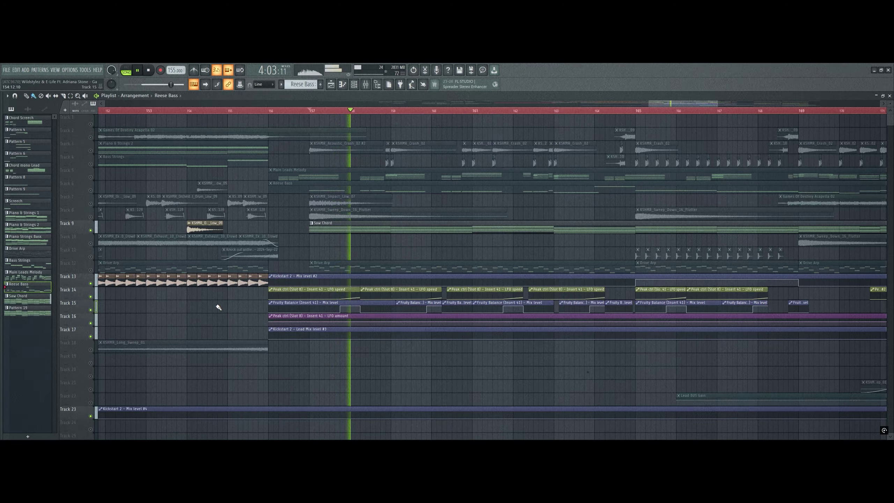
{"action": "key", "text": "space"}
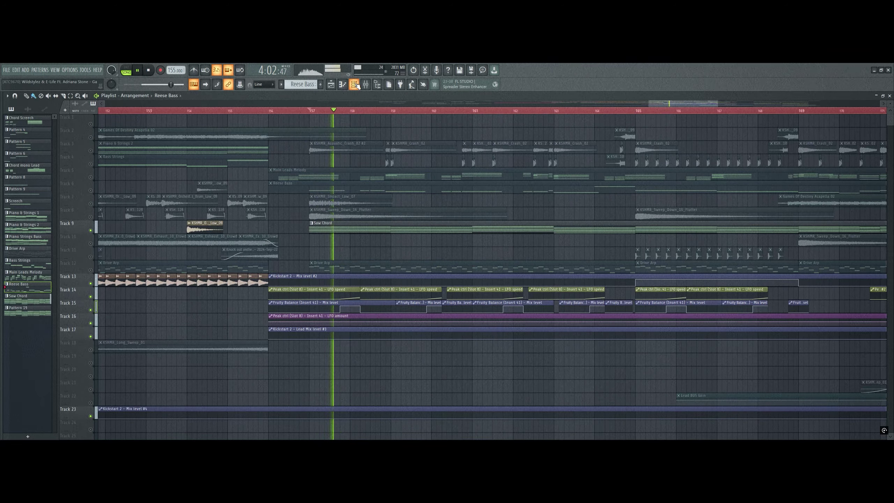
- Select the Saw Chord pattern from the playlist and show its channels in the channel rack
{"action": "left_click", "coordinate": [357, 86]}
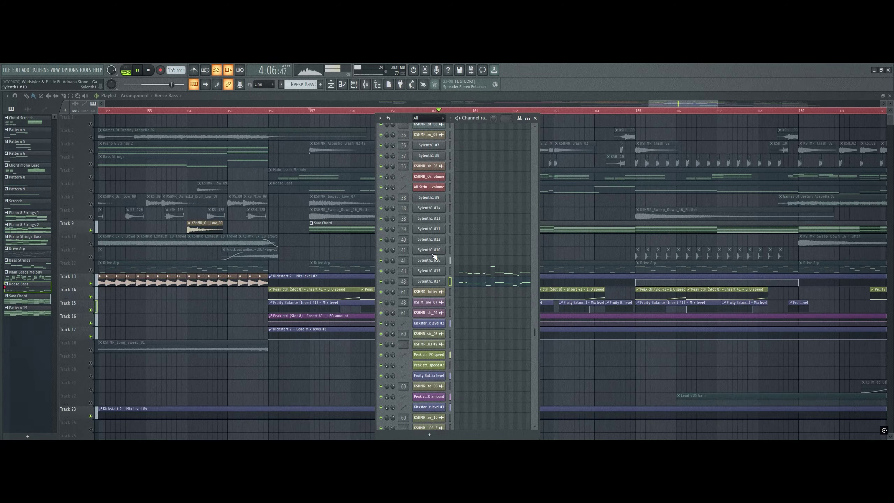
{"action": "left_click", "coordinate": [357, 85]}
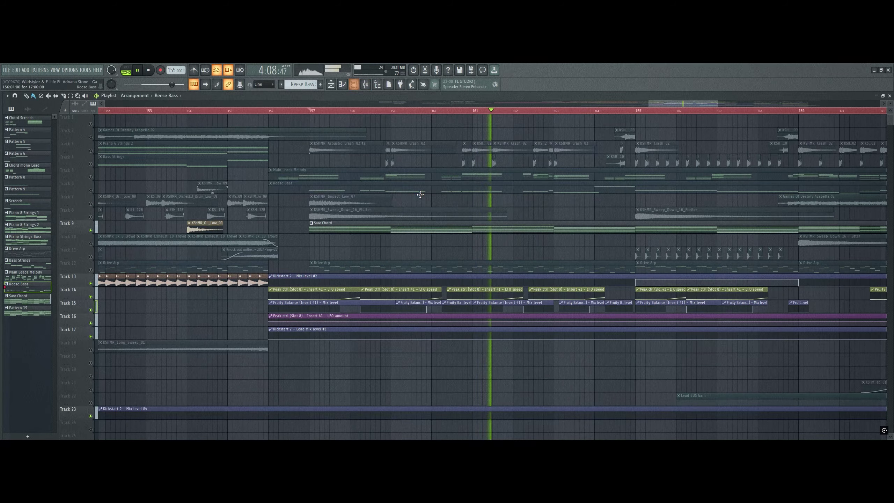
{"action": "left_click", "coordinate": [357, 83]}
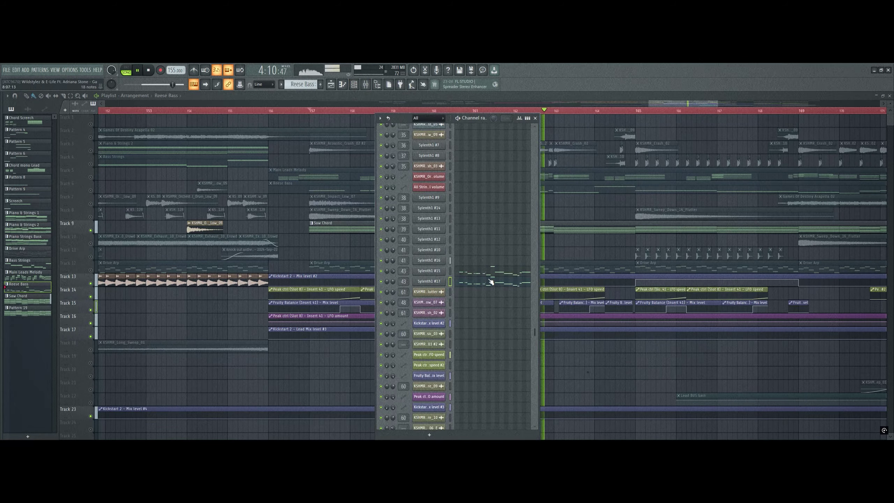
{"action": "left_click", "coordinate": [352, 226]}
{"action": "left_click", "coordinate": [357, 86]}
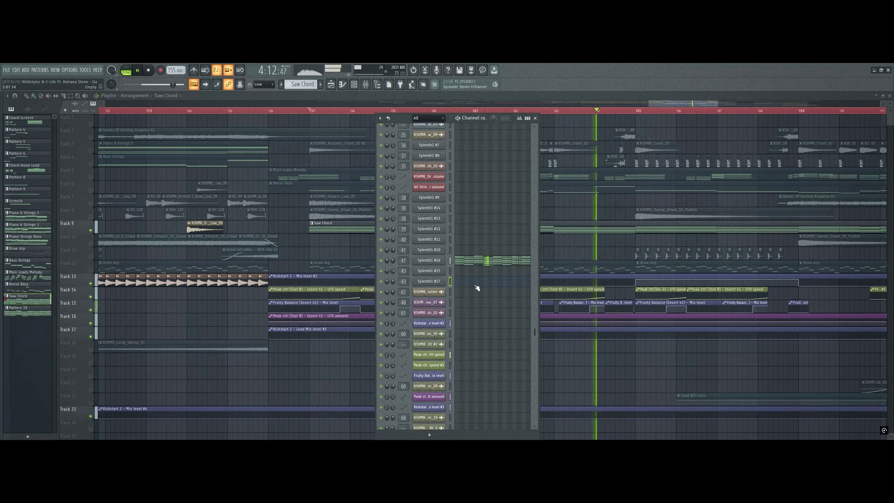
- Open the Sylenth1 #16 patch, move its window up and bring up the channel's piano roll behind it
{"action": "left_click", "coordinate": [440, 261]}
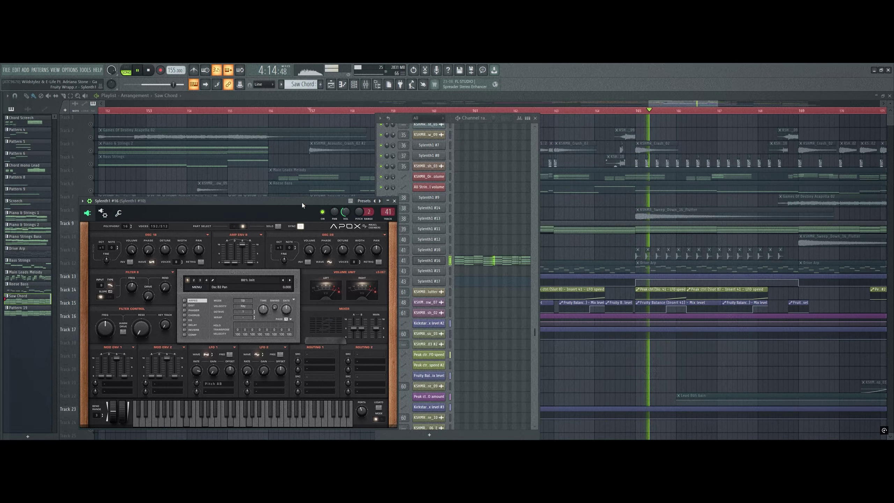
{"action": "left_click_drag", "start_coordinate": [302, 202], "coordinate": [294, 138]}
{"action": "left_click", "coordinate": [490, 262]}
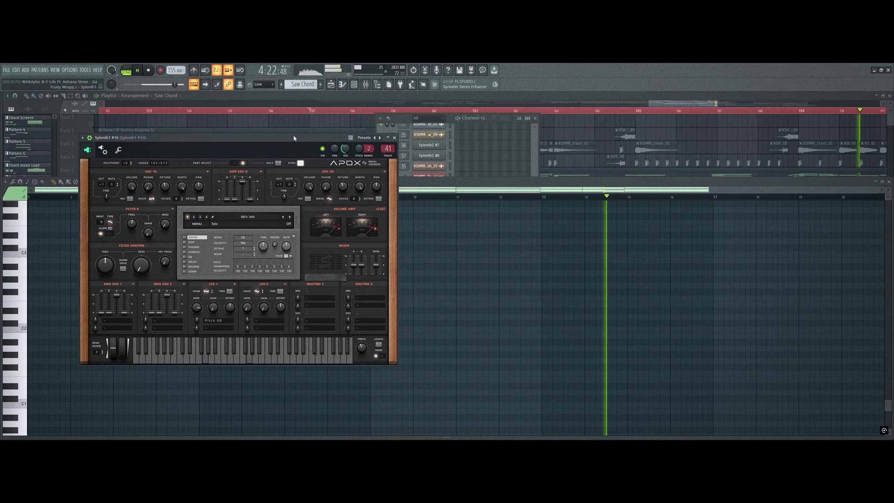
- Set the Osc B2 waveform of Sylenth1 #16 to Saw
{"action": "left_click", "coordinate": [330, 198]}
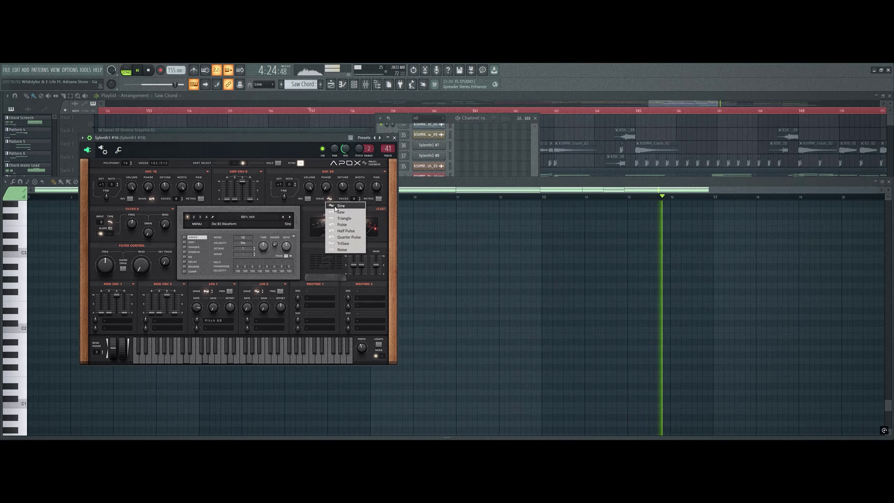
{"action": "left_click", "coordinate": [338, 216]}
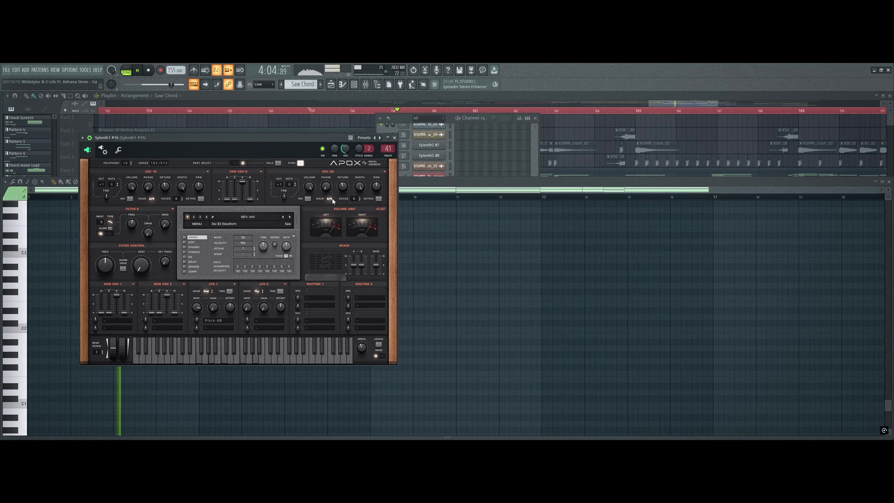
- Close the Sylenth1 #16 windows, turn off the solo on the Saw Chord track and play the full mix from bar 157
{"action": "left_click", "coordinate": [298, 123]}
{"action": "key", "text": "space"}
{"action": "right_click", "coordinate": [88, 222]}
{"action": "right_click", "coordinate": [90, 230]}
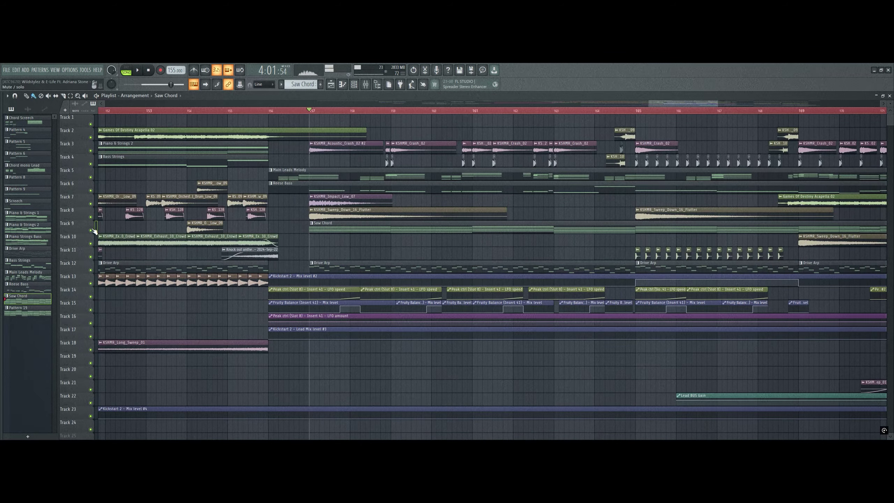
{"action": "right_click", "coordinate": [91, 229]}
{"action": "right_click", "coordinate": [90, 230]}
{"action": "key", "text": "space"}
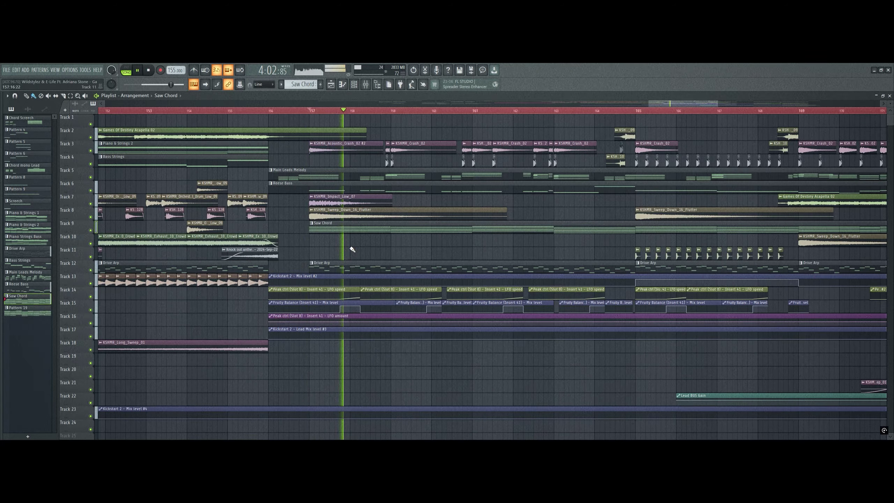
- Play the drop after bar 157 with all tracks active, briefly bringing up the channel rack, and stop playback
{"action": "left_click", "coordinate": [354, 85]}
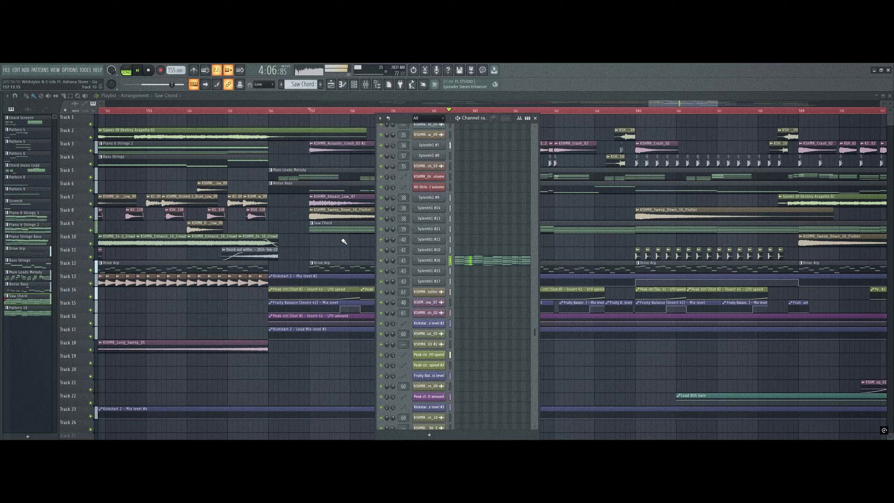
{"action": "key", "text": "F6"}
{"action": "scroll", "coordinate": [309, 112], "scroll_direction": "down", "scroll_amount": 3}
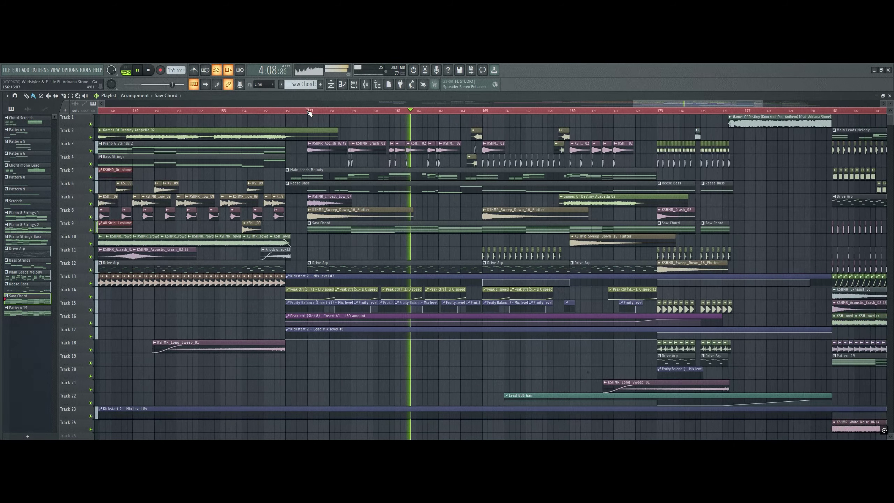
{"action": "scroll", "coordinate": [309, 112], "scroll_direction": "down", "scroll_amount": 2}
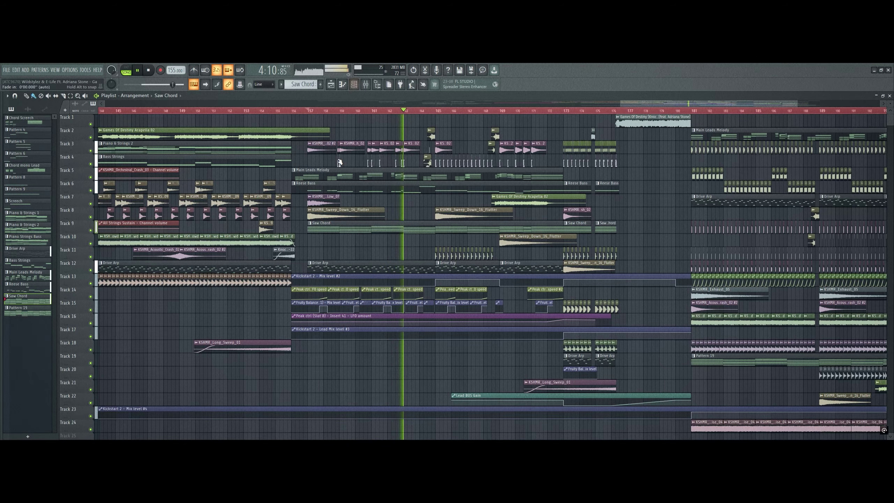
{"action": "key", "text": "space"}
{"action": "scroll", "coordinate": [330, 113], "scroll_direction": "up", "scroll_amount": 4}
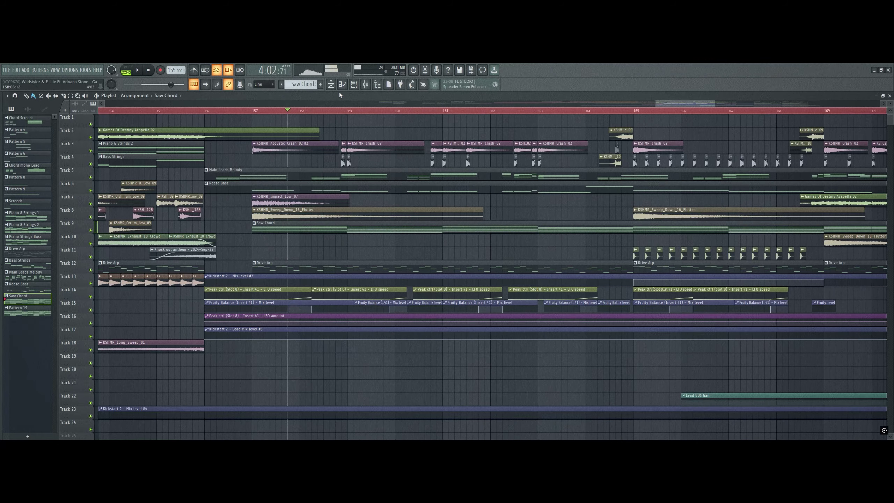
- Show the channel rack, play the drop near bar 158, and open the mixer on Insert 42
{"action": "key", "text": "F6"}
{"action": "key", "text": "space"}
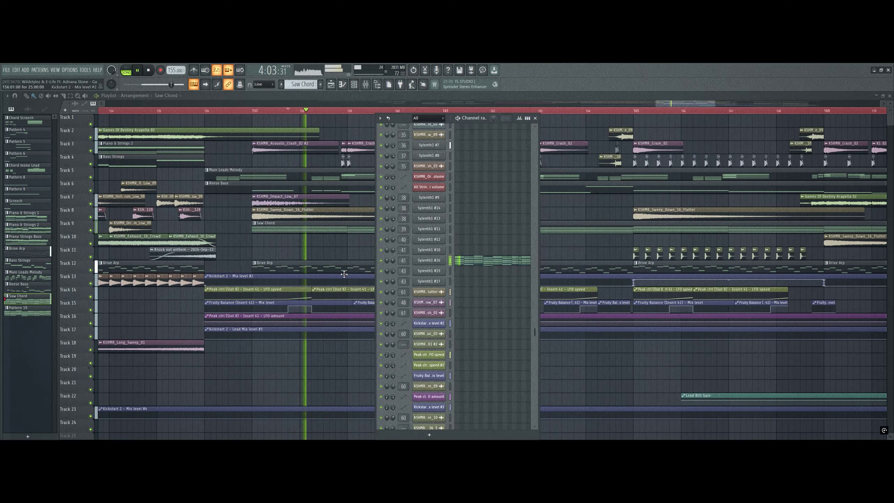
{"action": "key", "text": "space"}
{"action": "key", "text": "space"}
{"action": "key", "text": "space"}
{"action": "left_click", "coordinate": [368, 87]}
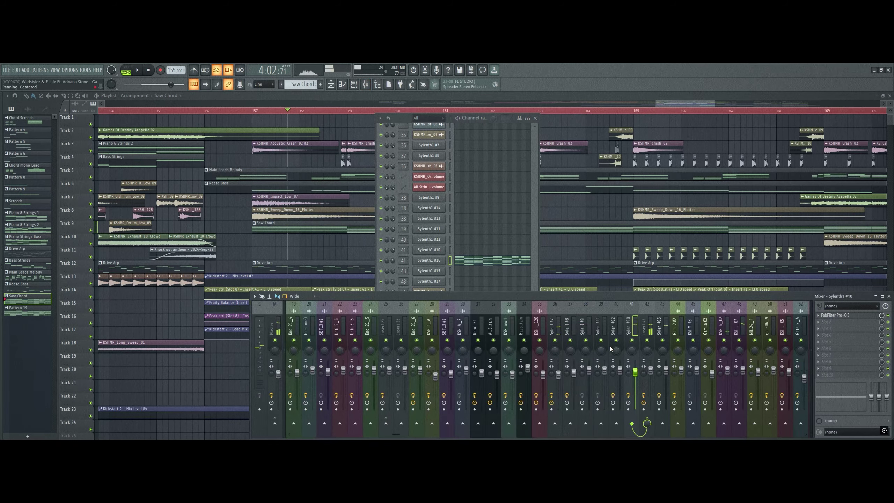
{"action": "key", "text": "space"}
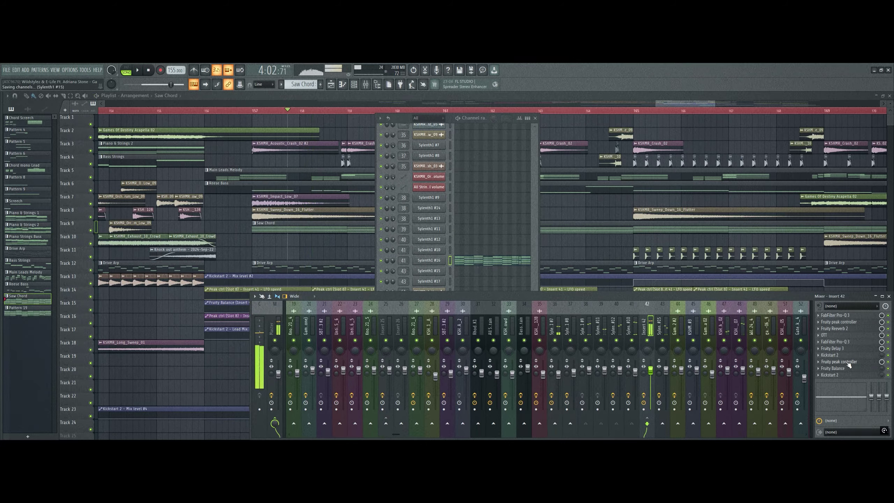
- Inspect Insert 42's Fruity peak controller and Fruity Balance side by side during playback, and close both along with the mixer and channel rack
{"action": "left_click", "coordinate": [848, 363]}
{"action": "left_click", "coordinate": [846, 371]}
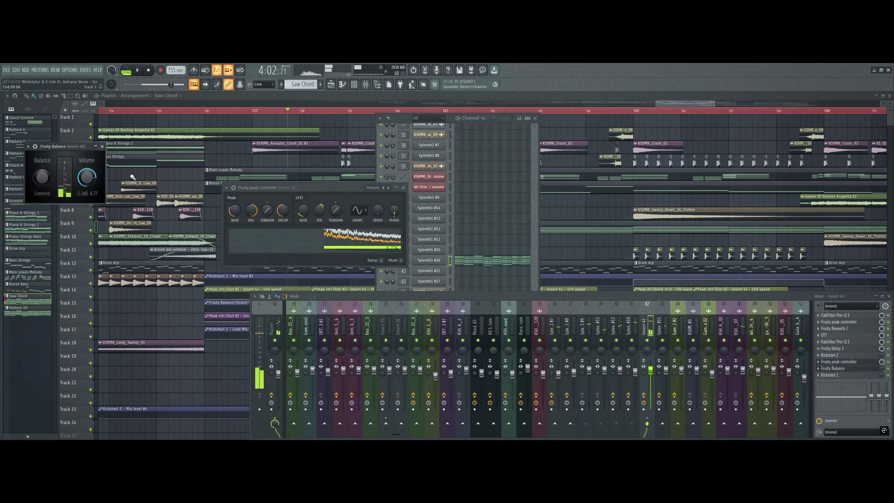
{"action": "left_click_drag", "start_coordinate": [65, 146], "coordinate": [485, 196]}
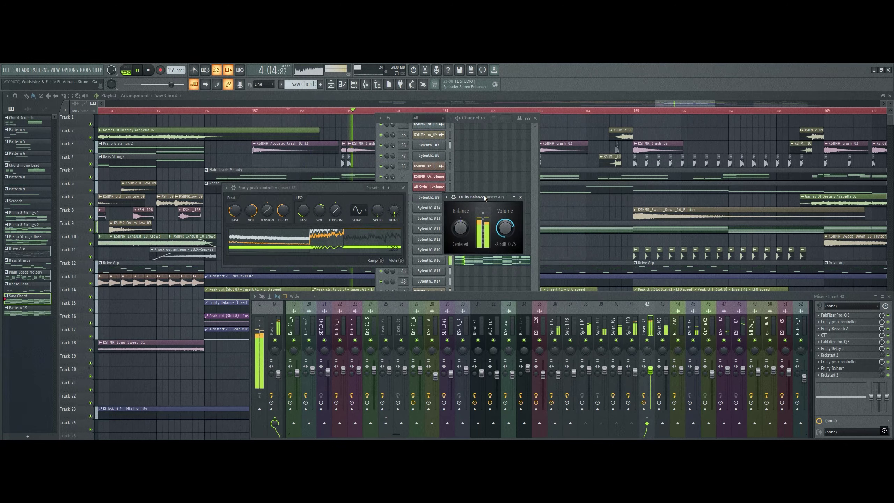
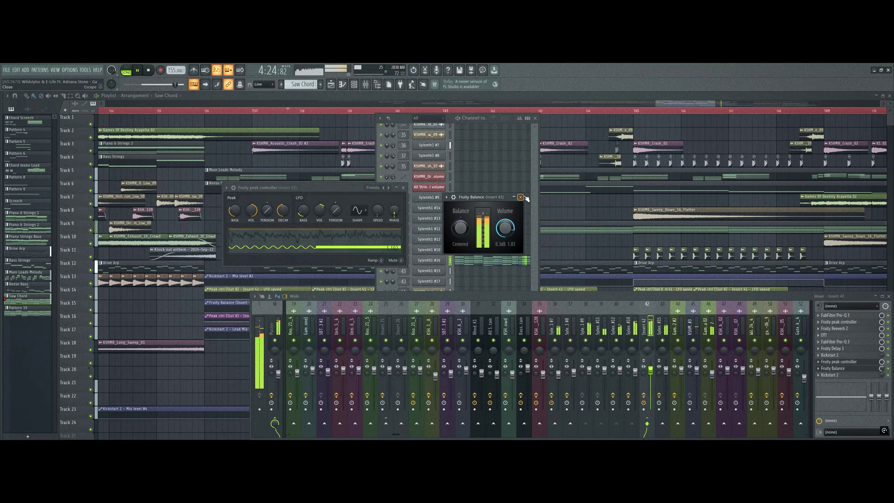
{"action": "left_click", "coordinate": [849, 362]}
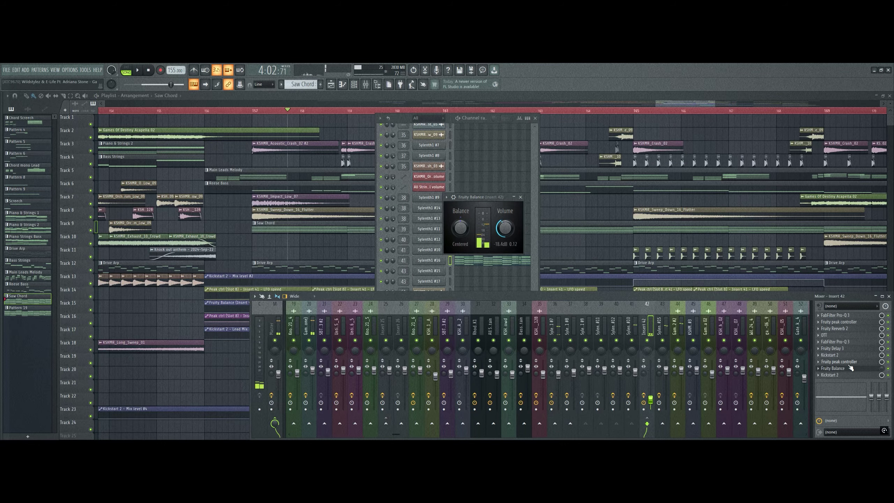
{"action": "left_click", "coordinate": [850, 368]}
{"action": "left_click", "coordinate": [601, 251]}
- Play the drop with its Fruity Balance and LFO speed automation, and return the playhead to bar 156
{"action": "key", "text": "space"}
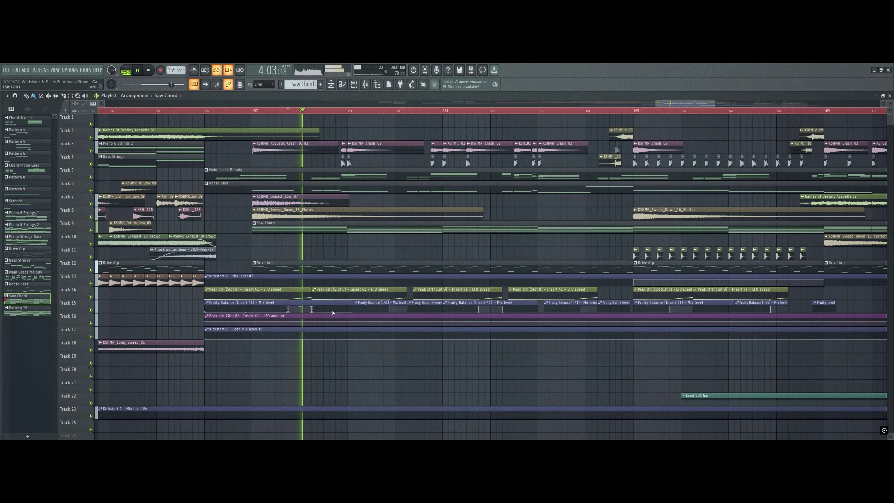
{"action": "scroll", "coordinate": [260, 117], "scroll_direction": "down", "scroll_amount": 5}
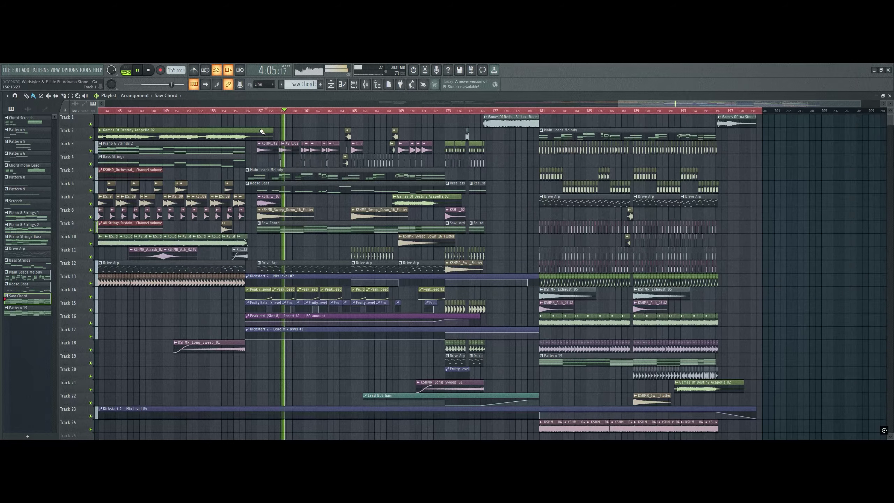
{"action": "key", "text": "space"}
{"action": "scroll", "coordinate": [253, 112], "scroll_direction": "up", "scroll_amount": 5}
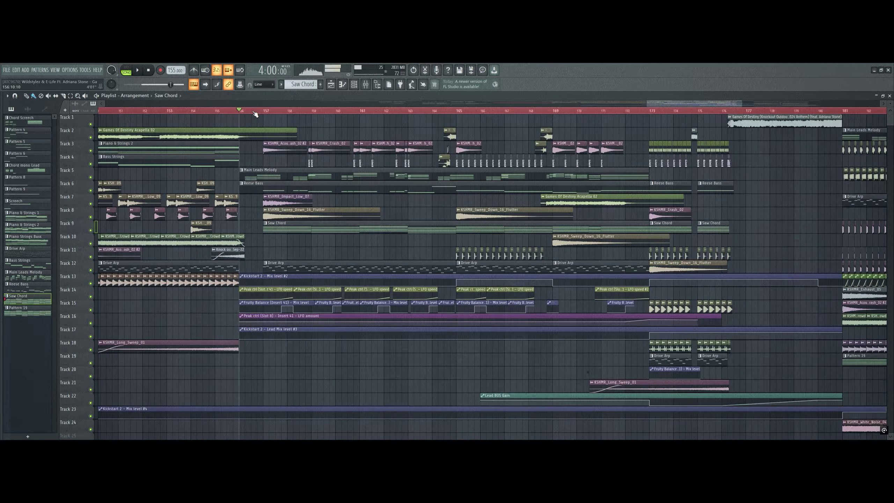
{"action": "scroll", "coordinate": [228, 114], "scroll_direction": "up", "scroll_amount": 2}
{"action": "key", "text": "space"}
{"action": "key", "text": "space"}
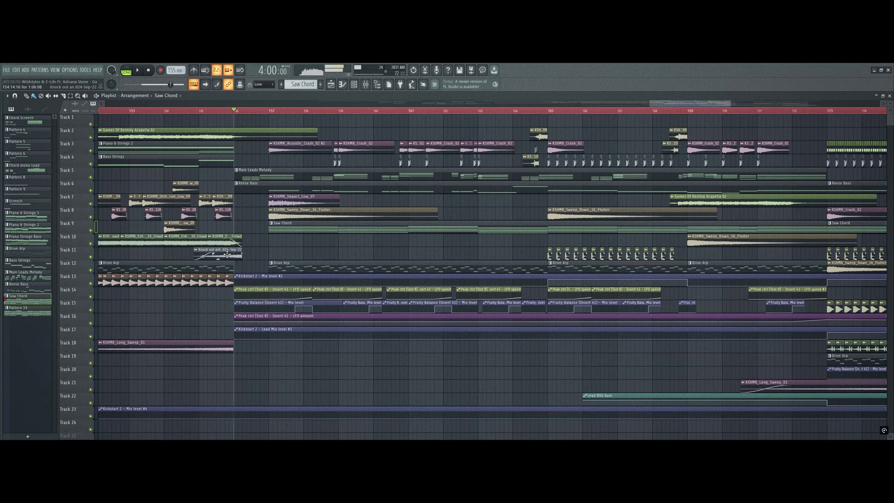
- Solo Track 11 to audition the Knock out anthem clip, restore all tracks and play into the drop
{"action": "right_click", "coordinate": [91, 257]}
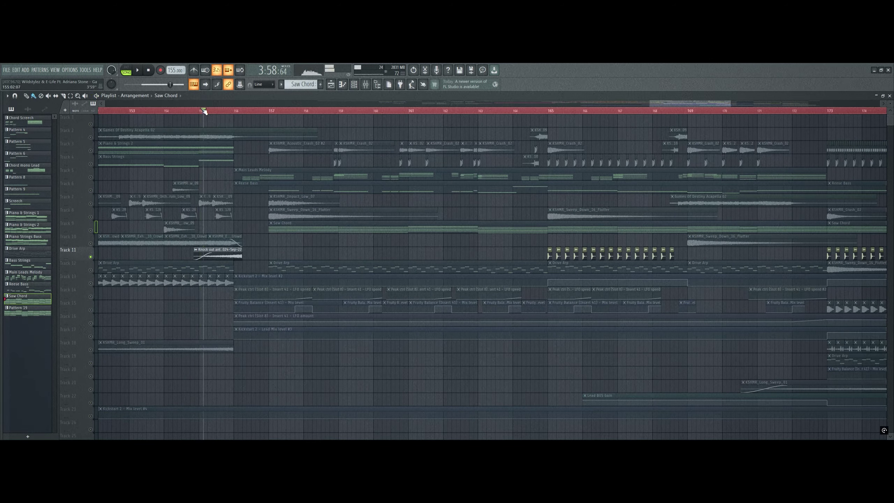
{"action": "right_click", "coordinate": [92, 256]}
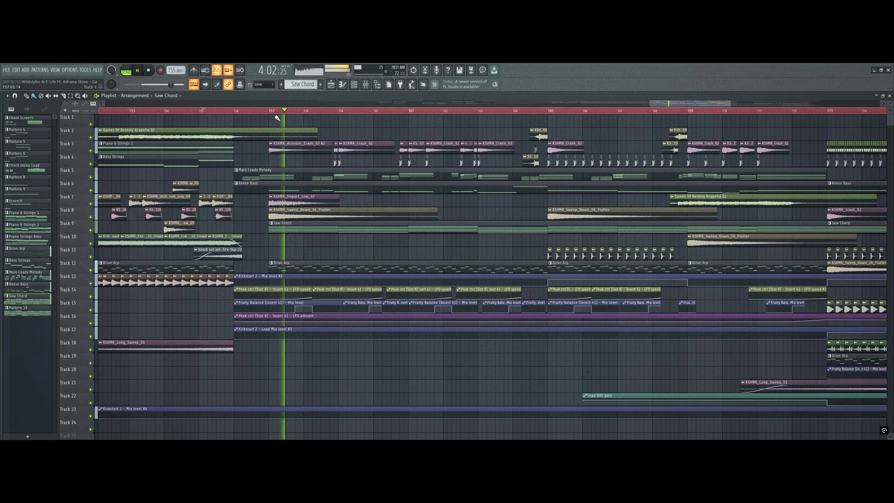
{"action": "scroll", "coordinate": [280, 104], "scroll_direction": "down", "scroll_amount": 5}
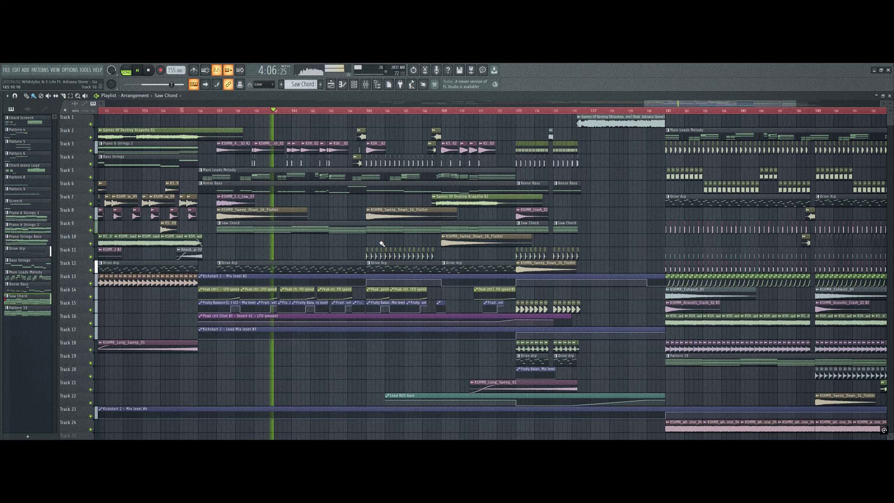
- Skip ahead to audition the second half of the drop, and set the playhead shortly before bar 169
{"action": "left_click", "coordinate": [419, 111]}
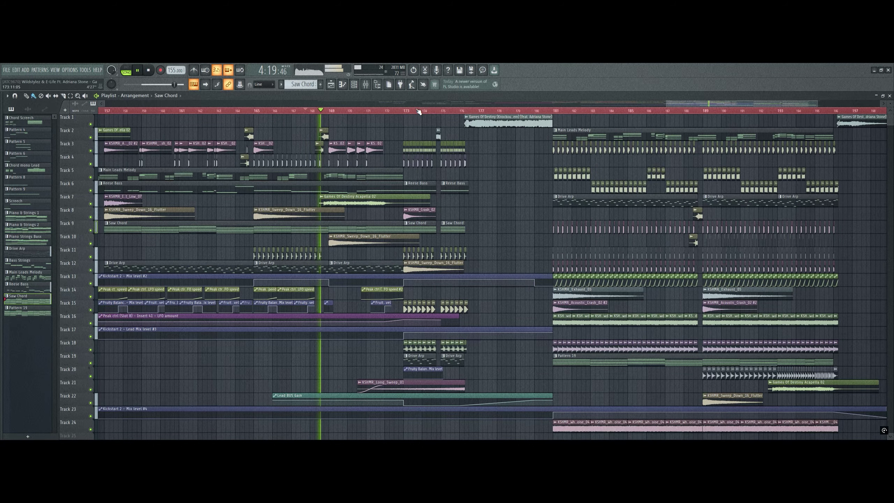
{"action": "key", "text": "space"}
{"action": "scroll", "coordinate": [320, 110], "scroll_direction": "up", "scroll_amount": 4}
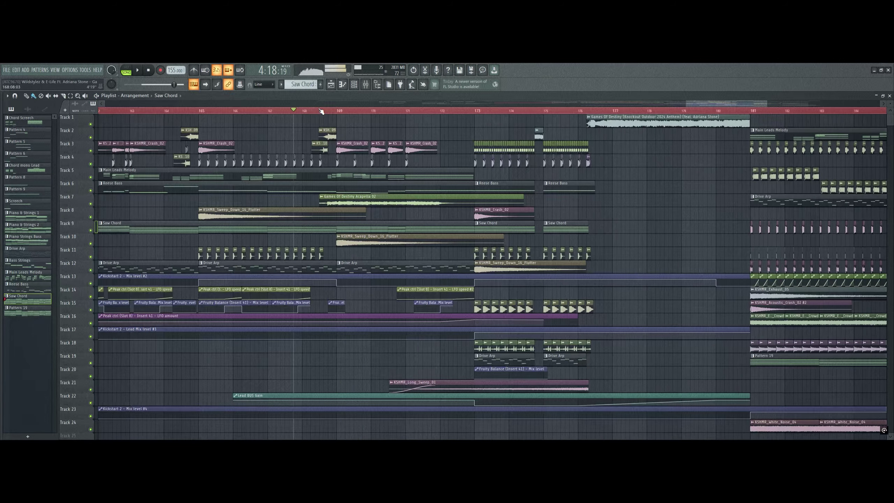
{"action": "left_click", "coordinate": [320, 110]}
- Solo Track 3, unmute Track 2 and play the snare and crash fill before bar 169
{"action": "right_click", "coordinate": [91, 150]}
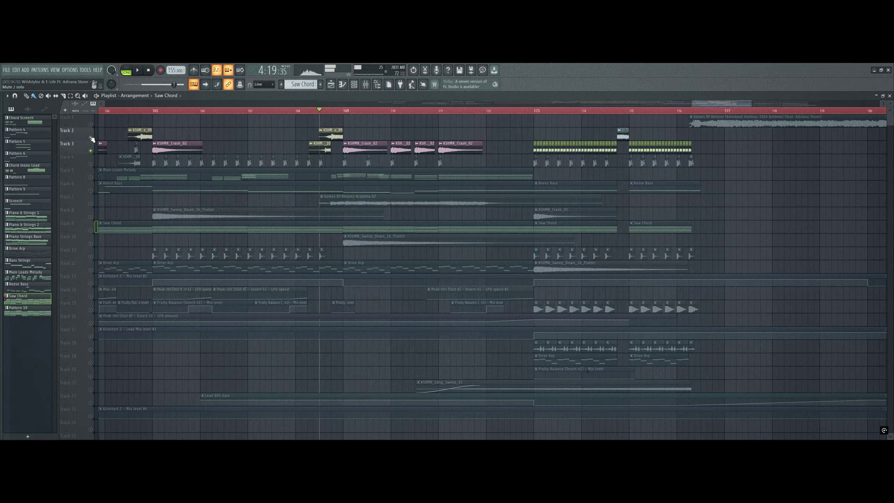
{"action": "left_click", "coordinate": [91, 137]}
{"action": "key", "text": "space"}
{"action": "scroll", "coordinate": [338, 116], "scroll_direction": "up", "scroll_amount": 5}
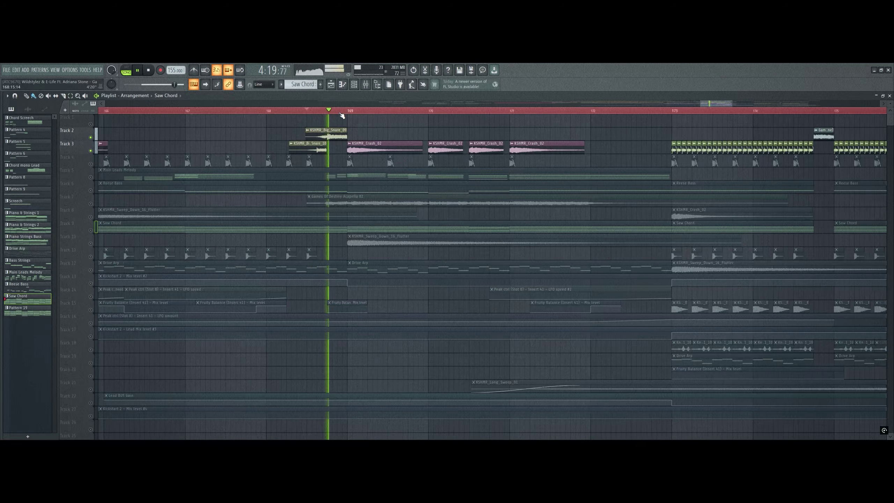
- Open the settings of the KSHMR_Big_Snare_09 clip on Track 2, check its mixer track and close the windows
{"action": "double_click", "coordinate": [327, 134]}
{"action": "key", "text": "space"}
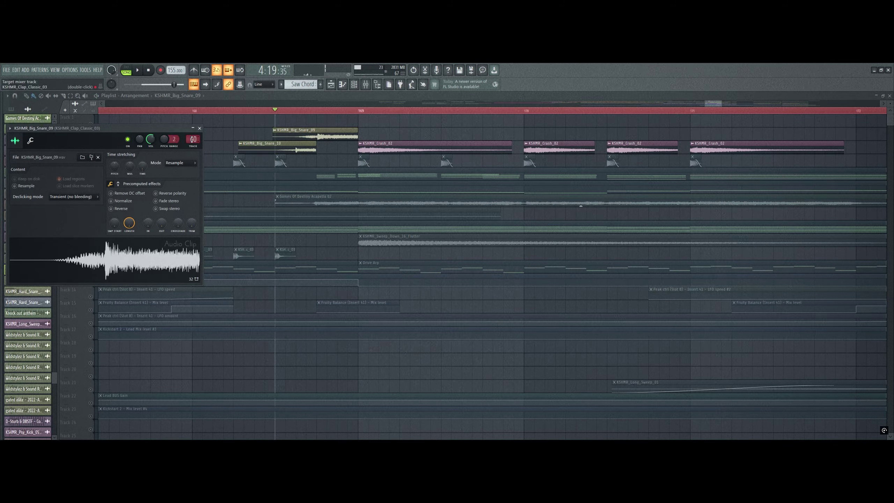
{"action": "double_click", "coordinate": [192, 139]}
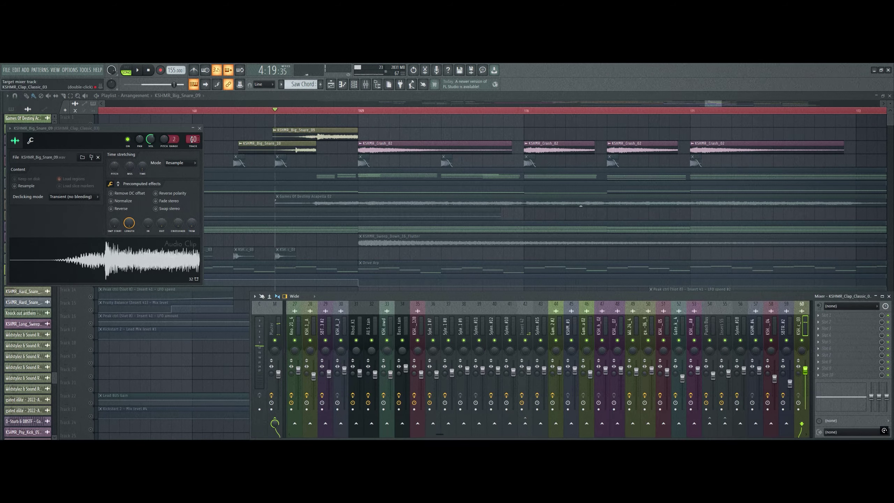
{"action": "right_click", "coordinate": [241, 123]}
- Restore all tracks, play the full mix from before bar 169 to the end of the drop, and stop
{"action": "right_click", "coordinate": [91, 137]}
{"action": "right_click", "coordinate": [91, 137]}
{"action": "key", "text": "space"}
{"action": "scroll", "coordinate": [284, 111], "scroll_direction": "down", "scroll_amount": 3}
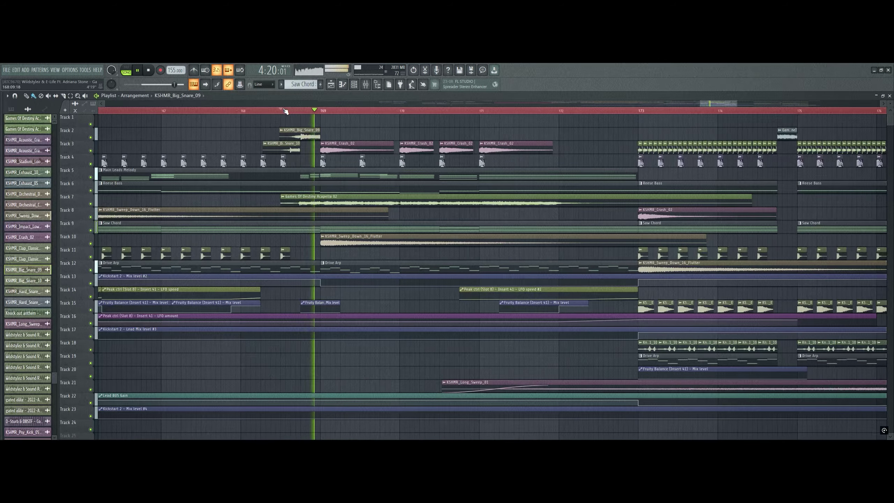
{"action": "scroll", "coordinate": [285, 111], "scroll_direction": "down", "scroll_amount": 4}
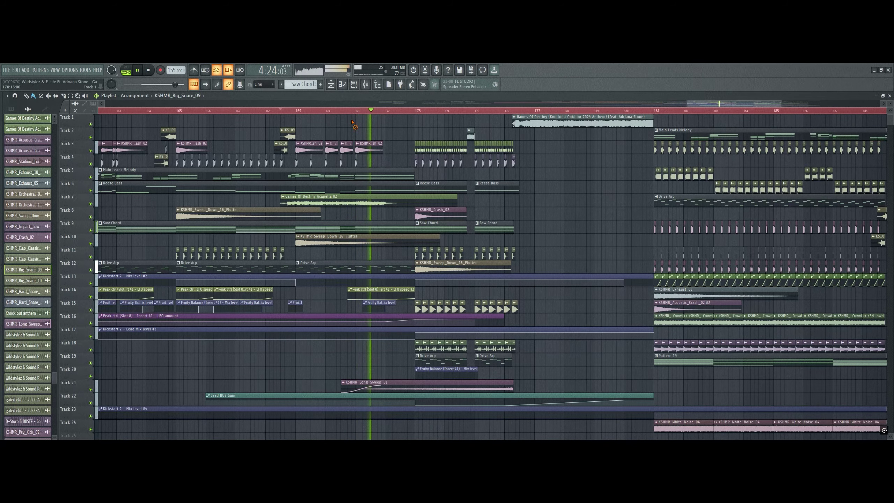
{"action": "scroll", "coordinate": [353, 124], "scroll_direction": "down", "scroll_amount": 4}
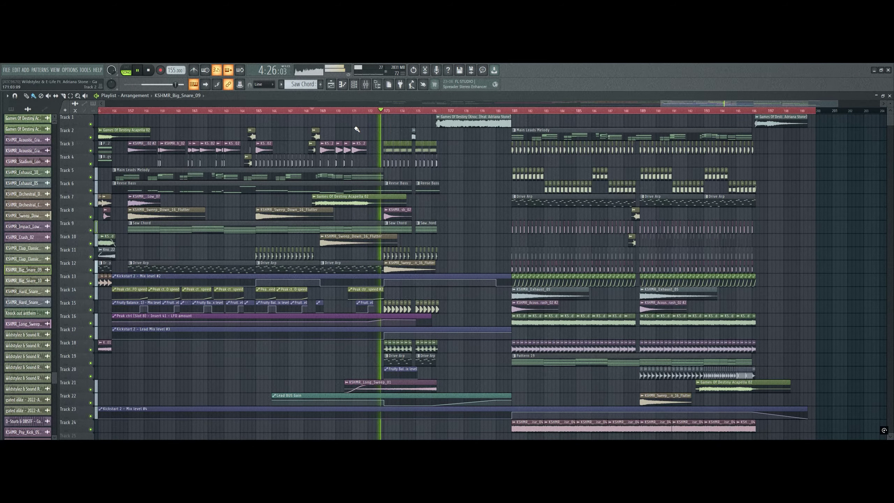
{"action": "scroll", "coordinate": [407, 117], "scroll_direction": "up", "scroll_amount": 4}
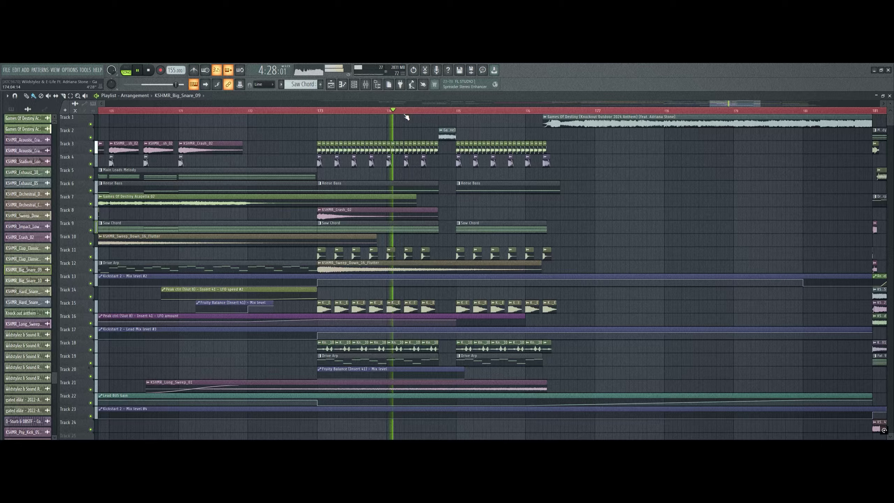
{"action": "scroll", "coordinate": [399, 265], "scroll_direction": "down", "scroll_amount": 2}
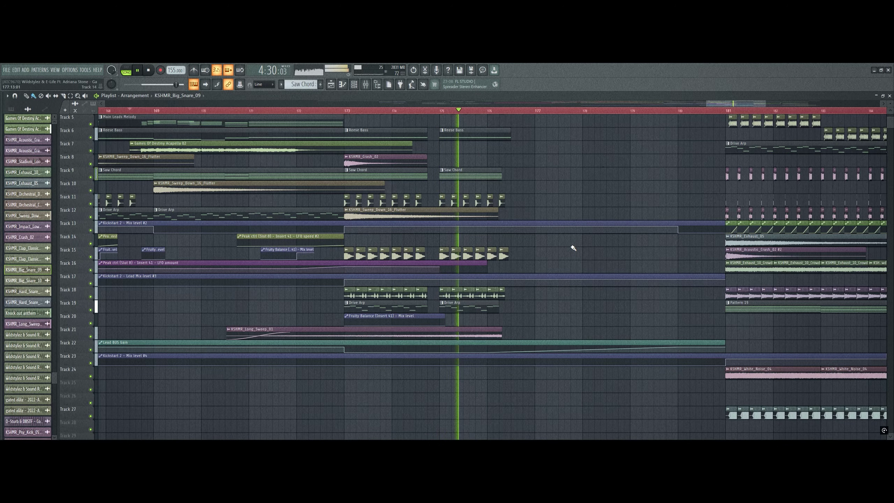
{"action": "scroll", "coordinate": [571, 246], "scroll_direction": "up", "scroll_amount": 2}
{"action": "key", "text": "space"}
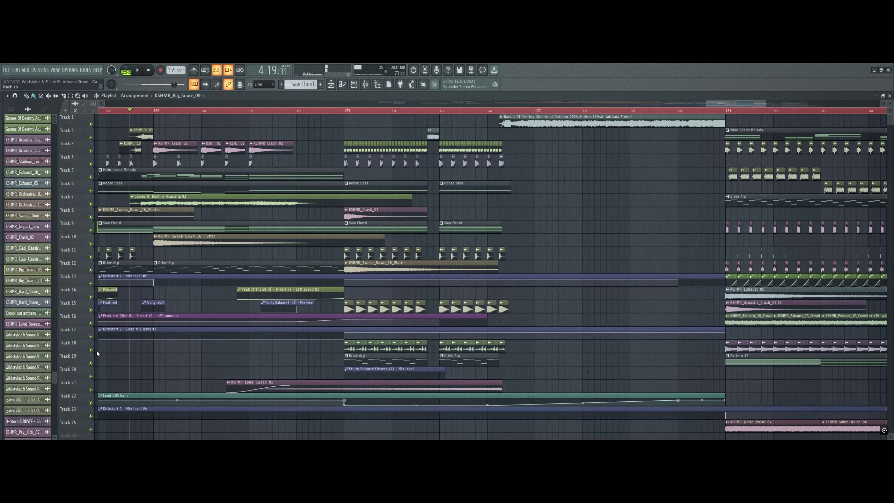
- Audition Track 18 and the Saw Chord track alone from bar 173, restore all tracks, play the full mix and stop
{"action": "right_click", "coordinate": [90, 349]}
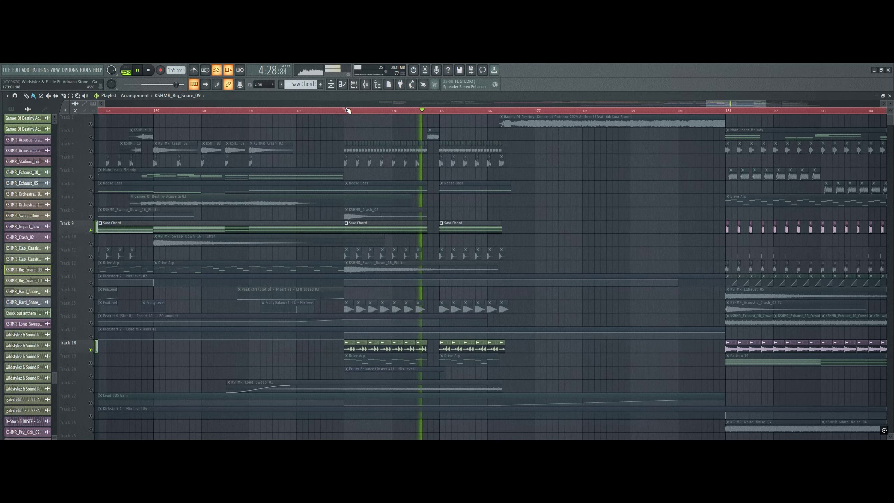
{"action": "right_click", "coordinate": [92, 233]}
{"action": "right_click", "coordinate": [92, 233]}
{"action": "right_click", "coordinate": [92, 233]}
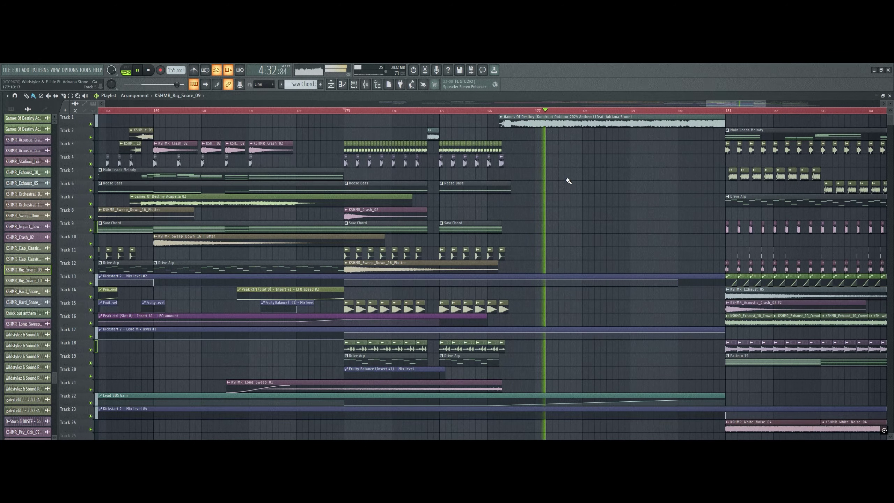
{"action": "key", "text": "space"}
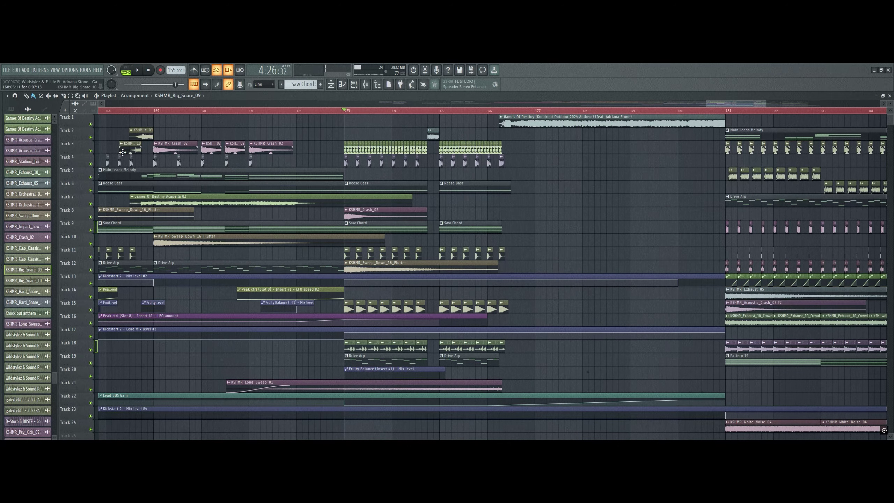
- Solo Track 3, Track 4 and Track 15 in turn and play each alone from bar 173
{"action": "right_click", "coordinate": [92, 151]}
{"action": "scroll", "coordinate": [412, 113], "scroll_direction": "up", "scroll_amount": 3}
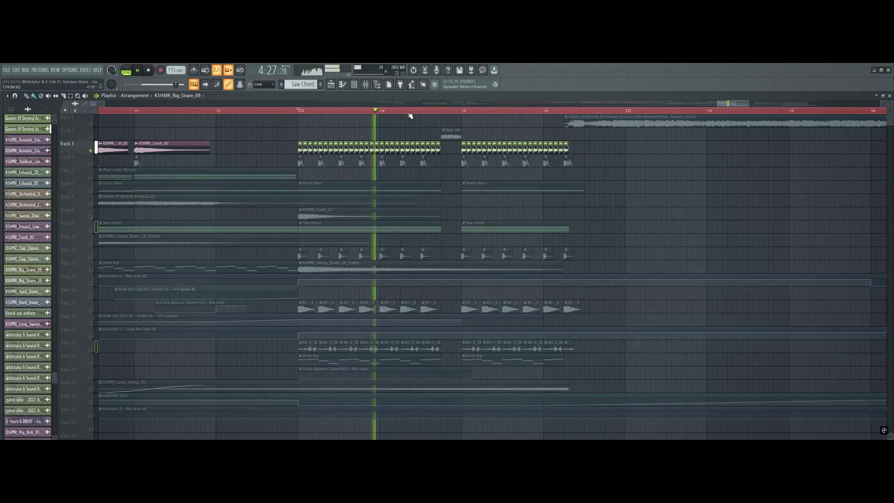
{"action": "key", "text": "space"}
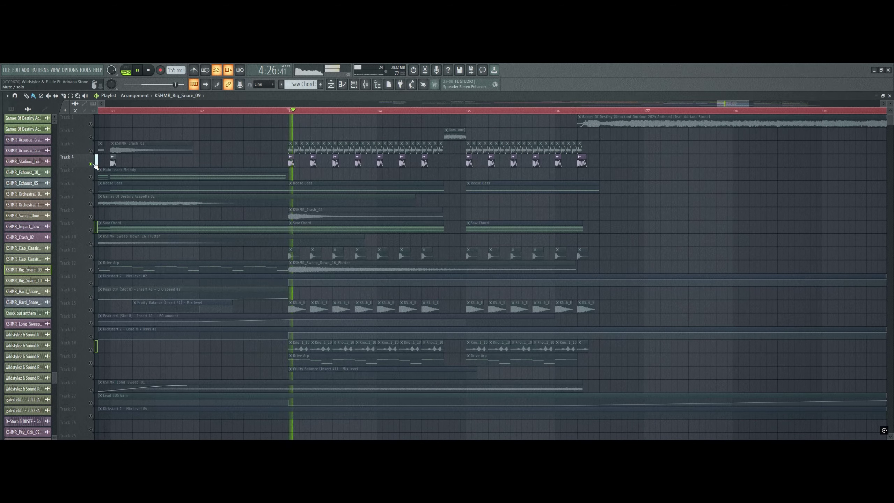
{"action": "scroll", "coordinate": [93, 211], "scroll_direction": "down", "scroll_amount": 3}
{"action": "right_click", "coordinate": [91, 231]}
{"action": "right_click", "coordinate": [91, 217]}
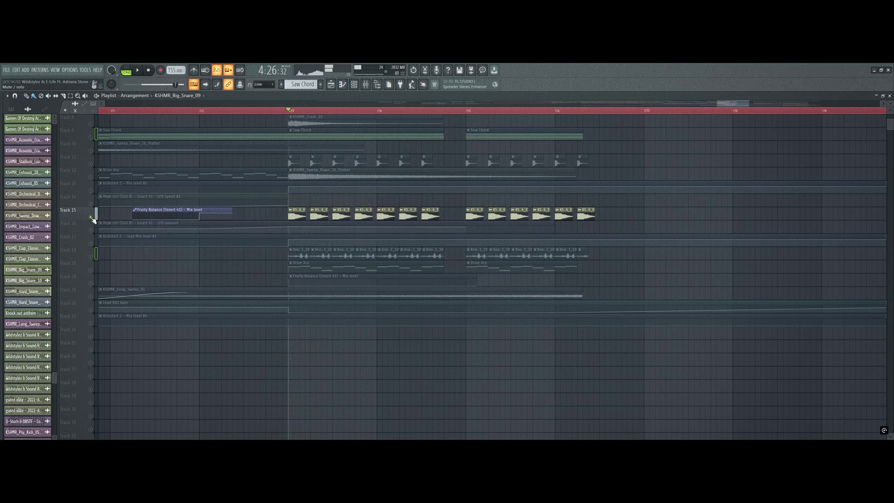
- Audition the Track 12 sweep down, the Track 19 Drive Arp and the Track 21 long sweep alone, and restore all tracks
{"action": "right_click", "coordinate": [91, 178]}
{"action": "scroll", "coordinate": [93, 198], "scroll_direction": "down", "scroll_amount": 1}
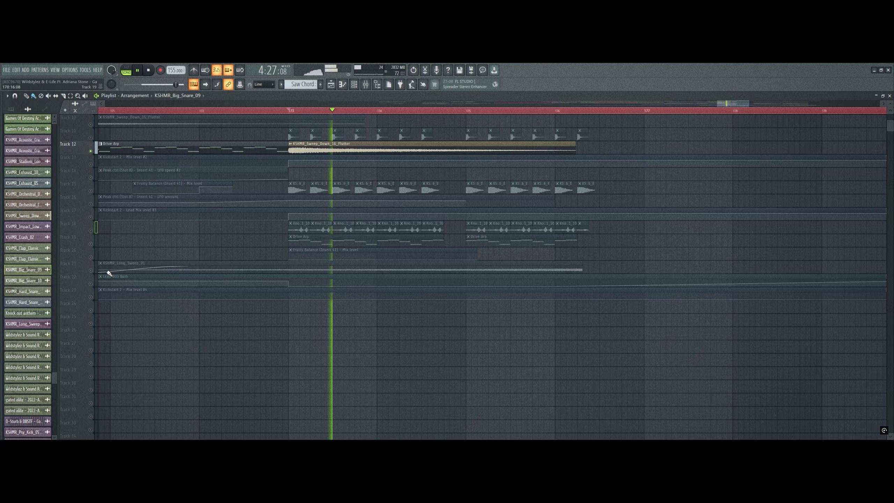
{"action": "right_click", "coordinate": [91, 243]}
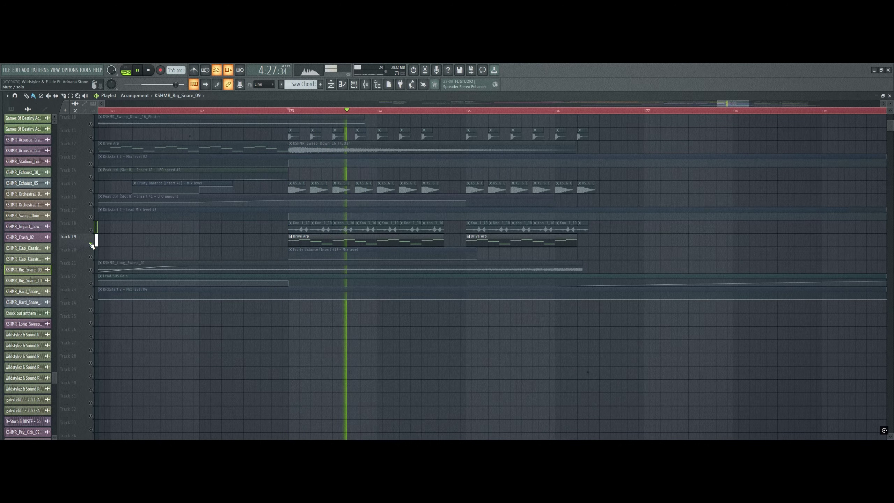
{"action": "right_click", "coordinate": [91, 244]}
{"action": "right_click", "coordinate": [91, 270]}
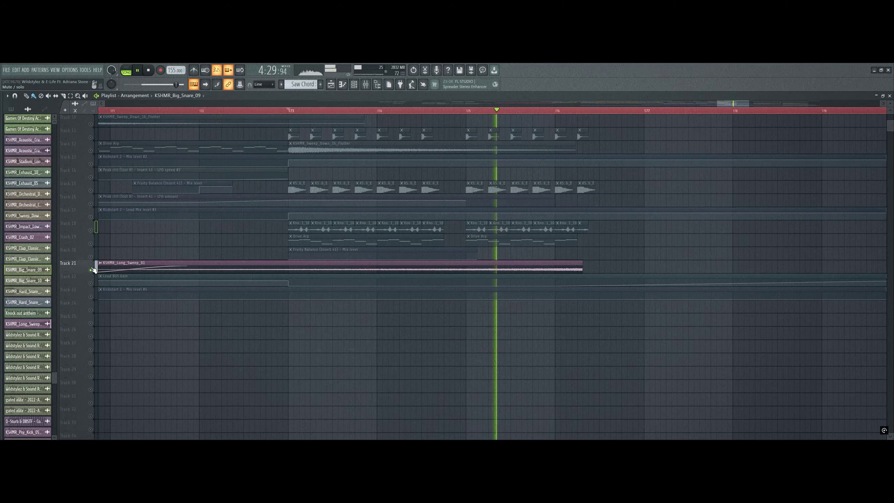
{"action": "right_click", "coordinate": [92, 270]}
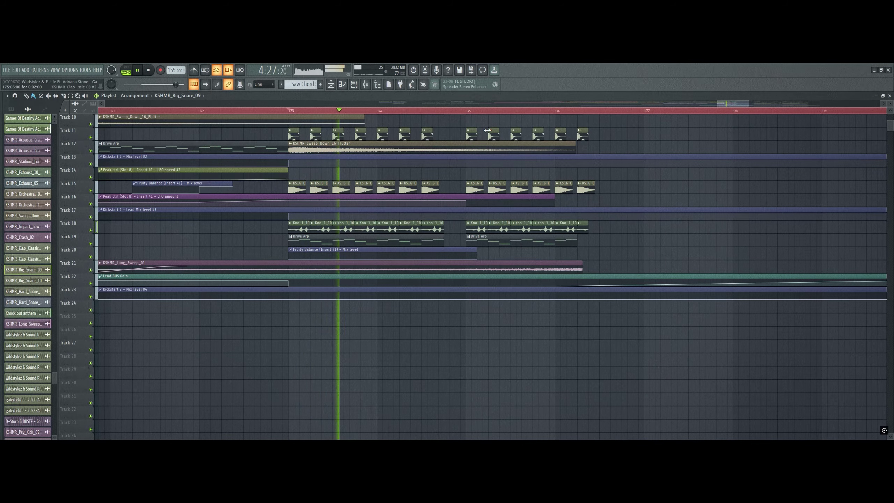
- Play the full mix of the section from bar 173 and then the drop starting at bar 181
{"action": "scroll", "coordinate": [439, 104], "scroll_direction": "down", "scroll_amount": 5}
{"action": "left_click_drag", "start_coordinate": [518, 184], "coordinate": [406, 204]}
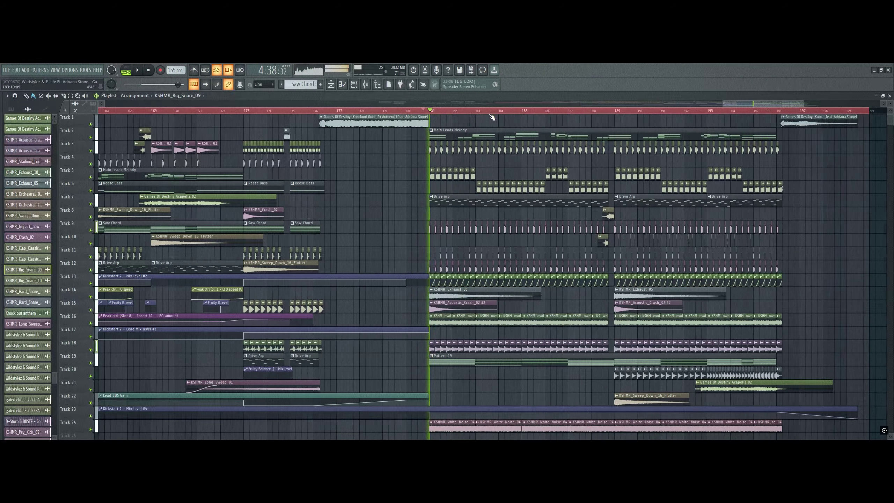
{"action": "scroll", "coordinate": [492, 117], "scroll_direction": "up", "scroll_amount": 3}
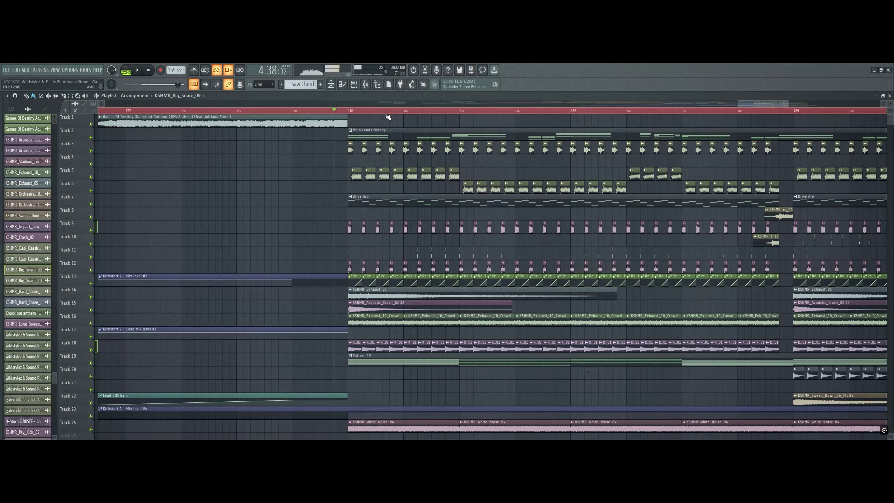
{"action": "scroll", "coordinate": [359, 113], "scroll_direction": "up", "scroll_amount": 2}
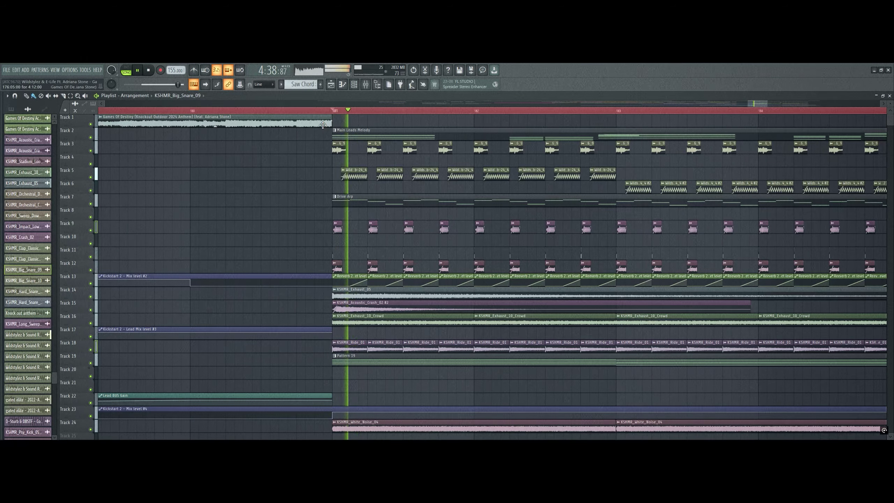
- Mute the Main Leads Melody on Track 2 and play the drop from bar 181 without it
{"action": "left_click", "coordinate": [90, 137]}
{"action": "key", "text": "space"}
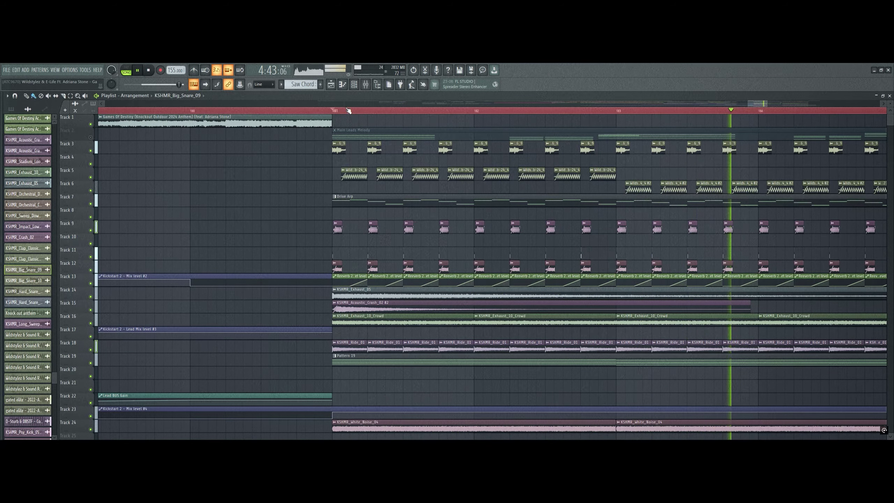
{"action": "scroll", "coordinate": [348, 112], "scroll_direction": "down", "scroll_amount": 5}
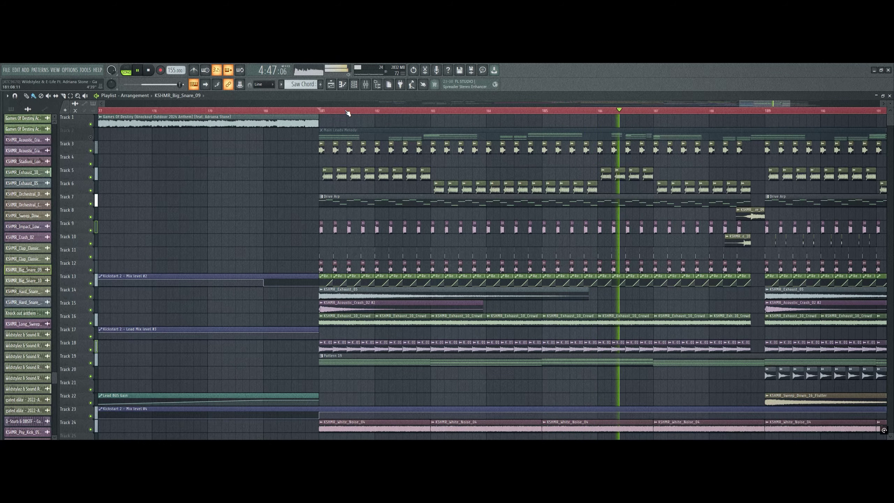
{"action": "scroll", "coordinate": [342, 106], "scroll_direction": "right", "scroll_amount": 2}
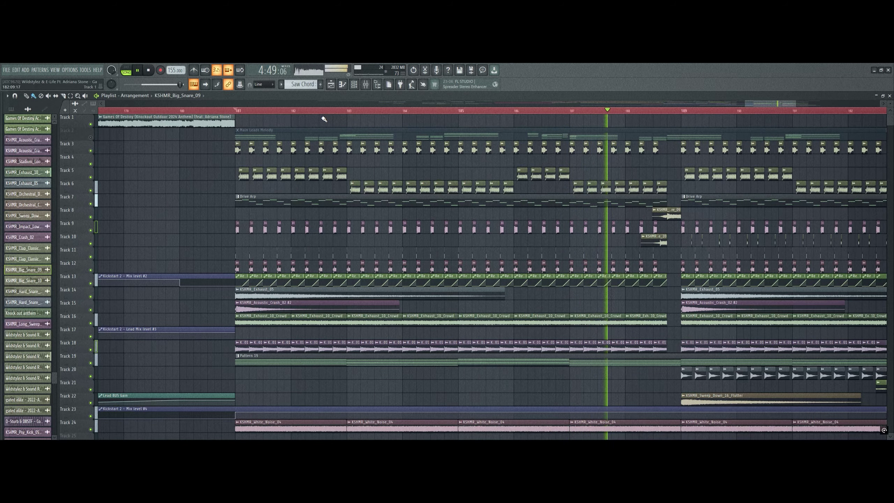
{"action": "scroll", "coordinate": [239, 114], "scroll_direction": "up", "scroll_amount": 3}
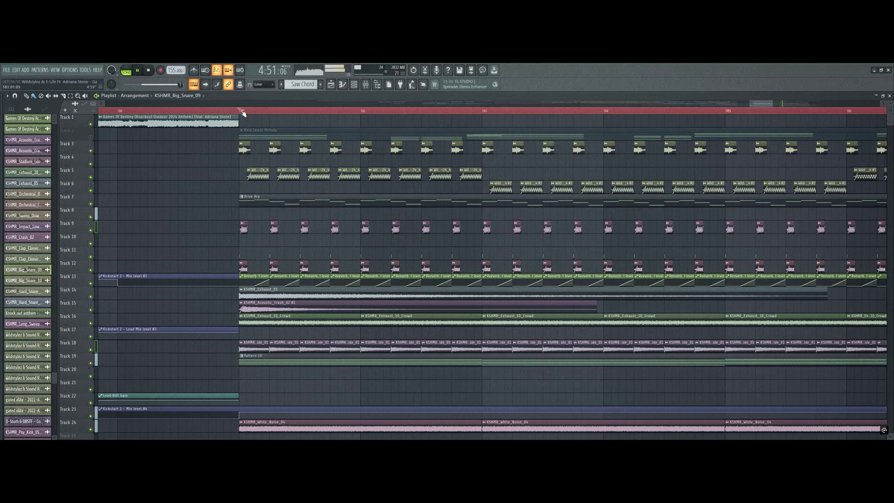
{"action": "scroll", "coordinate": [242, 112], "scroll_direction": "up", "scroll_amount": 2}
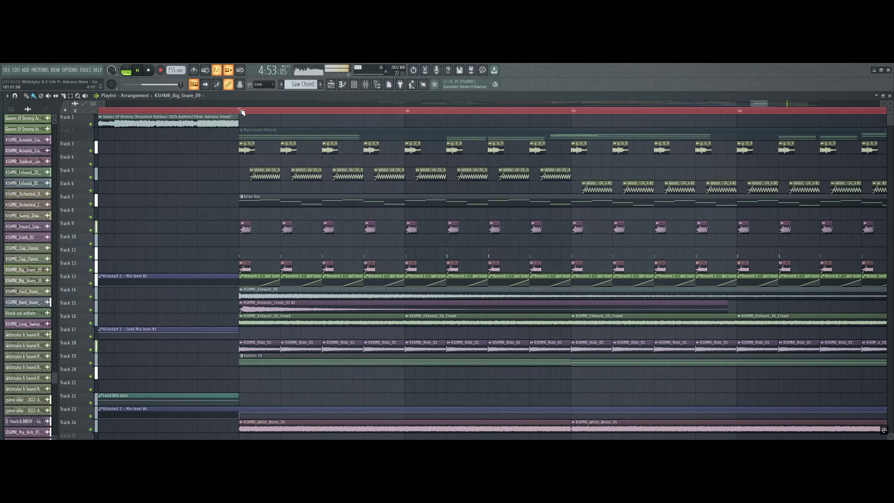
{"action": "scroll", "coordinate": [242, 112], "scroll_direction": "up", "scroll_amount": 4}
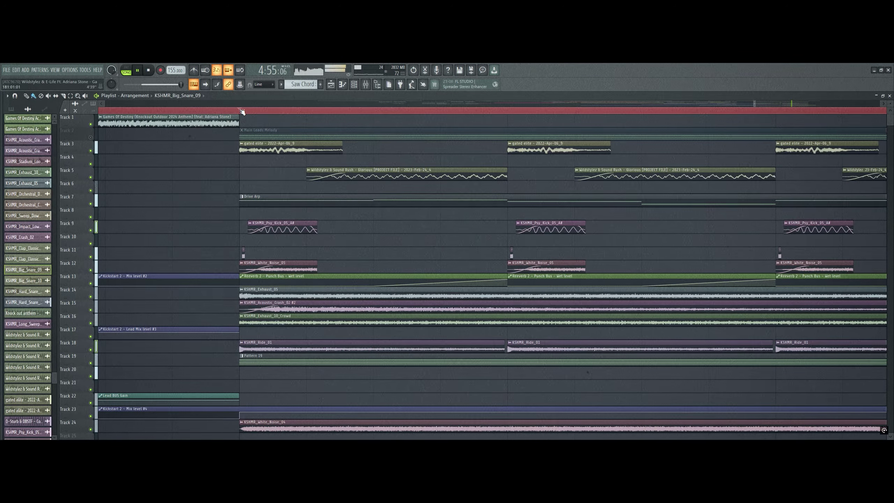
- Solo Track 3 with Track 11 unmuted and play the opening kick hit at bar 181 several times
{"action": "right_click", "coordinate": [91, 151]}
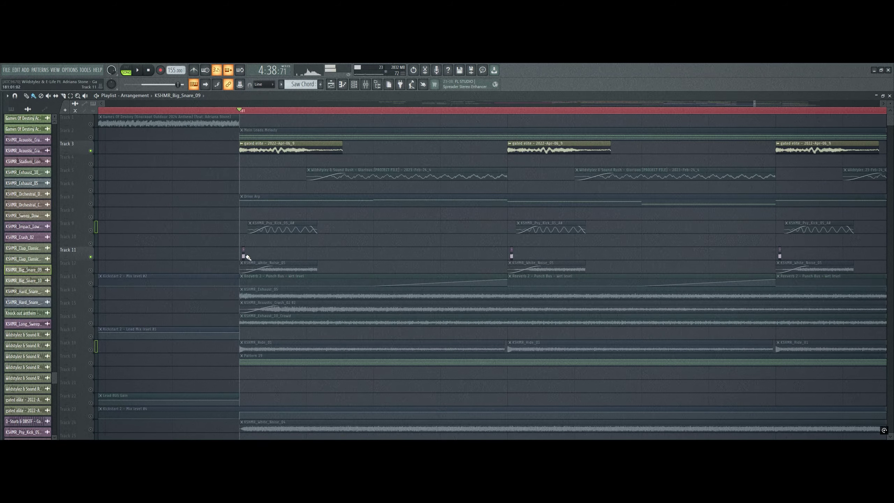
{"action": "key", "text": "space"}
{"action": "key", "text": "space"}
{"action": "key", "text": "space"}
{"action": "key", "text": "space"}
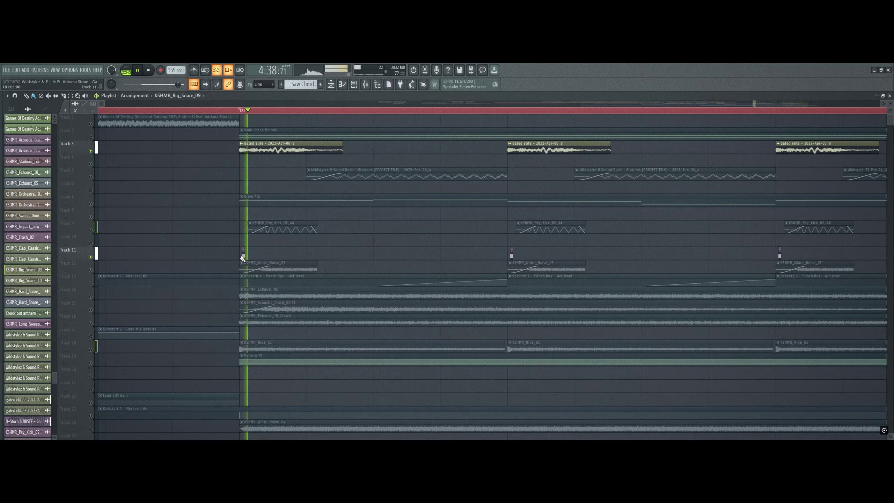
{"action": "key", "text": "space"}
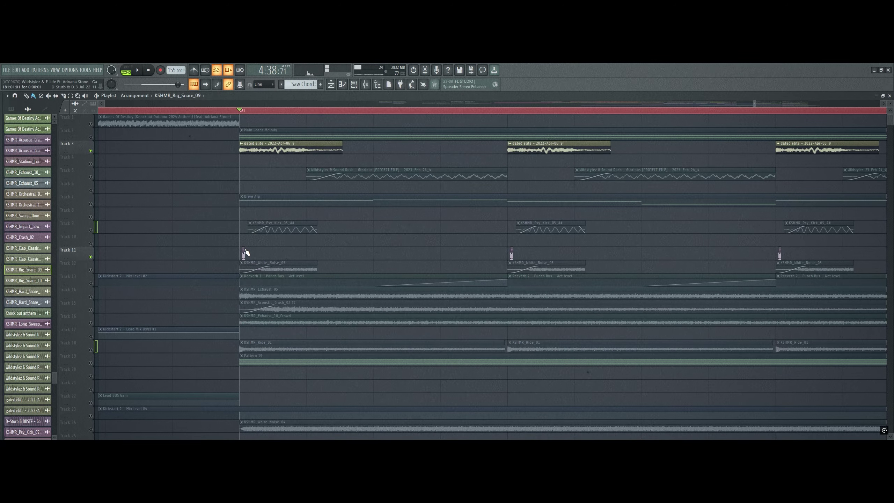
{"action": "key", "text": "space"}
{"action": "key", "text": "space"}
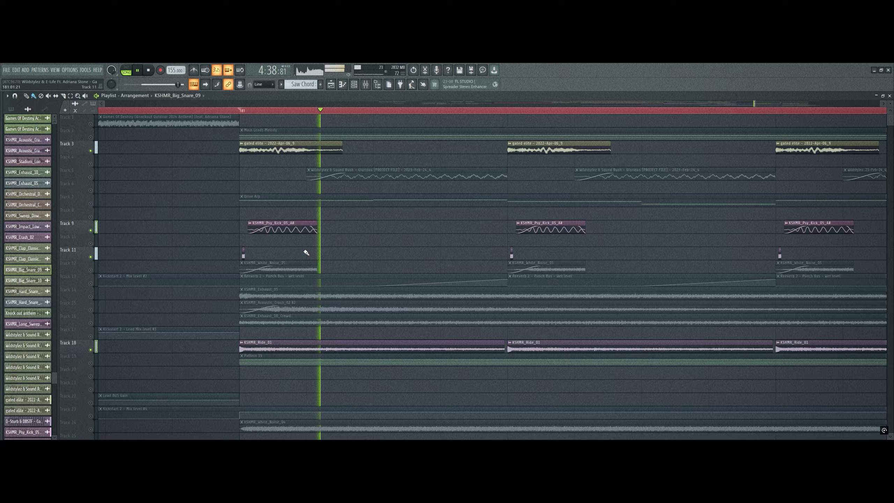
- Add the Track 12 white noise to the kick layers, mute the Track 18 ride, and compare playback without and with the Track 9 kick
{"action": "left_click", "coordinate": [91, 270]}
{"action": "key", "text": "space"}
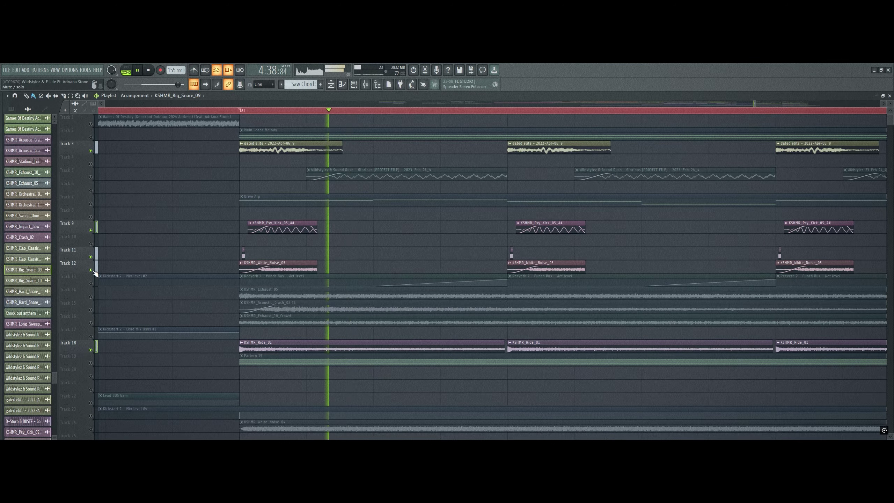
{"action": "left_click", "coordinate": [90, 349]}
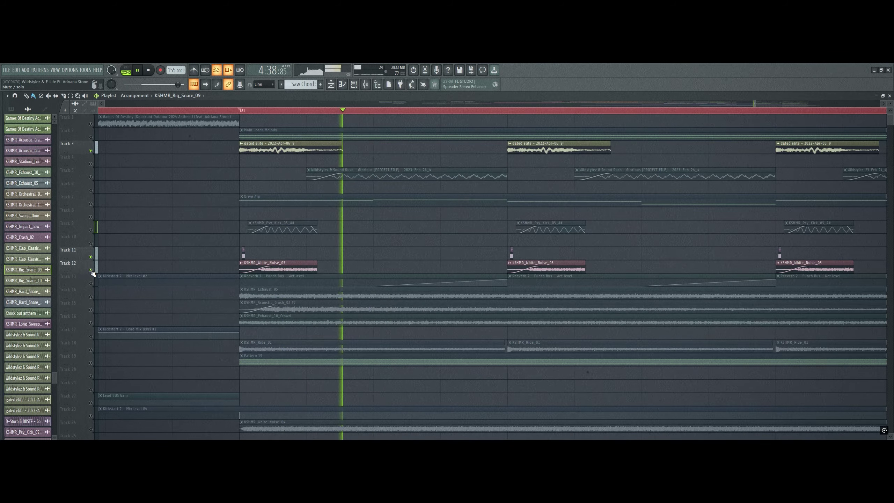
{"action": "key", "text": "space"}
{"action": "left_click", "coordinate": [91, 230]}
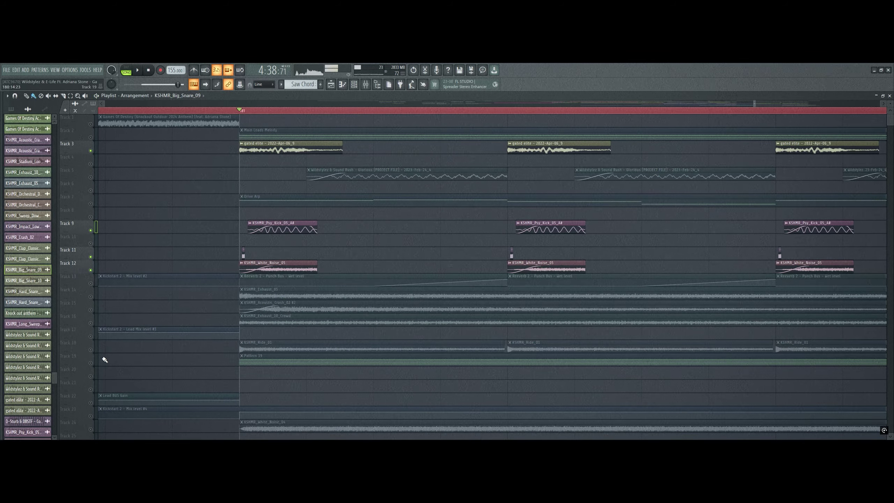
{"action": "key", "text": "space"}
- Unmute Tracks 4 and 5 and play the kick layers together from bar 181
{"action": "scroll", "coordinate": [93, 311], "scroll_direction": "down", "scroll_amount": 5}
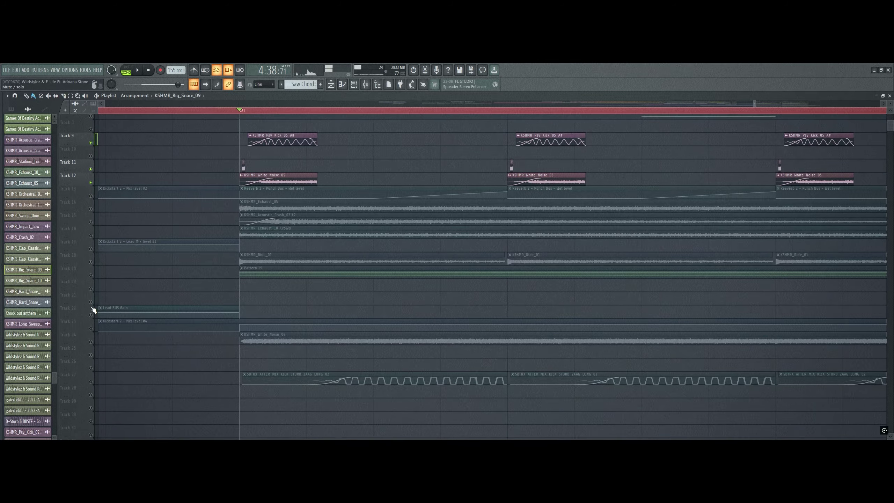
{"action": "scroll", "coordinate": [90, 333], "scroll_direction": "up", "scroll_amount": 5}
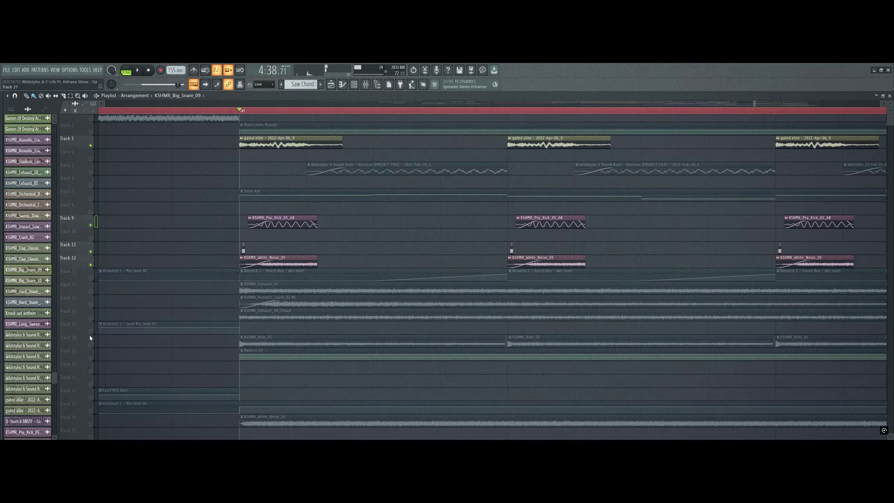
{"action": "left_click", "coordinate": [94, 164]}
{"action": "key", "text": "space"}
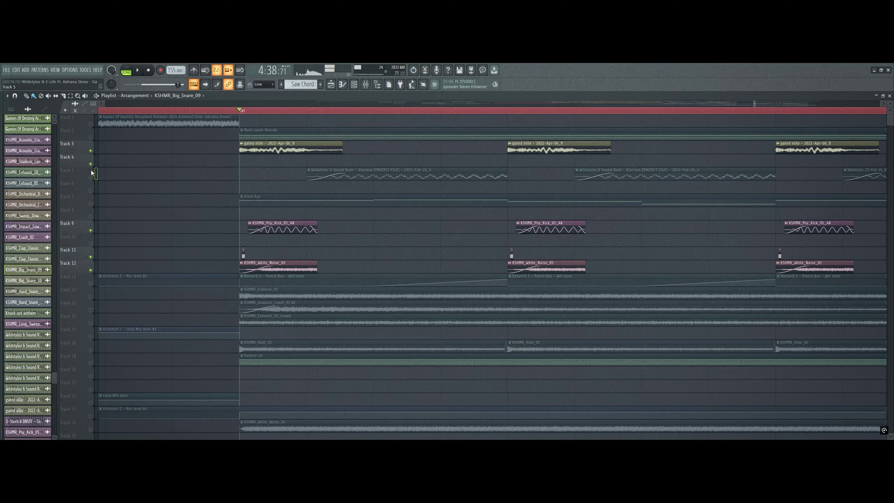
{"action": "left_click", "coordinate": [91, 177]}
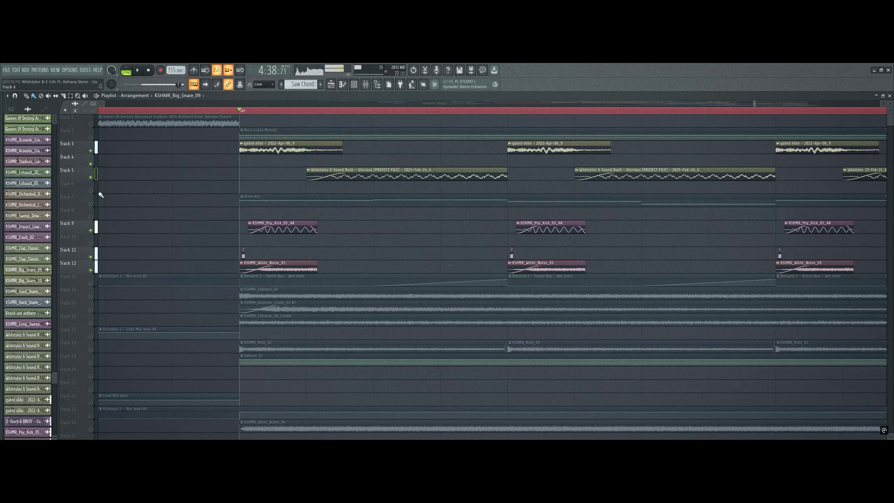
- Unmute the Track 13 reverb automation and the Track 27 kick layer and play the combined kick from bar 181
{"action": "scroll", "coordinate": [193, 283], "scroll_direction": "down", "scroll_amount": 3}
{"action": "left_click", "coordinate": [91, 204]}
{"action": "key", "text": "space"}
{"action": "scroll", "coordinate": [162, 249], "scroll_direction": "down", "scroll_amount": 2}
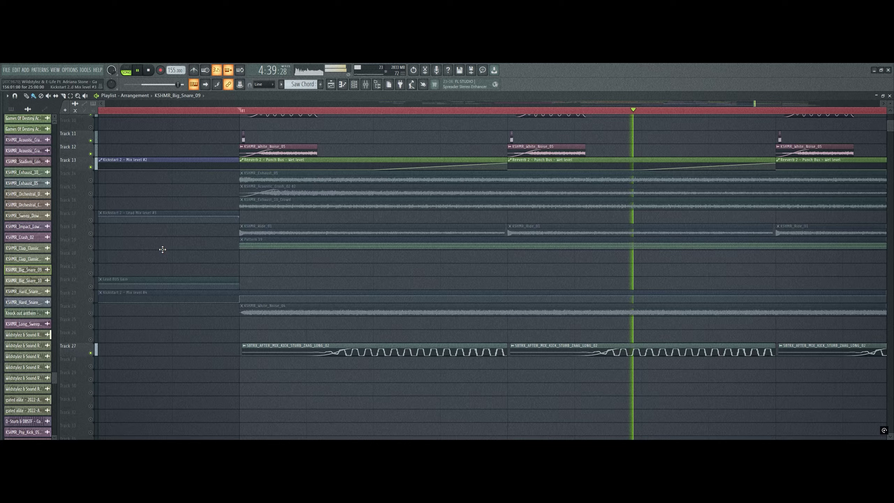
{"action": "scroll", "coordinate": [163, 249], "scroll_direction": "down", "scroll_amount": 1}
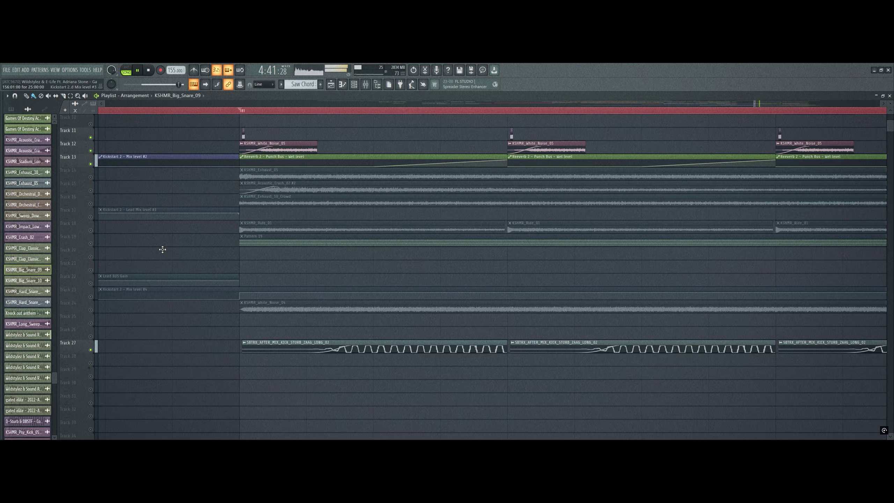
- Add the Track 18 ride to the playing kick layers, and restore all tracks to hear the full mix
{"action": "left_click", "coordinate": [91, 230]}
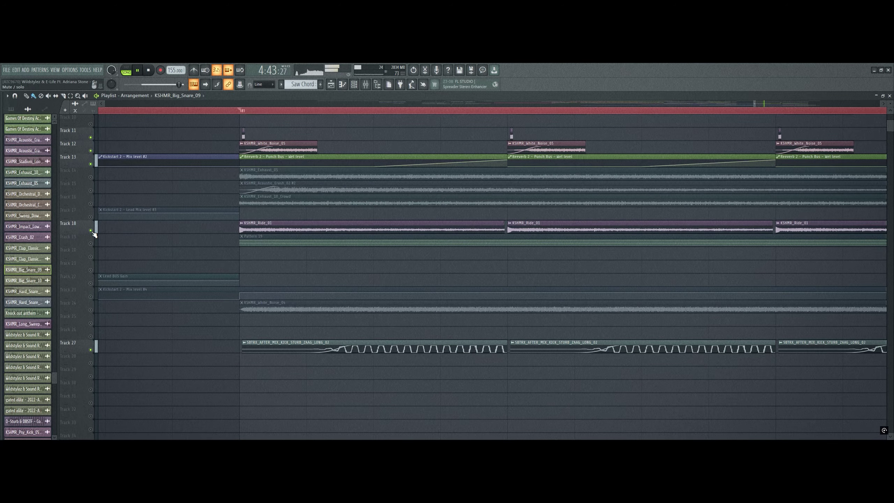
{"action": "right_click", "coordinate": [90, 230]}
{"action": "right_click", "coordinate": [91, 230]}
{"action": "scroll", "coordinate": [243, 269], "scroll_direction": "up", "scroll_amount": 5}
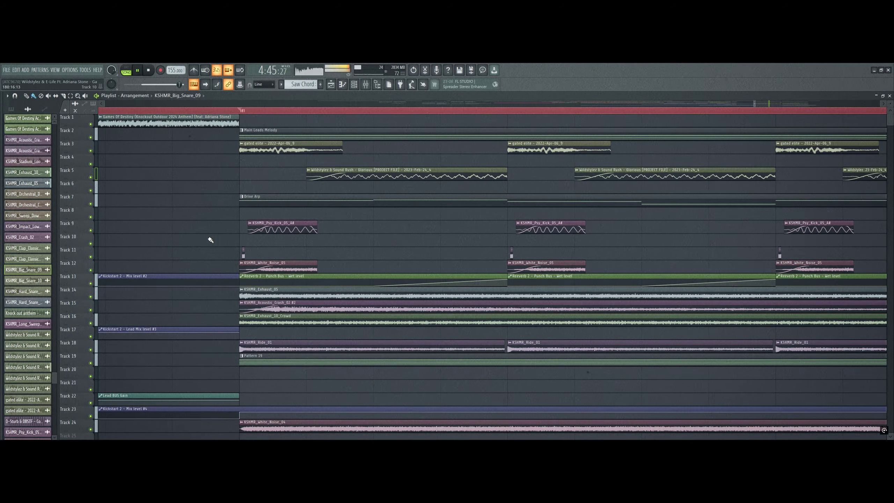
- Stop playback and check the clip settings of the gated elite sample on Track 3 and KSHMR_Psy_Kick_05_A# on Track 9, closing each window
{"action": "scroll", "coordinate": [254, 107], "scroll_direction": "down", "scroll_amount": 10}
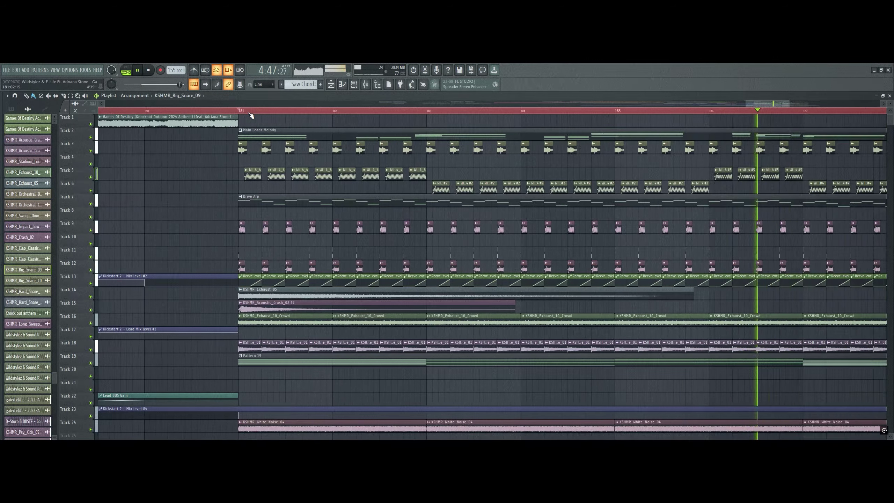
{"action": "scroll", "coordinate": [251, 115], "scroll_direction": "up", "scroll_amount": 6}
{"action": "key", "text": "space"}
{"action": "double_click", "coordinate": [233, 150]}
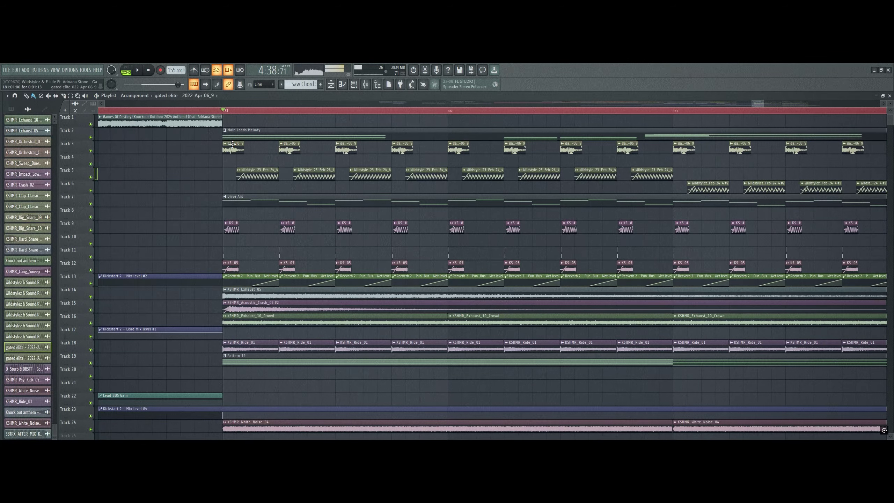
{"action": "left_click", "coordinate": [158, 267]}
{"action": "key", "text": "Escape"}
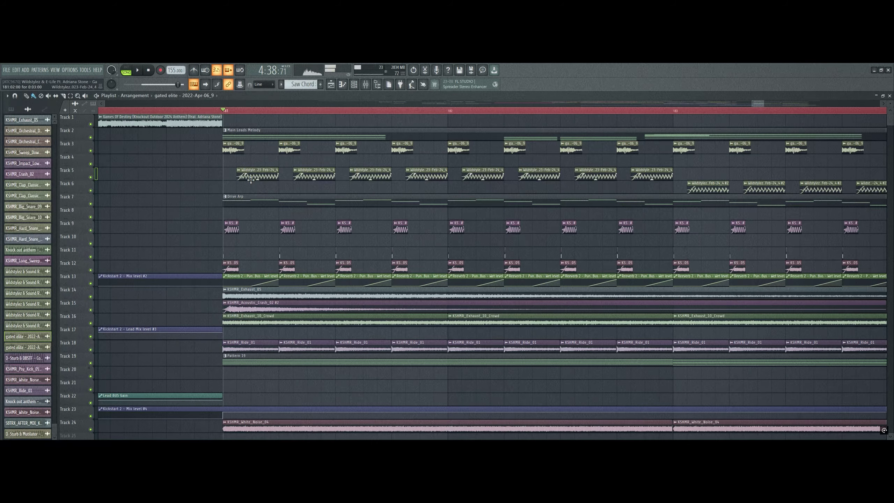
{"action": "double_click", "coordinate": [235, 220]}
{"action": "key", "text": "Escape"}
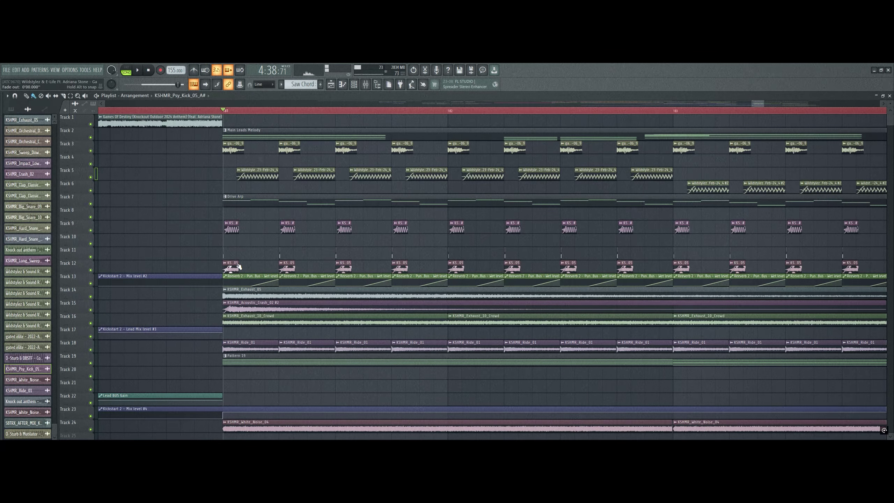
- Check the clip settings of KSHMR_White_Noise_05 on Track 12, close them, and play Track 11 soloed from bar 181
{"action": "double_click", "coordinate": [236, 264]}
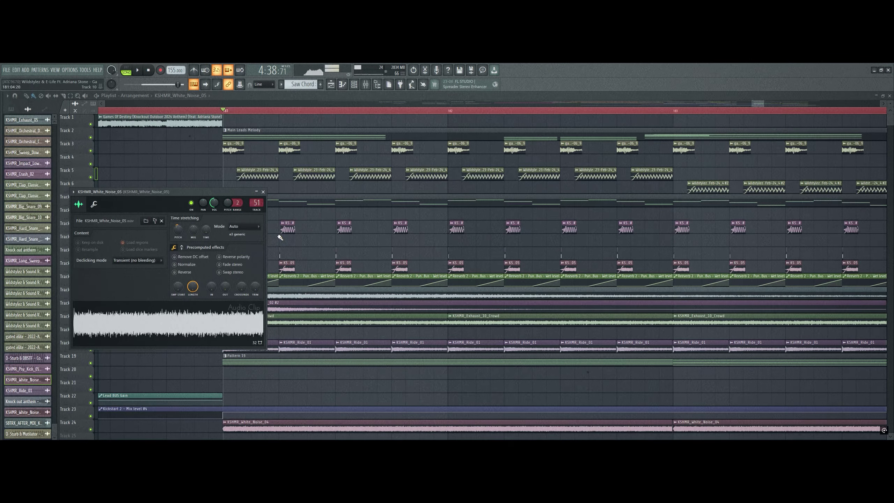
{"action": "key", "text": "Escape"}
{"action": "scroll", "coordinate": [264, 236], "scroll_direction": "down", "scroll_amount": 3}
{"action": "right_click", "coordinate": [93, 219]}
{"action": "key", "text": "space"}
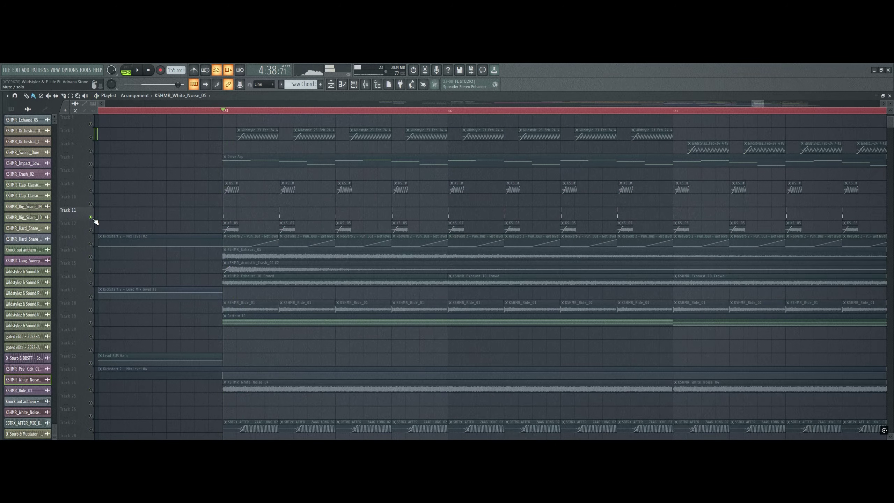
{"action": "scroll", "coordinate": [120, 215], "scroll_direction": "down", "scroll_amount": 10}
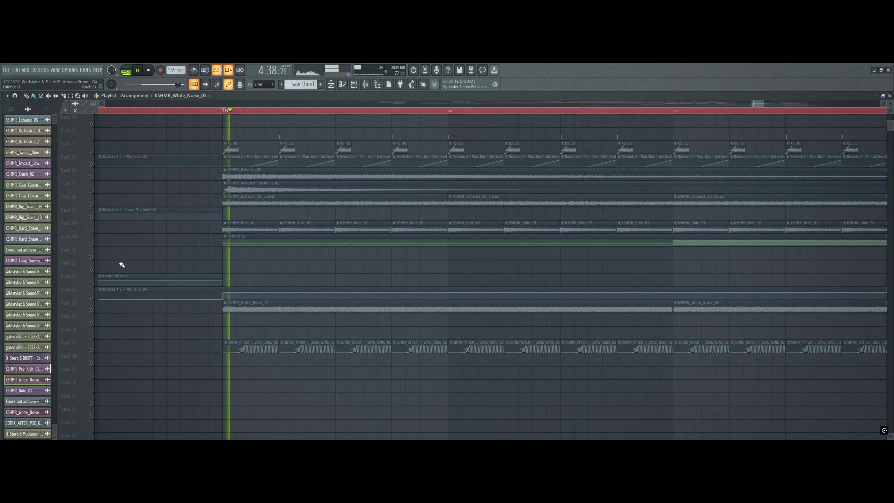
- Solo the Track 27 kick layer and play it alone from bar 181
{"action": "key", "text": "space"}
{"action": "right_click", "coordinate": [87, 295]}
{"action": "right_click", "coordinate": [90, 297]}
{"action": "key", "text": "space"}
- Inspect the Track 27 kick sample's clip settings and the FabFilter Pro-Q 3 on its mixer channel, closing the windows again
{"action": "double_click", "coordinate": [247, 296]}
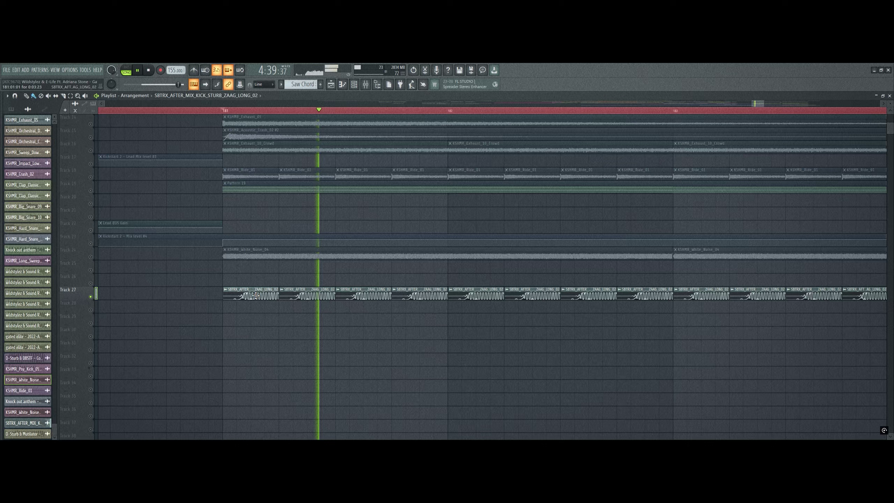
{"action": "double_click", "coordinate": [252, 193]}
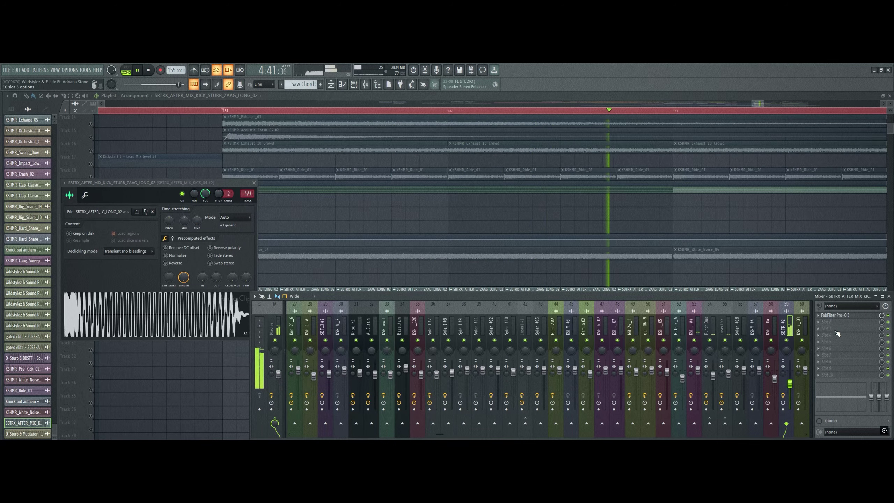
{"action": "left_click", "coordinate": [853, 315]}
{"action": "left_click", "coordinate": [852, 316]}
{"action": "right_click", "coordinate": [401, 213]}
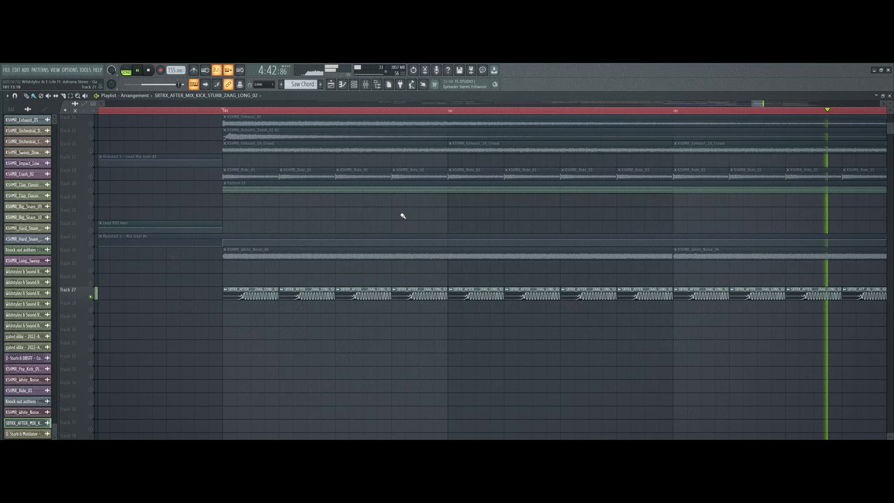
- Restore all tracks from the Track 27 solo and restart playback of the full mix from bar 181
{"action": "right_click", "coordinate": [90, 297]}
{"action": "scroll", "coordinate": [175, 324], "scroll_direction": "up", "scroll_amount": 8}
{"action": "key", "text": "space"}
{"action": "key", "text": "space"}
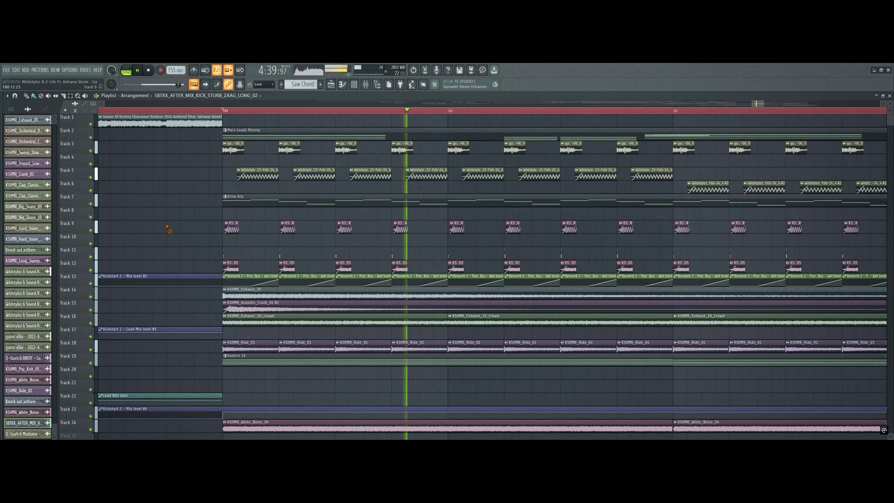
- Examine the whole arrangement in the playlist while the final drop plays through to the end
{"action": "scroll", "coordinate": [276, 112], "scroll_direction": "down", "scroll_amount": 8}
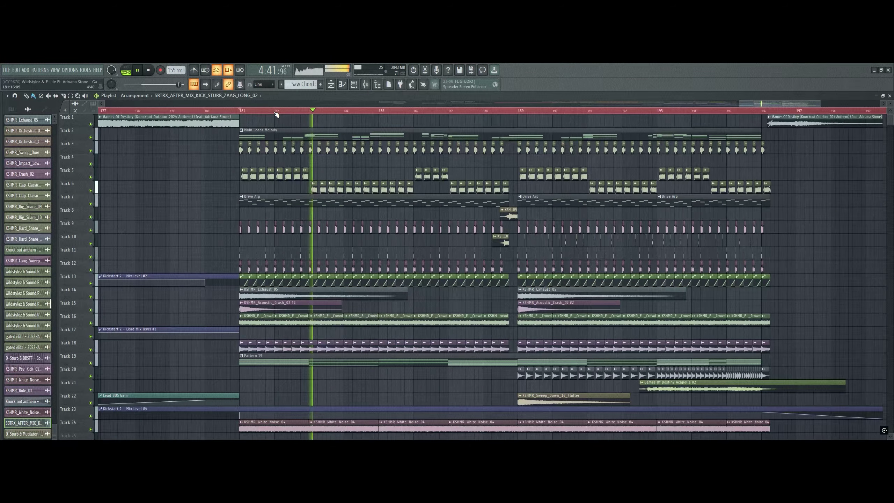
{"action": "scroll", "coordinate": [277, 113], "scroll_direction": "down", "scroll_amount": 2}
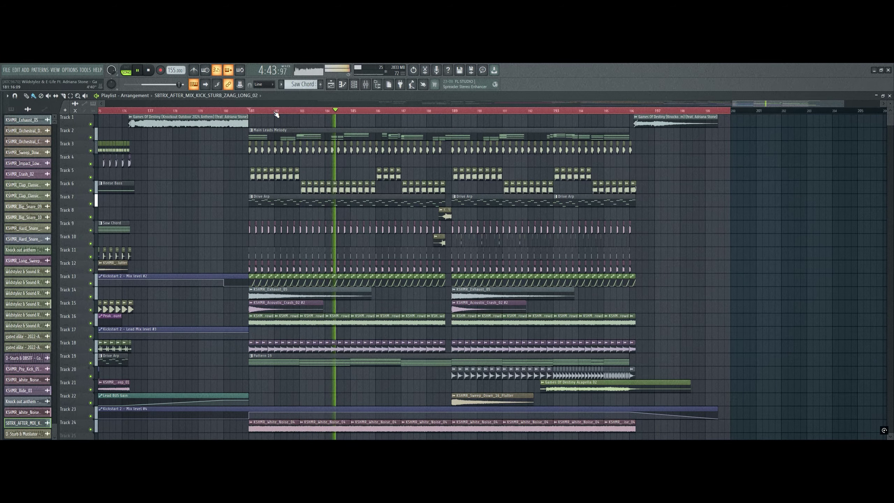
{"action": "scroll", "coordinate": [276, 114], "scroll_direction": "down", "scroll_amount": 4}
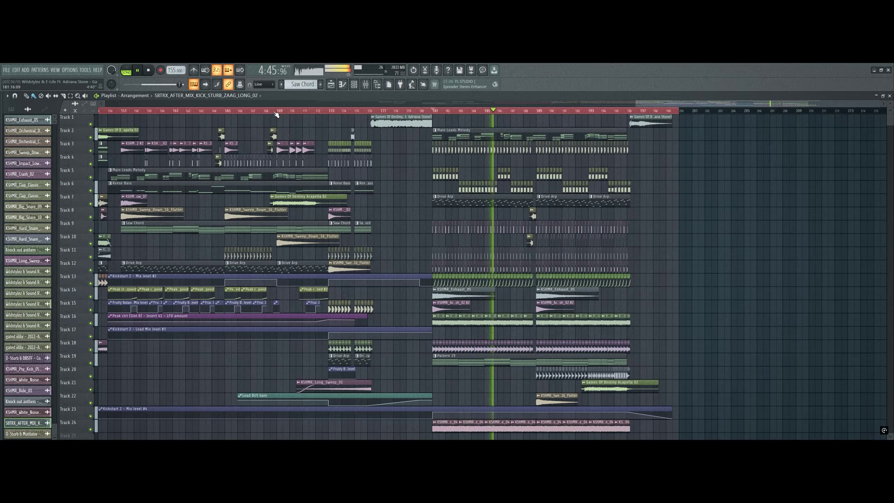
{"action": "scroll", "coordinate": [277, 113], "scroll_direction": "down", "scroll_amount": 1}
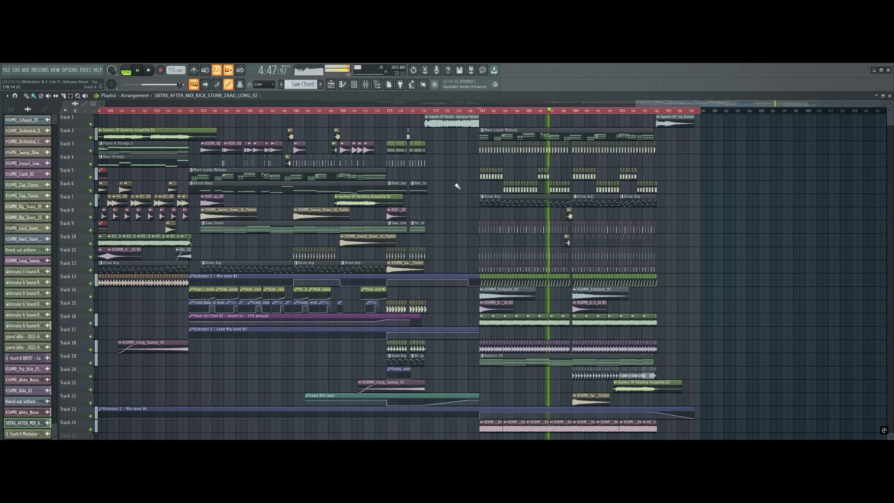
{"action": "scroll", "coordinate": [434, 112], "scroll_direction": "down", "scroll_amount": 3}
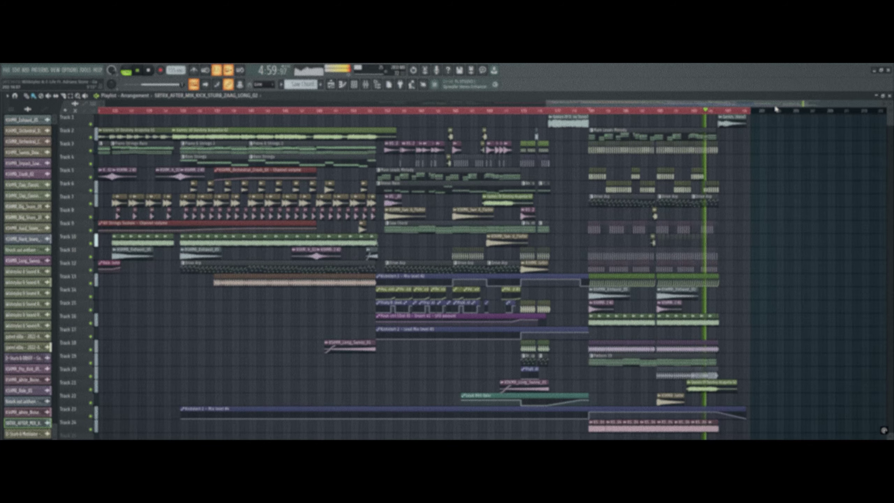
{"action": "scroll", "coordinate": [776, 110], "scroll_direction": "down", "scroll_amount": 6}
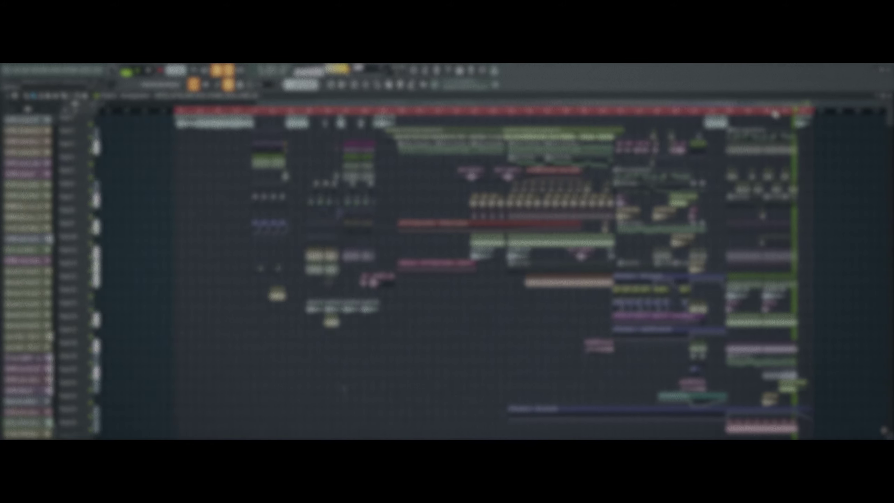
{"action": "scroll", "coordinate": [775, 113], "scroll_direction": "down", "scroll_amount": 2}
{"action": "scroll", "coordinate": [770, 104], "scroll_direction": "up", "scroll_amount": 4}
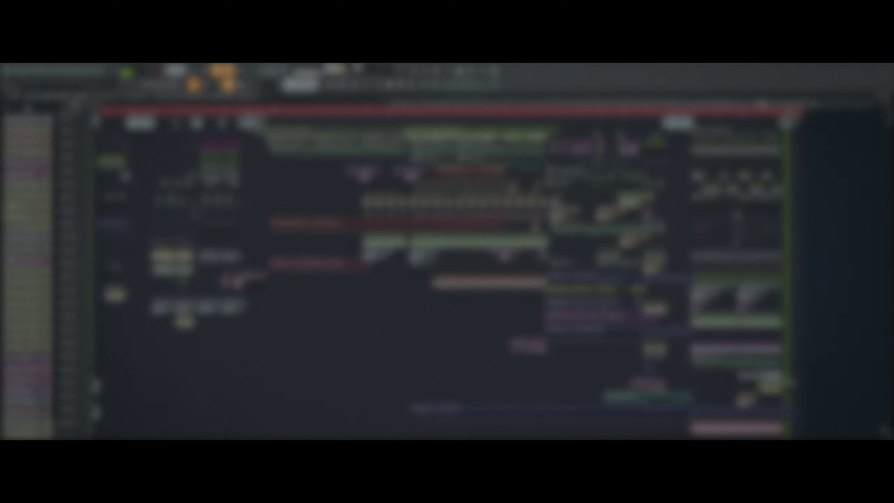
{"action": "scroll", "coordinate": [763, 104], "scroll_direction": "down", "scroll_amount": 2}
{"action": "scroll", "coordinate": [749, 110], "scroll_direction": "down", "scroll_amount": 3}
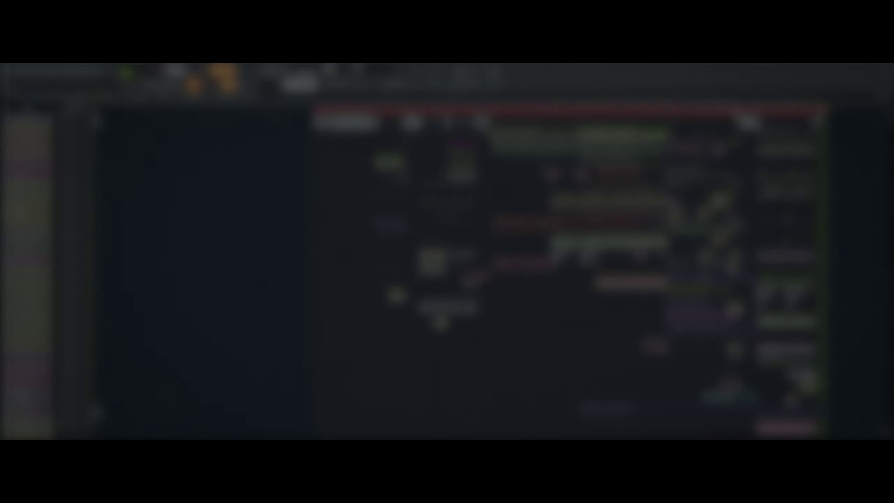